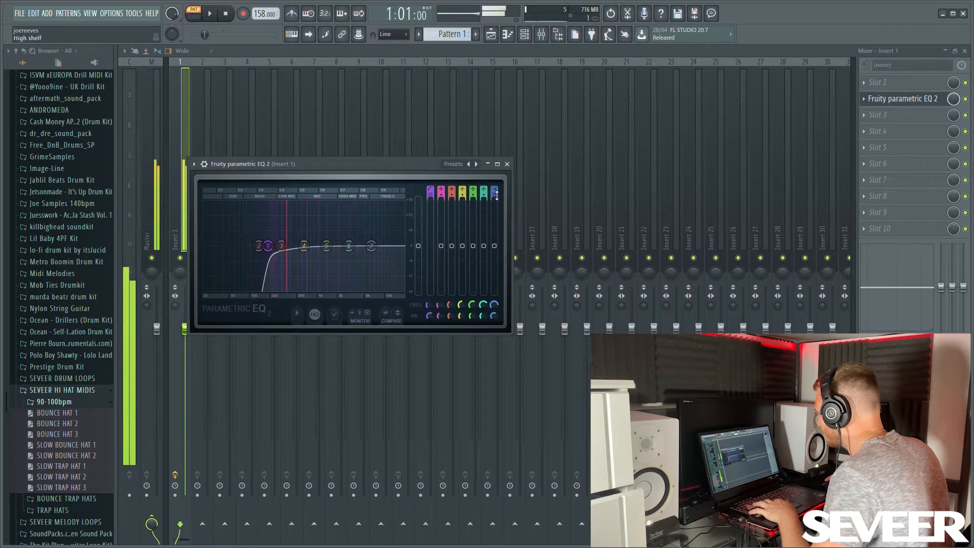
# Turn band 7 of Insert 1's parametric EQ into a low pass and add Fruity Reeverb 2 to slot 3.
pyautogui.moveTo(497, 196); pyautogui.dragTo(496, 206)
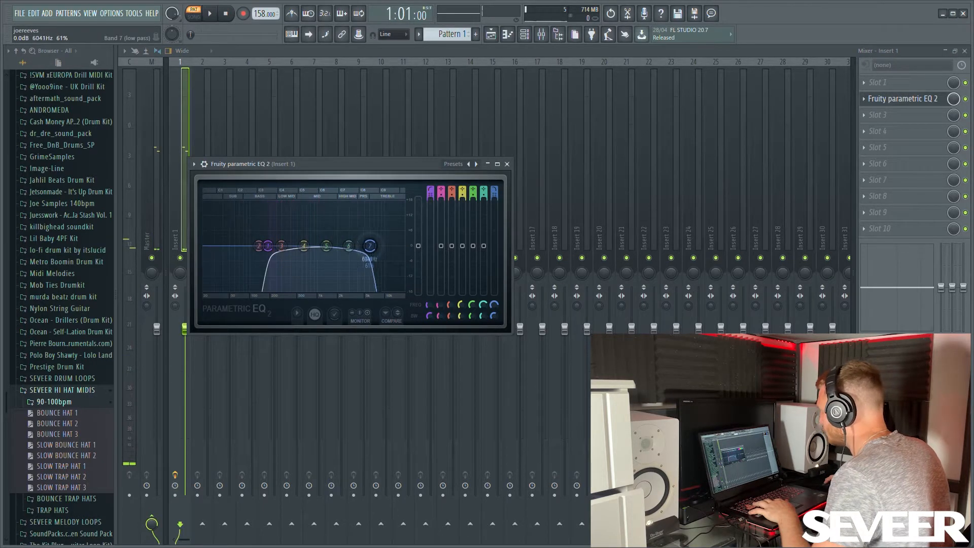
pyautogui.click(875, 117)
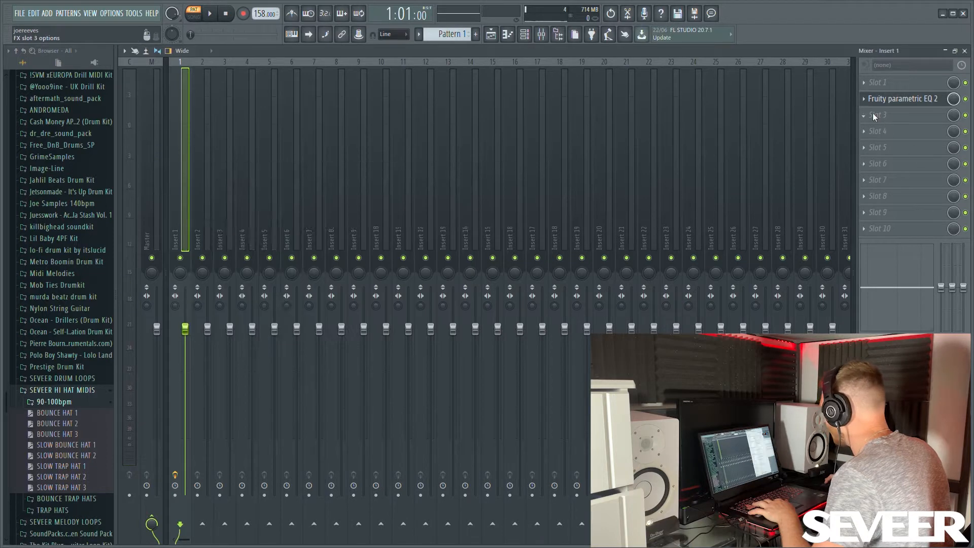
pyautogui.click(650, 135)
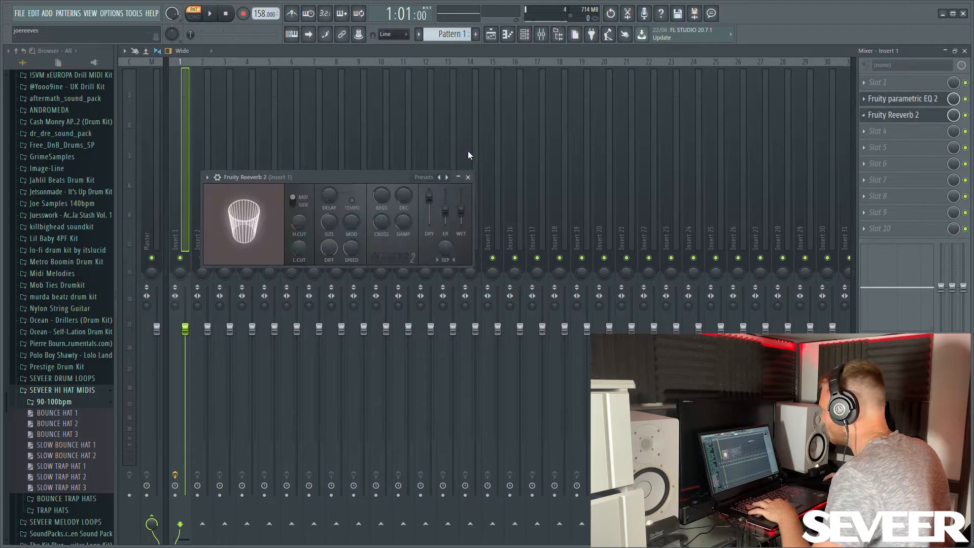
# Load the Cathedral preset in Fruity Reeverb 2 and adjust its mix levels during playback.
pyautogui.click(447, 178)
pyautogui.press('space')
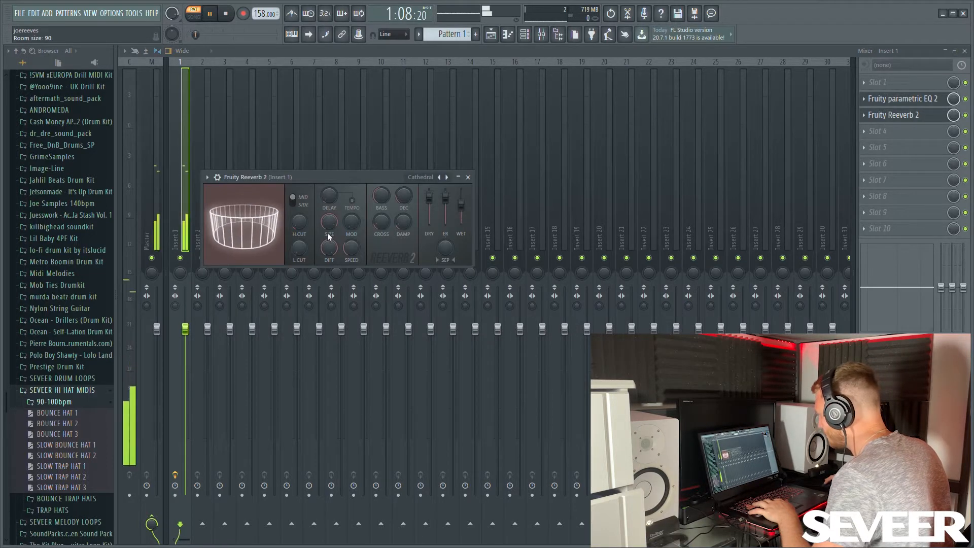
pyautogui.moveTo(430, 198); pyautogui.dragTo(465, 212)
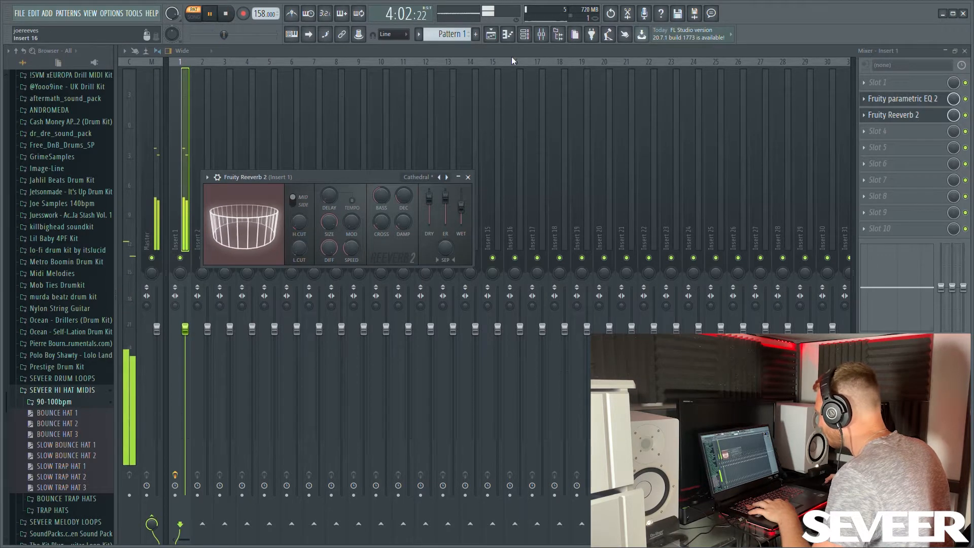
# Open the Omnisphere piano roll and add low one-bar notes, D4 in bar 1 and F4 in bar 2.
pyautogui.click(511, 39)
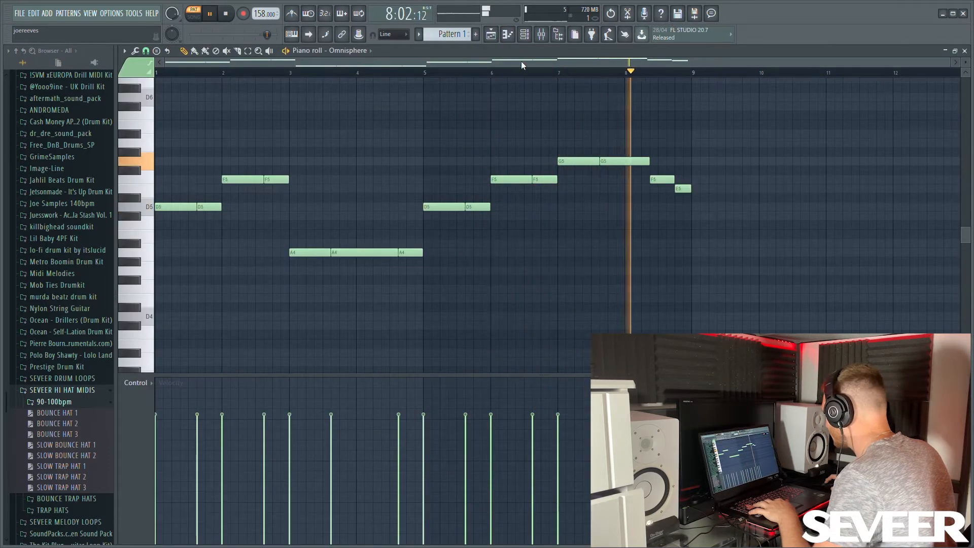
pyautogui.press('space')
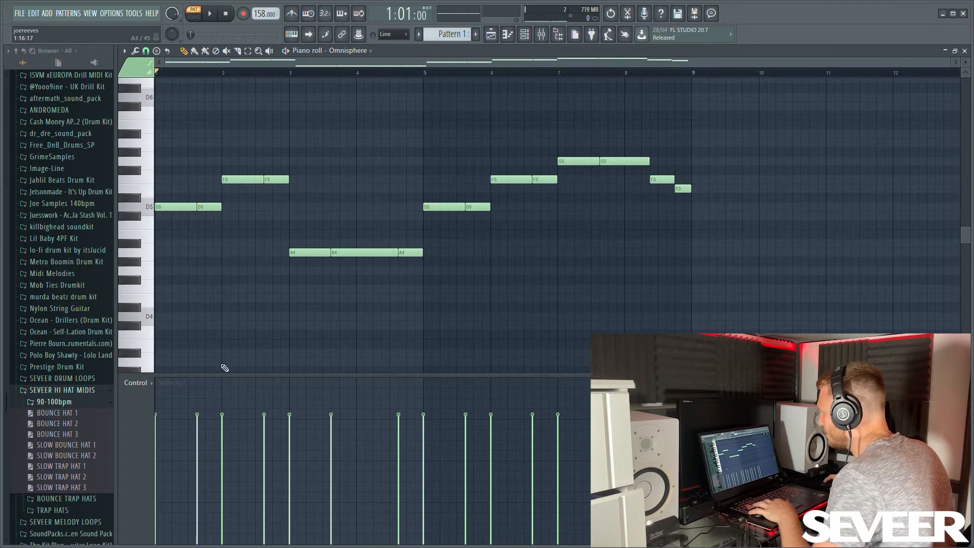
pyautogui.press('space')
pyautogui.moveTo(174, 319); pyautogui.dragTo(225, 300)
pyautogui.click(227, 299)
pyautogui.press('space')
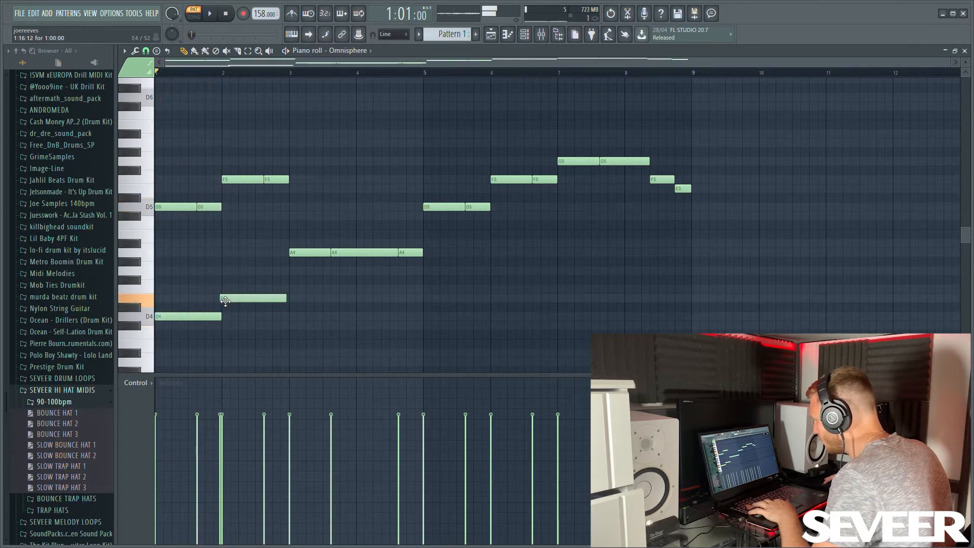
pyautogui.press('space')
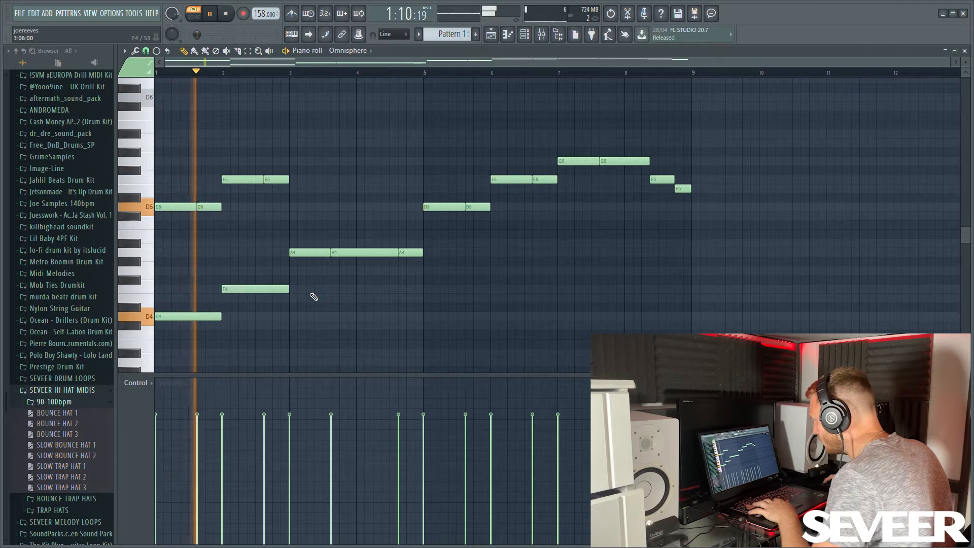
# Add a low A3 note spanning bars 3 and 4, and duplicate the three low notes starting at bar 5.
pyautogui.click(292, 363)
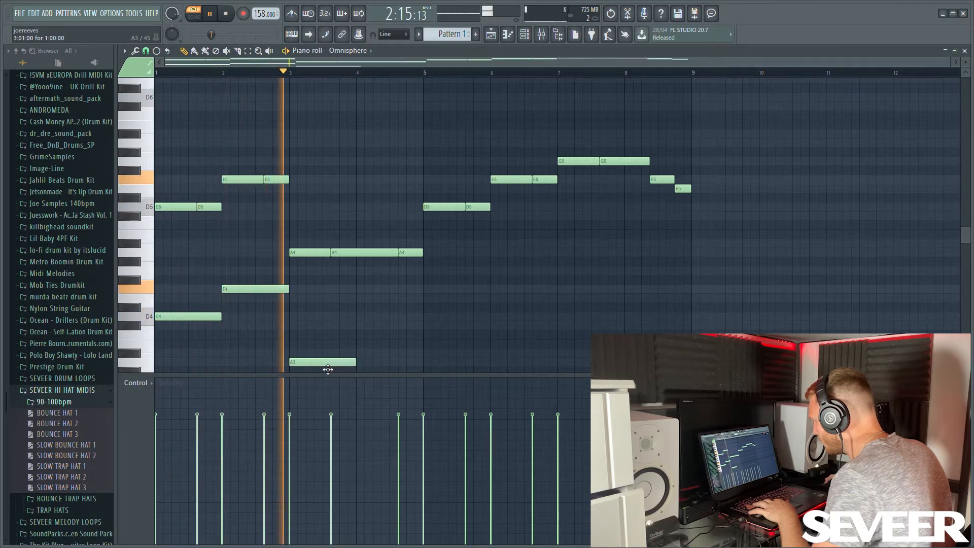
pyautogui.moveTo(358, 363); pyautogui.dragTo(176, 292)
pyautogui.moveTo(207, 321); pyautogui.dragTo(473, 326)
pyautogui.press('space')
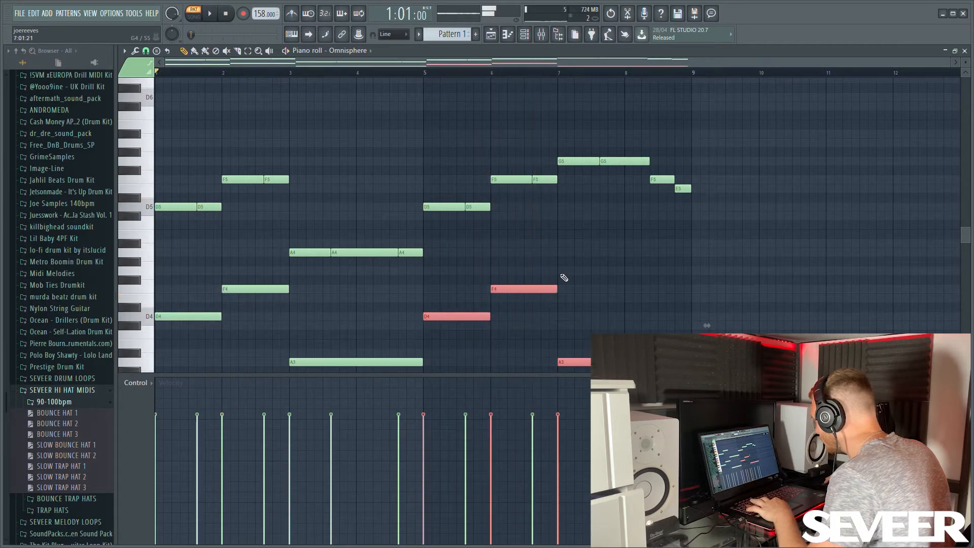
# Add low G4, F4 and E4 notes in bars 7 and 8, matching the lengths of the melody notes an octave above.
pyautogui.click(562, 273)
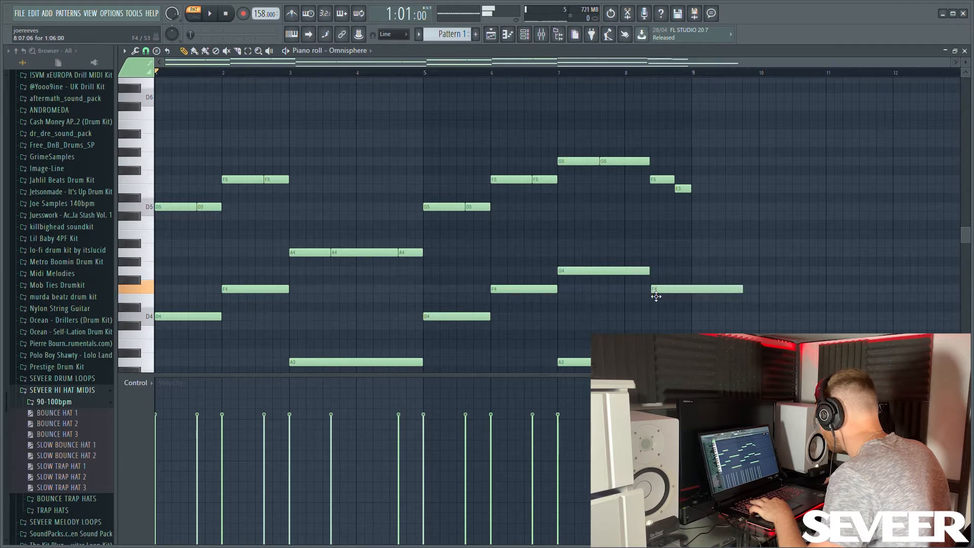
pyautogui.press('space')
pyautogui.moveTo(742, 289); pyautogui.dragTo(674, 294)
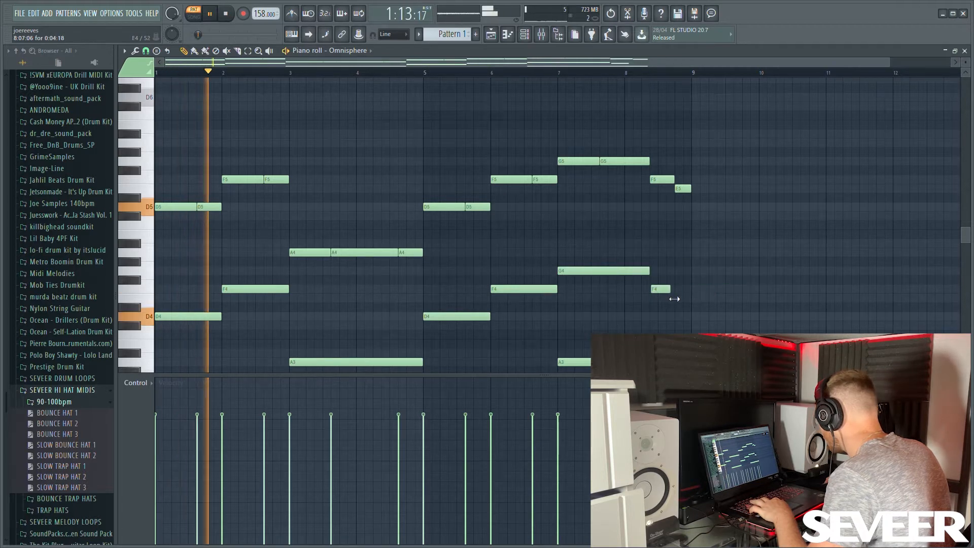
pyautogui.click(679, 299)
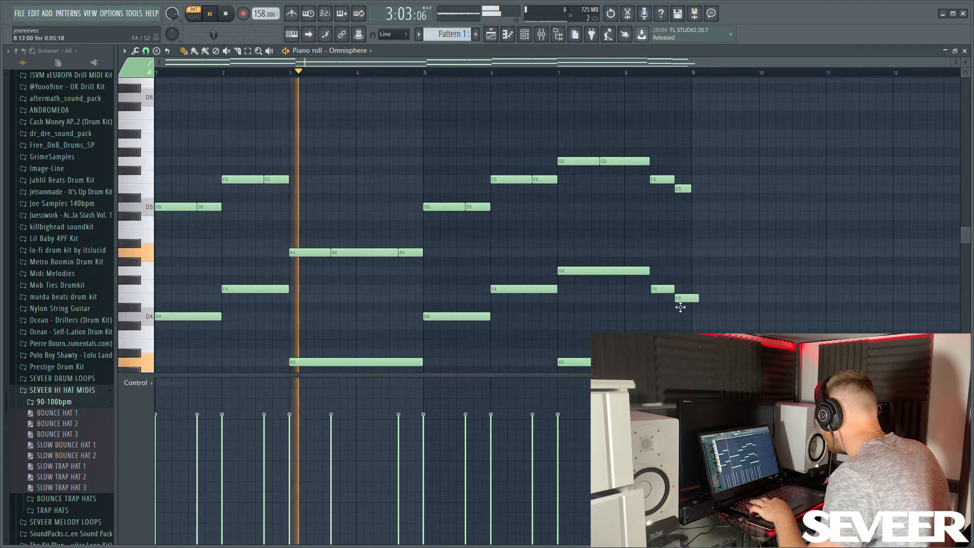
pyautogui.moveTo(698, 300); pyautogui.dragTo(692, 302)
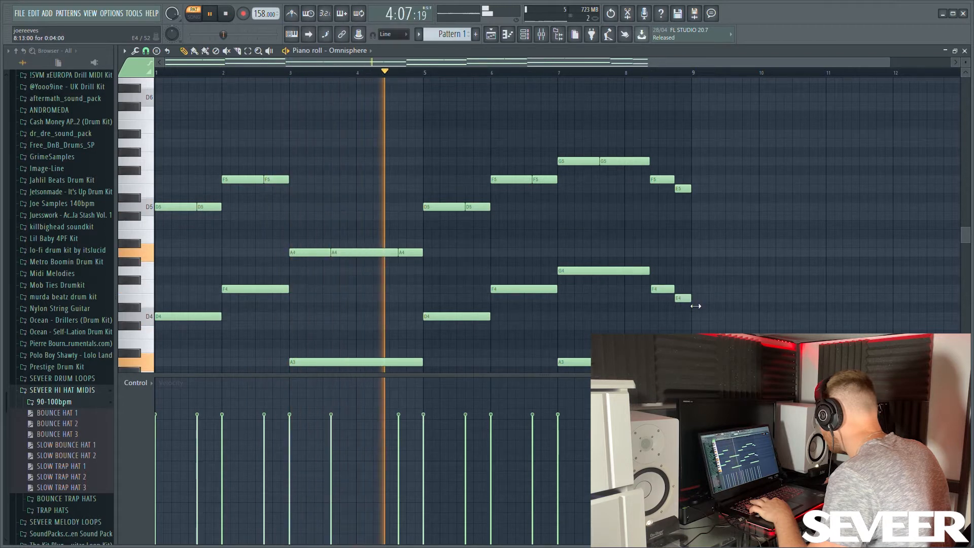
# Delete the duplicated A3 note from bar 7 and align the start of bar 8's F4 with the melody note above.
pyautogui.rightClick(671, 364)
pyautogui.scroll(2, 659, 295)
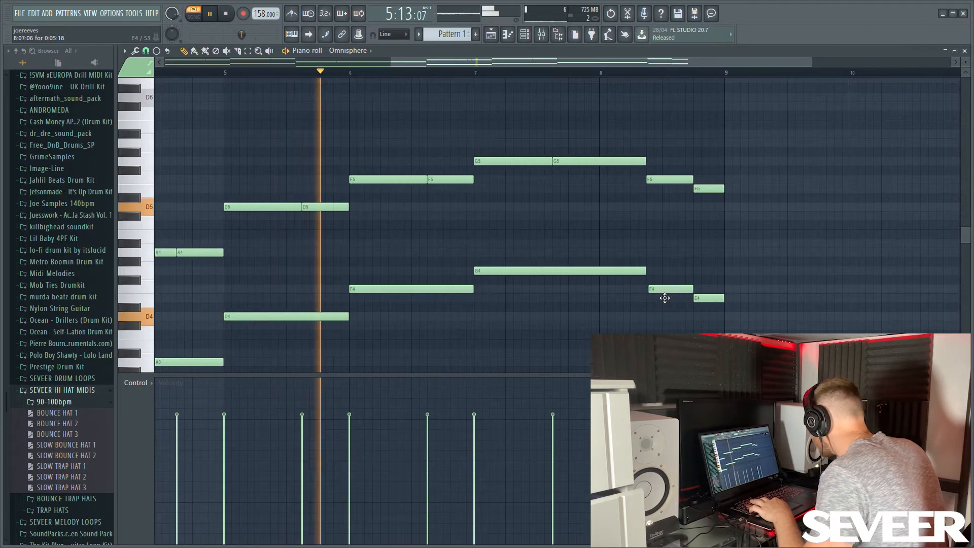
pyautogui.moveTo(664, 298); pyautogui.dragTo(699, 292)
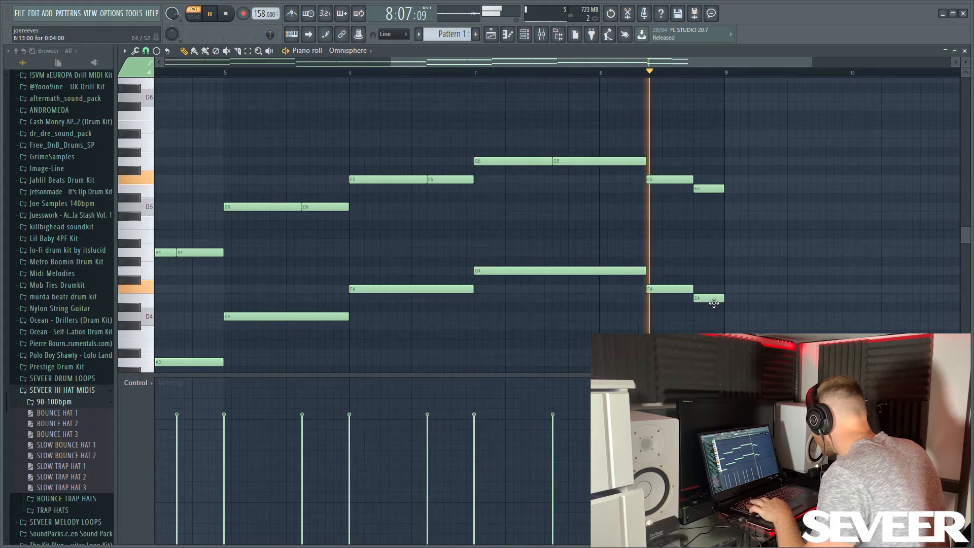
# Add staggered F5 and A5 notes early in bar 1, lengthening both and ending the A5 at the bar line.
pyautogui.scroll(-2, 522, 318)
pyautogui.scroll(1, 517, 318)
pyautogui.press('space')
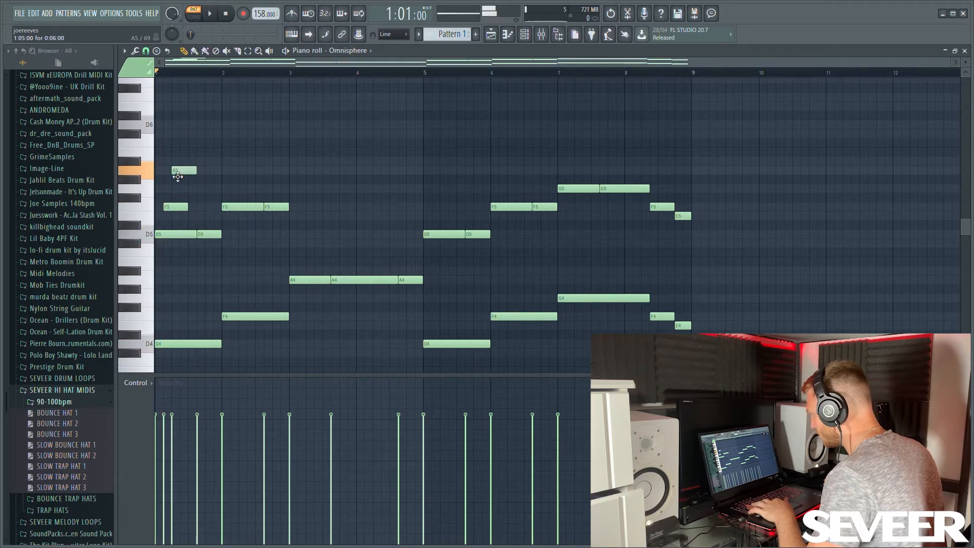
pyautogui.press('space')
pyautogui.press('space')
pyautogui.press('space')
pyautogui.moveTo(189, 207); pyautogui.dragTo(206, 207)
pyautogui.moveTo(196, 171); pyautogui.dragTo(226, 177)
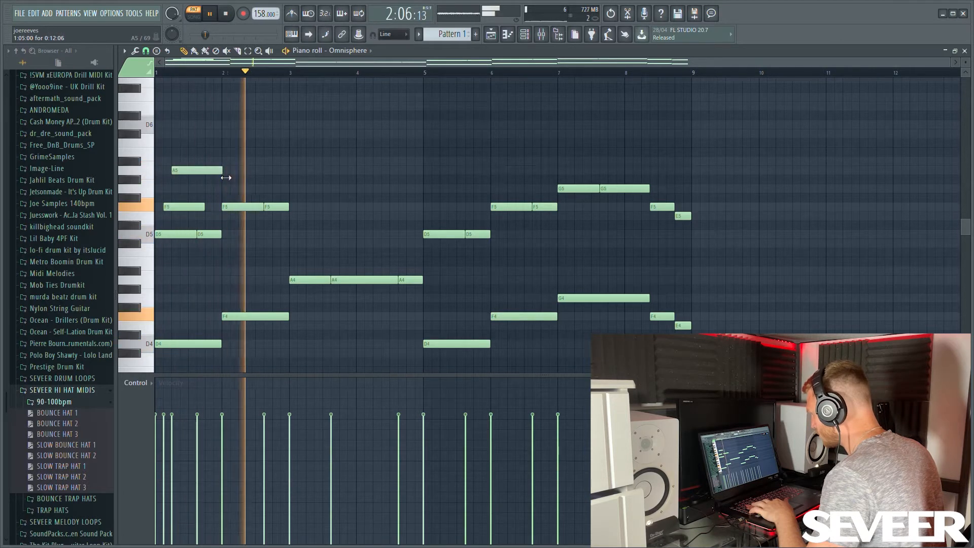
pyautogui.press('space')
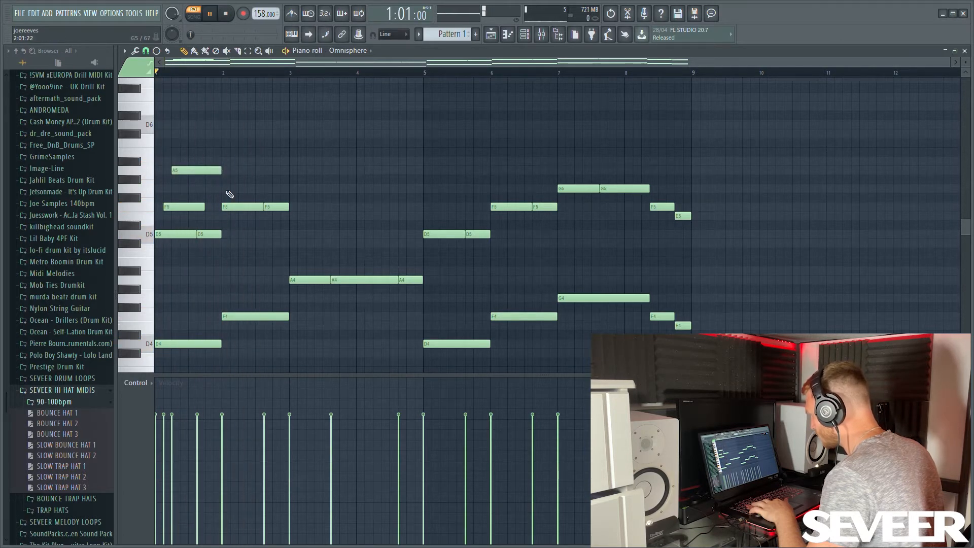
# Add a short G5 note just after the start of bar 2, at 2:03.
pyautogui.press('space')
pyautogui.click(233, 171)
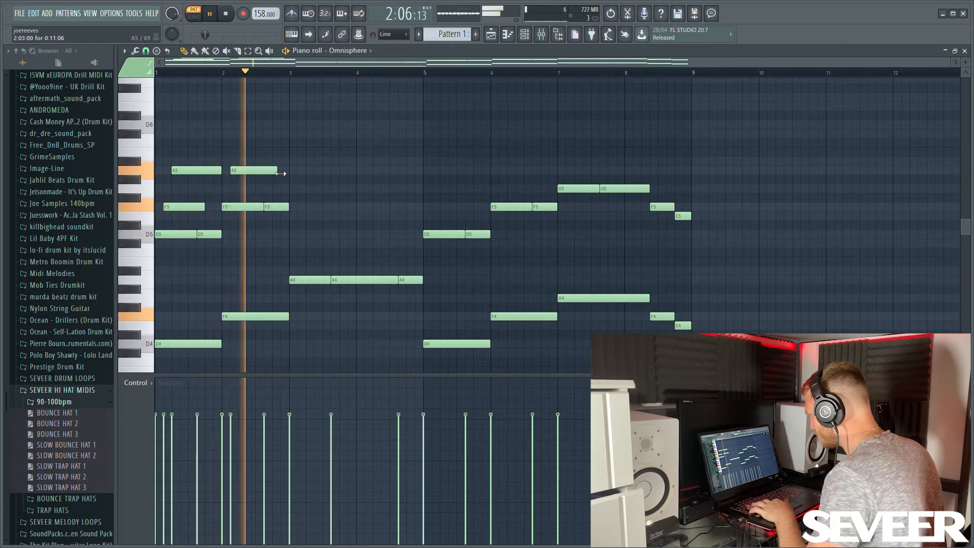
pyautogui.press('space')
pyautogui.moveTo(283, 174); pyautogui.dragTo(251, 175)
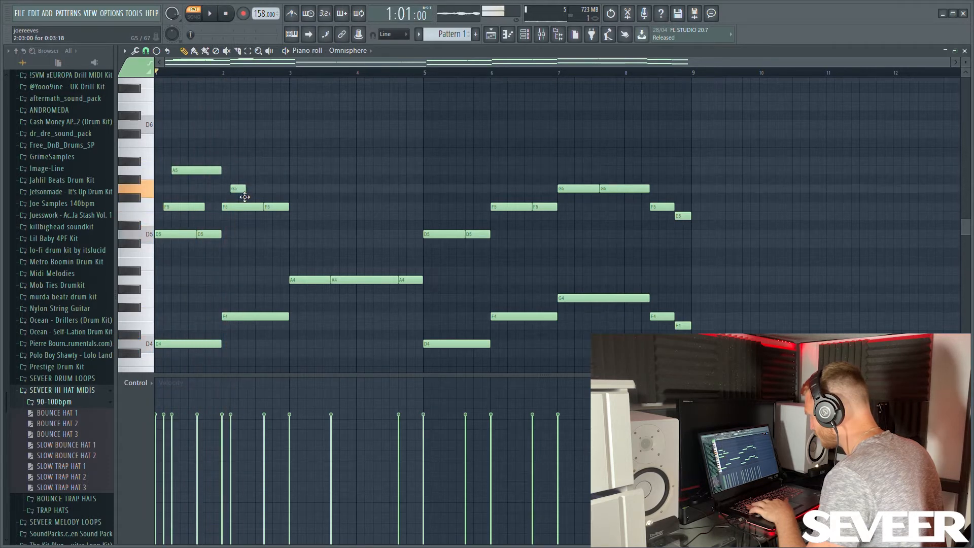
pyautogui.press('space')
# Raise bar 2's short G5 to A5 and add a D6 note from 2:05 to the end of the bar.
pyautogui.click(245, 161)
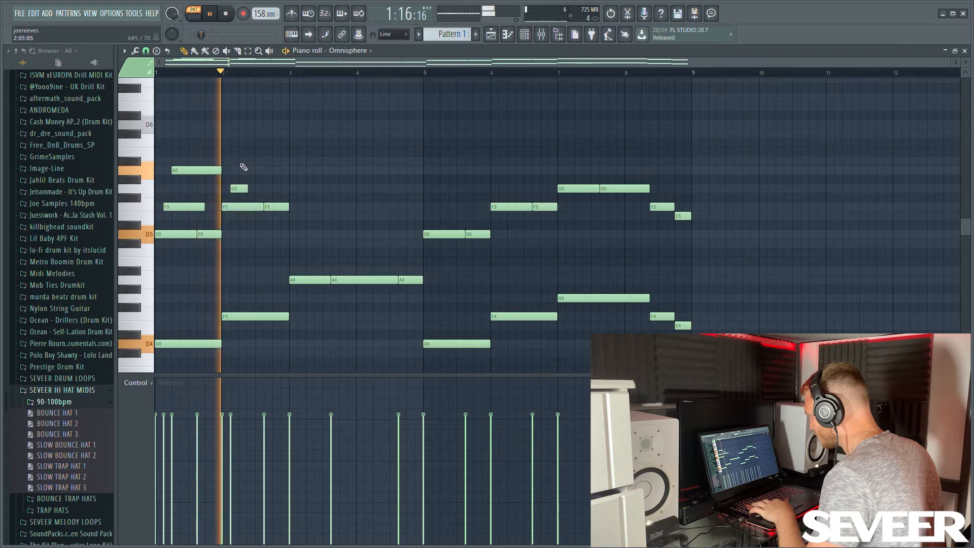
pyautogui.press('space')
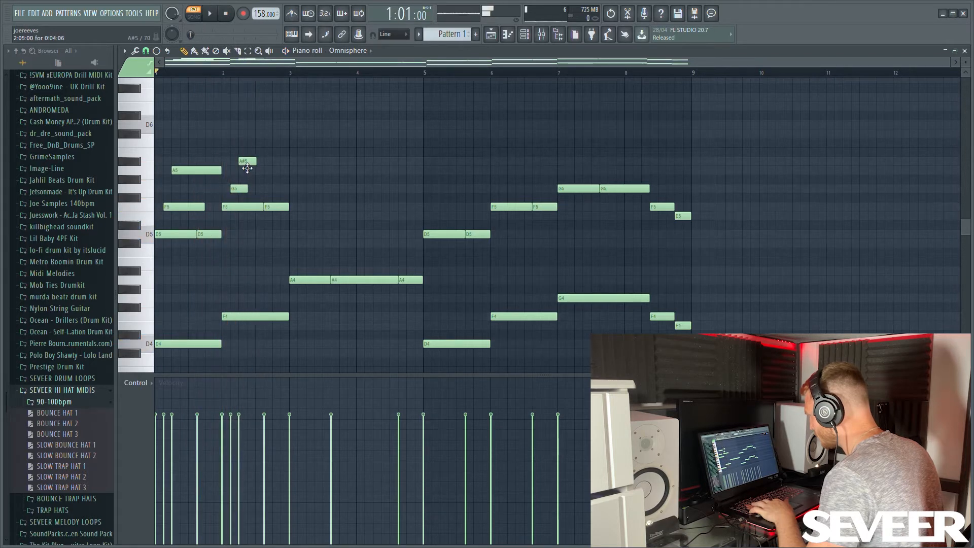
pyautogui.moveTo(252, 162); pyautogui.dragTo(253, 135)
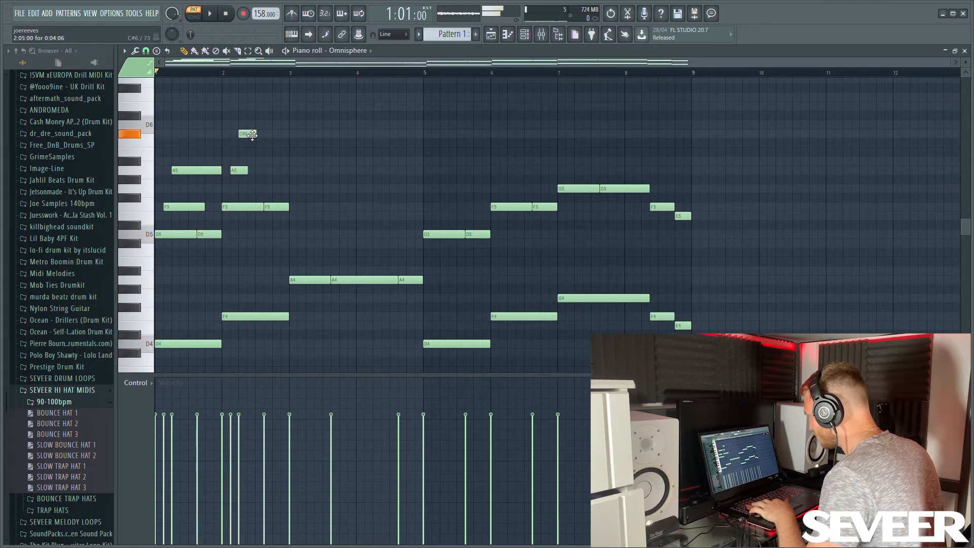
pyautogui.press('space')
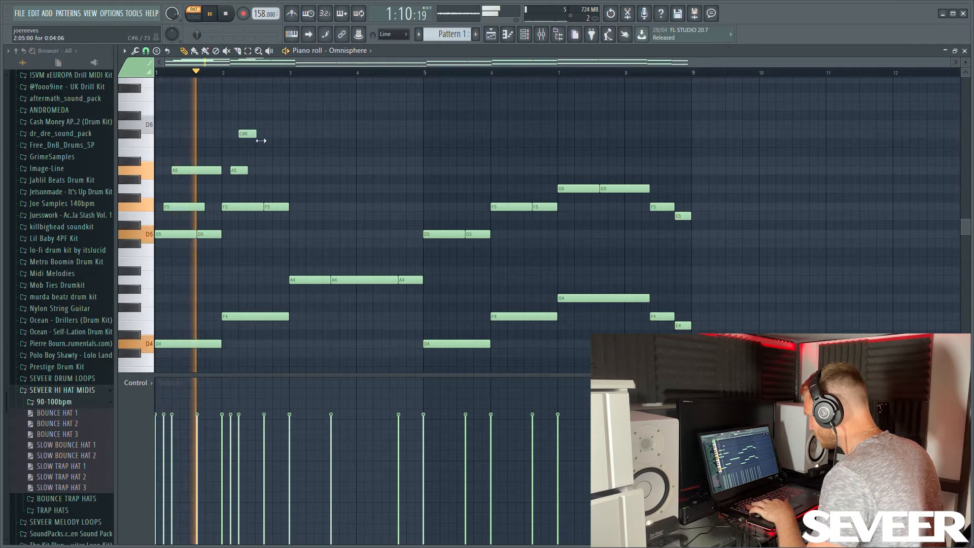
pyautogui.press('space')
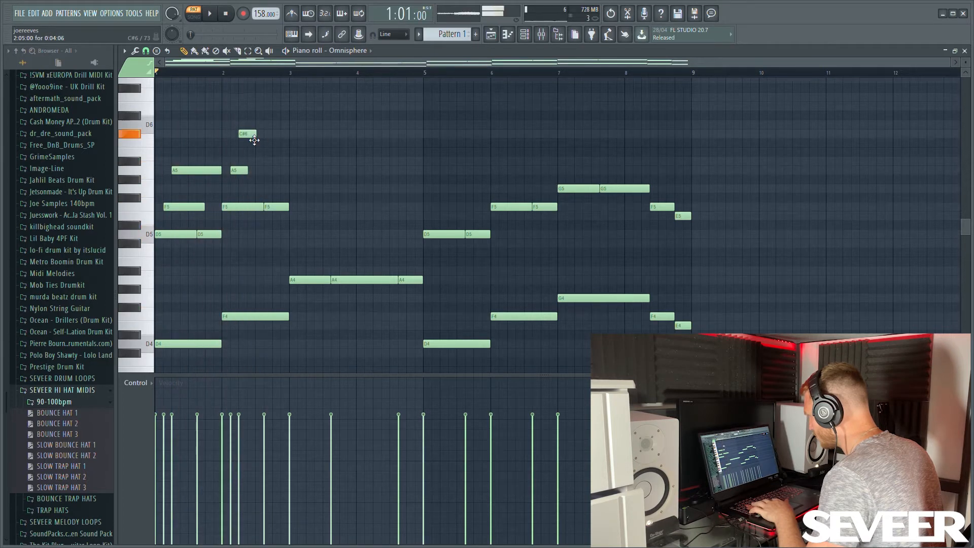
pyautogui.press('space')
pyautogui.moveTo(257, 128); pyautogui.dragTo(291, 135)
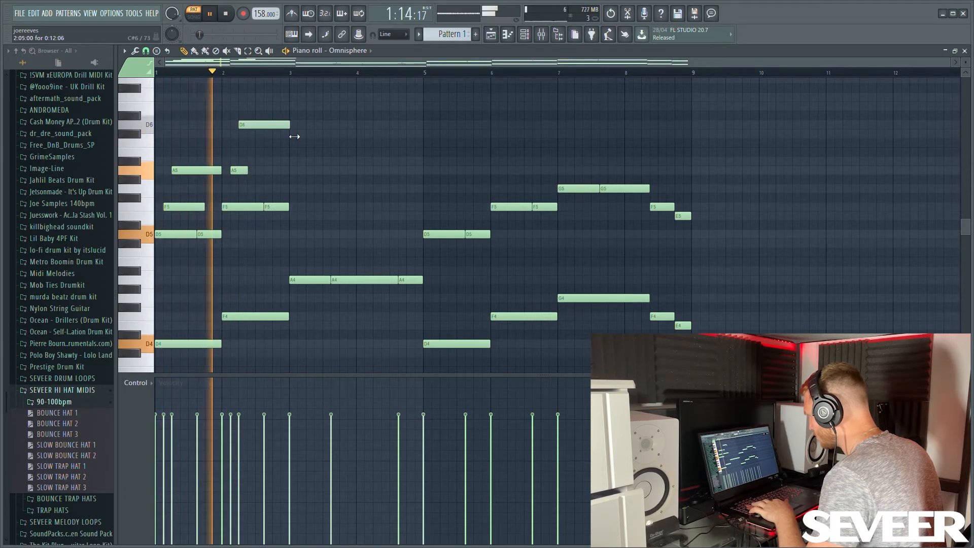
# Fill bars 3 and 4 with staggered upper notes such as D5, G5 and F5, and copy the upper pattern into bars 5 to 8.
pyautogui.click(313, 240)
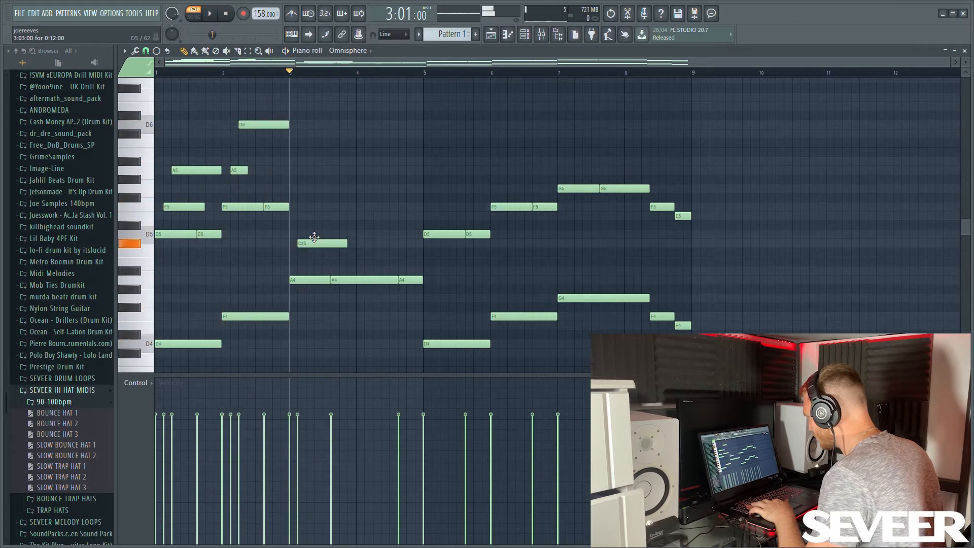
pyautogui.click(381, 249)
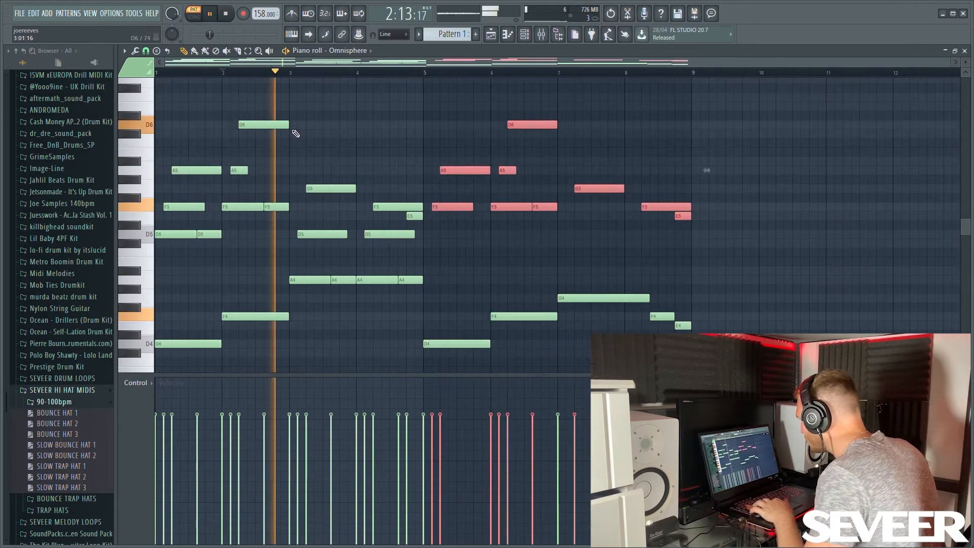
pyautogui.moveTo(464, 192); pyautogui.dragTo(431, 191)
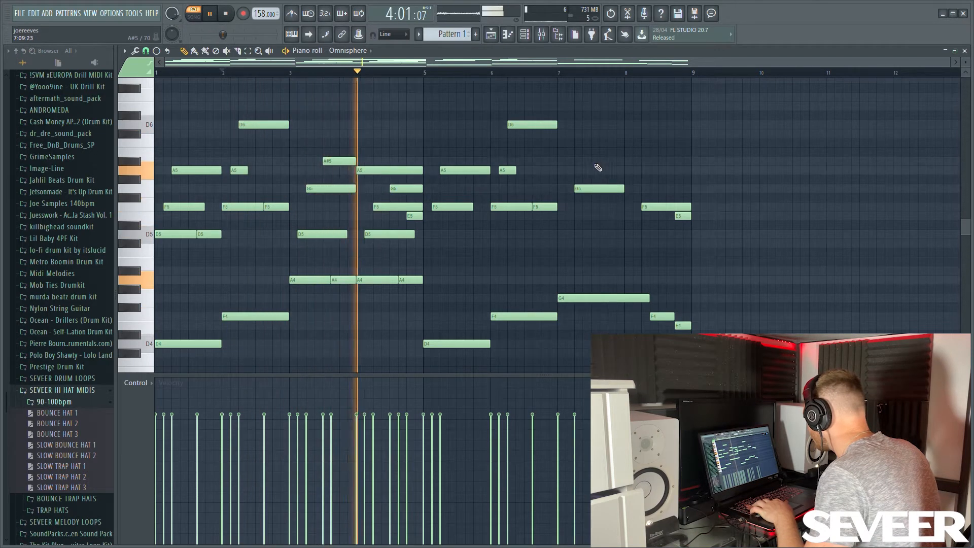
# Add an A#5 note at the end of bar 7, followed by A5 and G5 notes in bar 8.
pyautogui.click(596, 161)
pyautogui.click(629, 170)
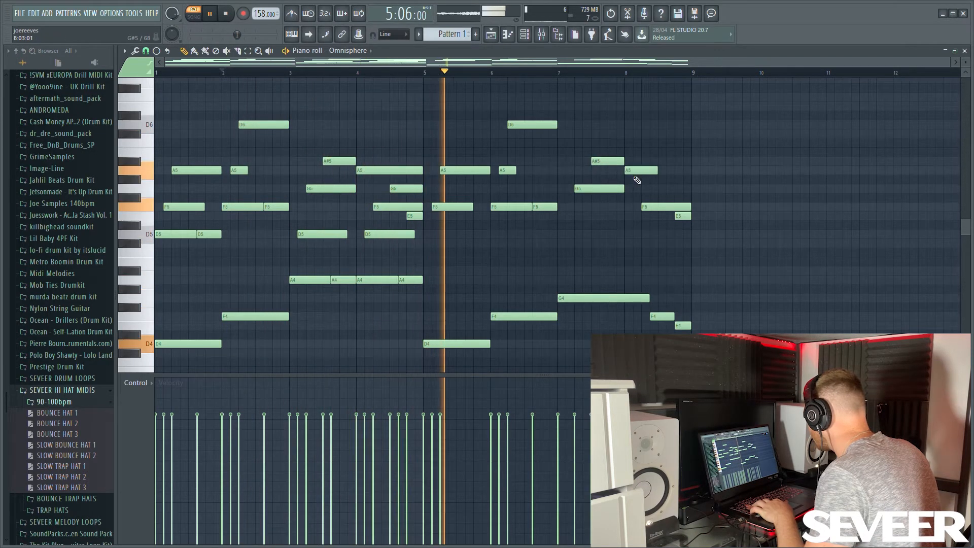
pyautogui.click(662, 188)
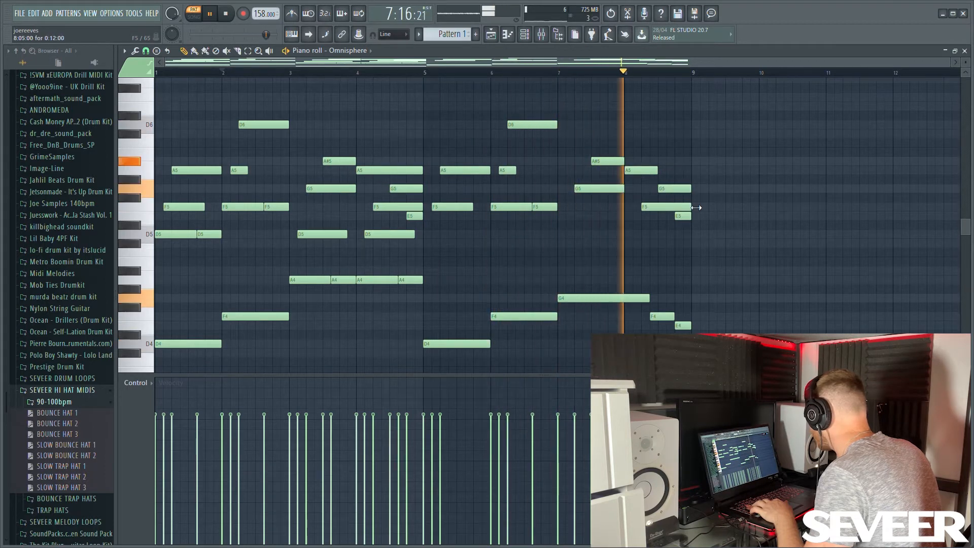
pyautogui.press('space')
# Place a short F6 note near the end of bar 8 and delete the longer high notes beneath it.
pyautogui.press('space')
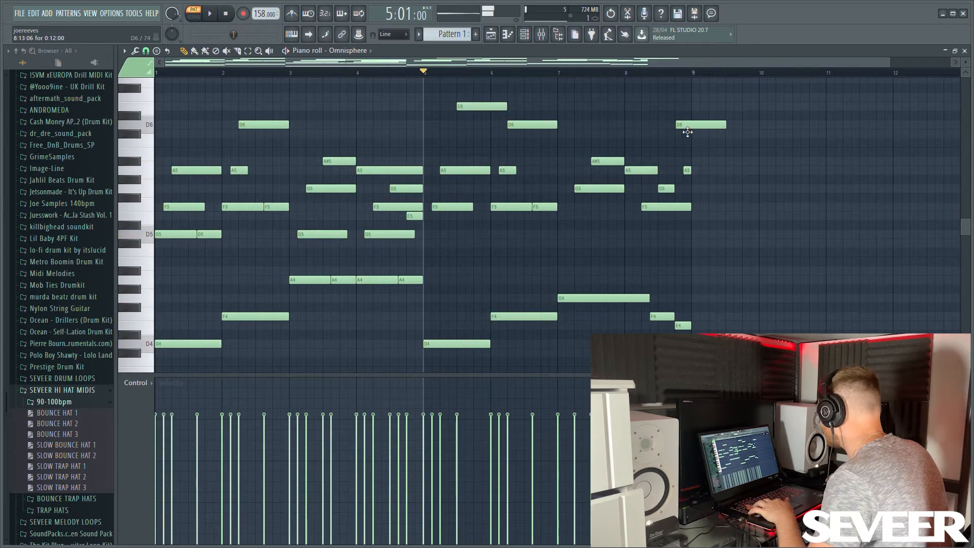
pyautogui.click(685, 97)
pyautogui.click(685, 106)
pyautogui.moveTo(726, 102); pyautogui.dragTo(685, 102)
pyautogui.rightClick(697, 106)
pyautogui.rightClick(696, 125)
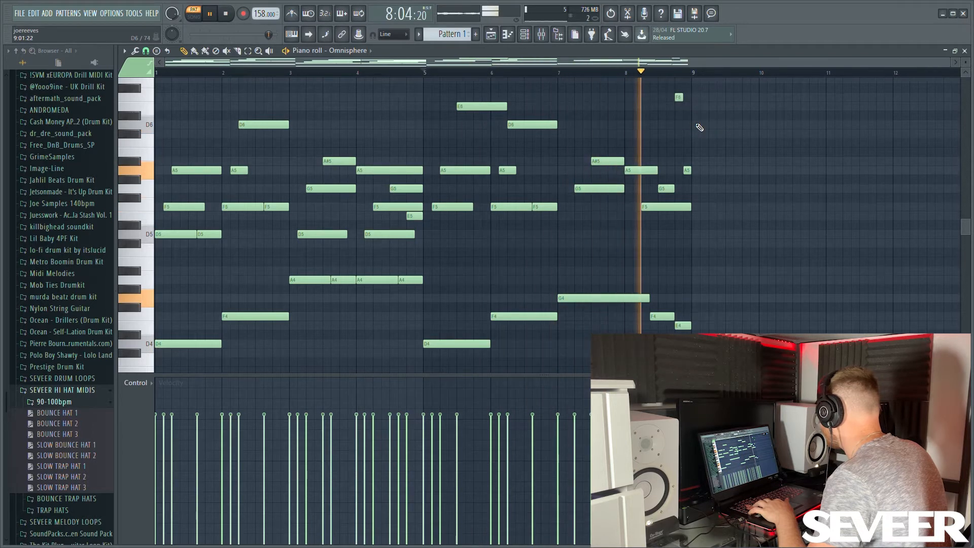
# Replace the short A5 note at the end of bar 8 with a short E6 note following the F6.
pyautogui.press('space')
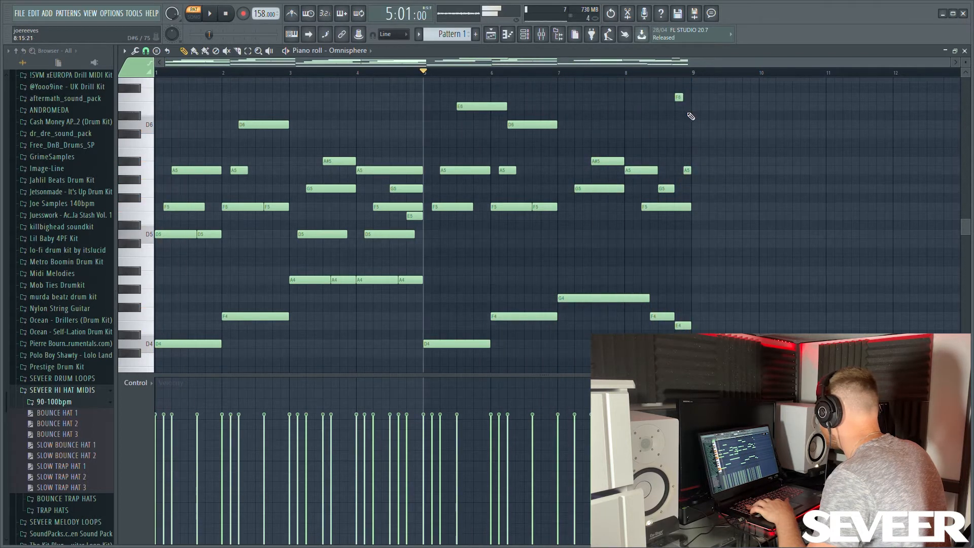
pyautogui.press('space')
pyautogui.rightClick(688, 170)
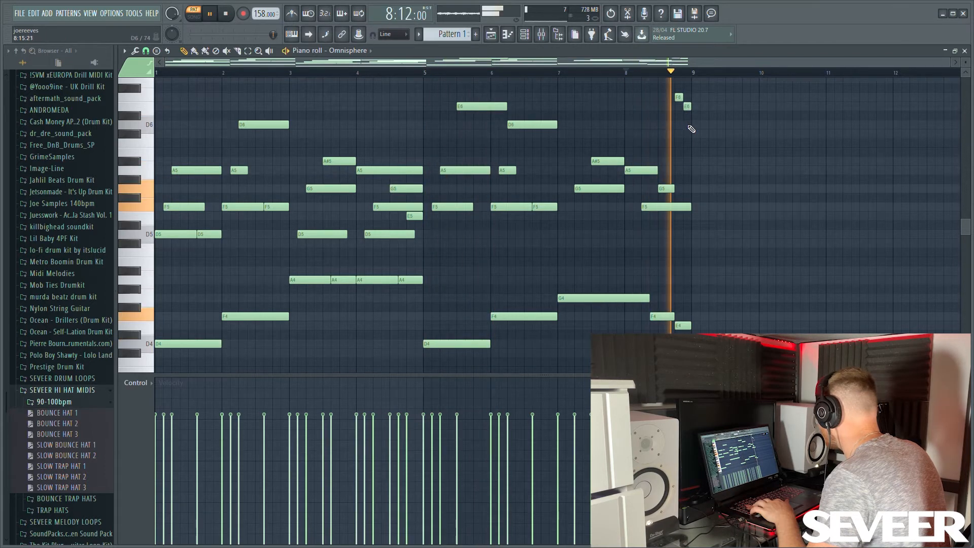
pyautogui.press('space')
# Add an F6 note spanning the whole of bar 6 above the existing notes.
pyautogui.click(525, 36)
pyautogui.click(541, 164)
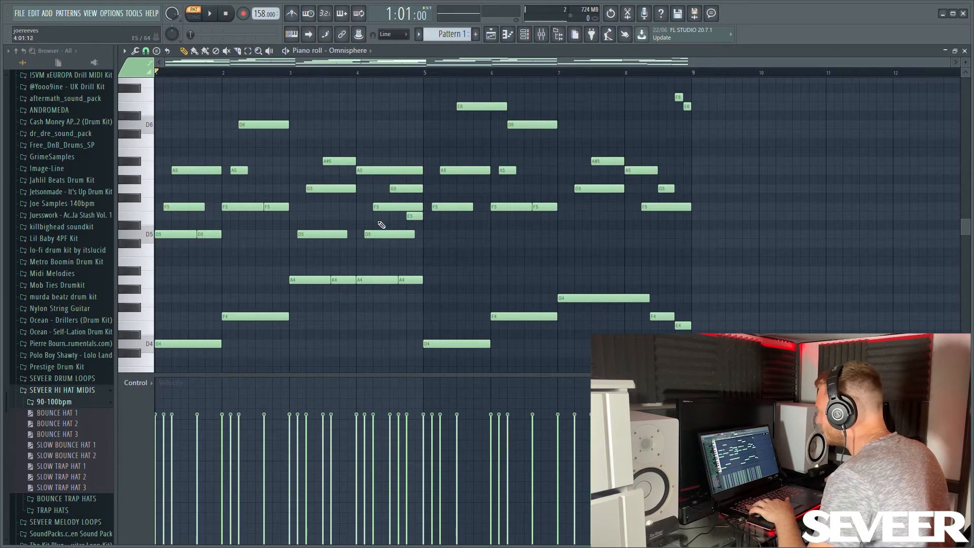
pyautogui.scroll(3, 527, 198)
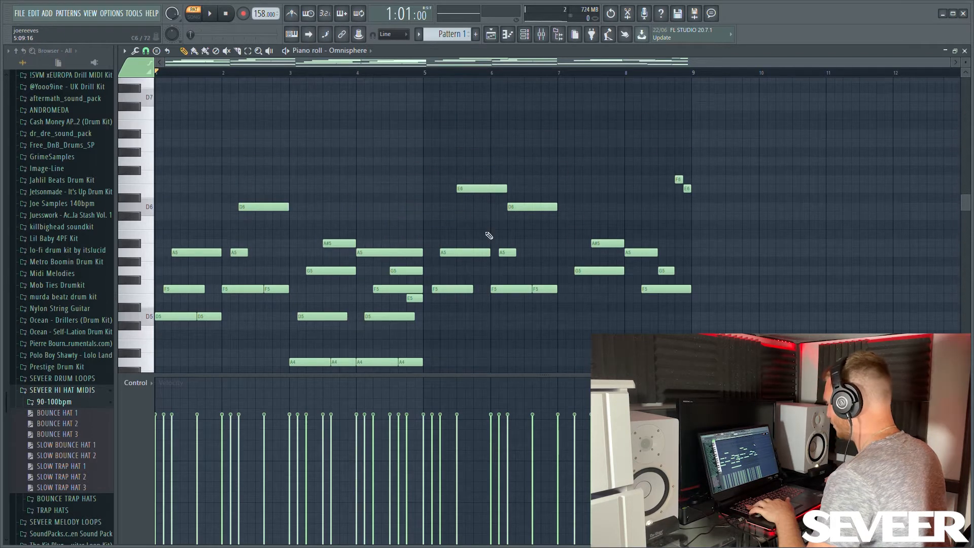
pyautogui.click(525, 35)
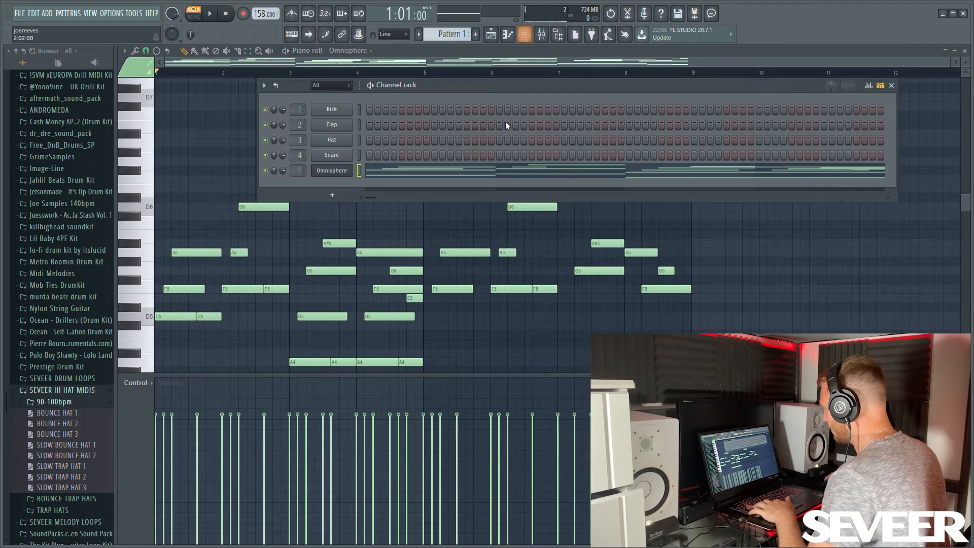
pyautogui.click(542, 40)
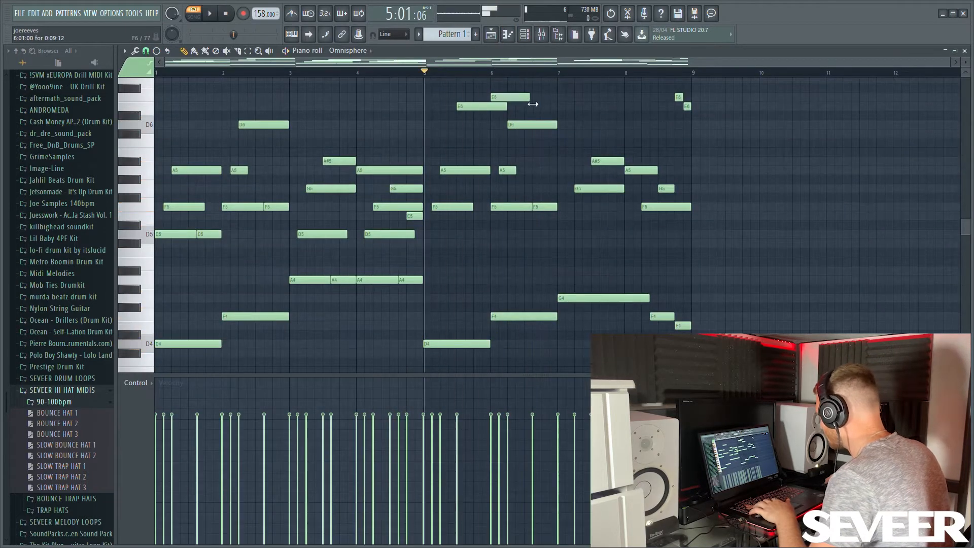
pyautogui.press('space')
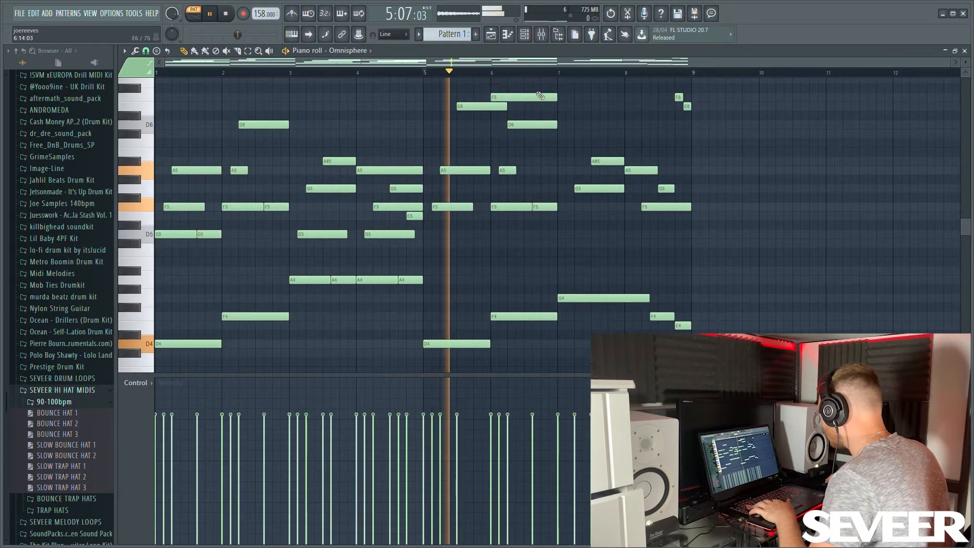
# Add Effectrix to Insert 1 and draw a Stutter block across steps 9 to 13, playing the pattern to check it.
pyautogui.press('F9')
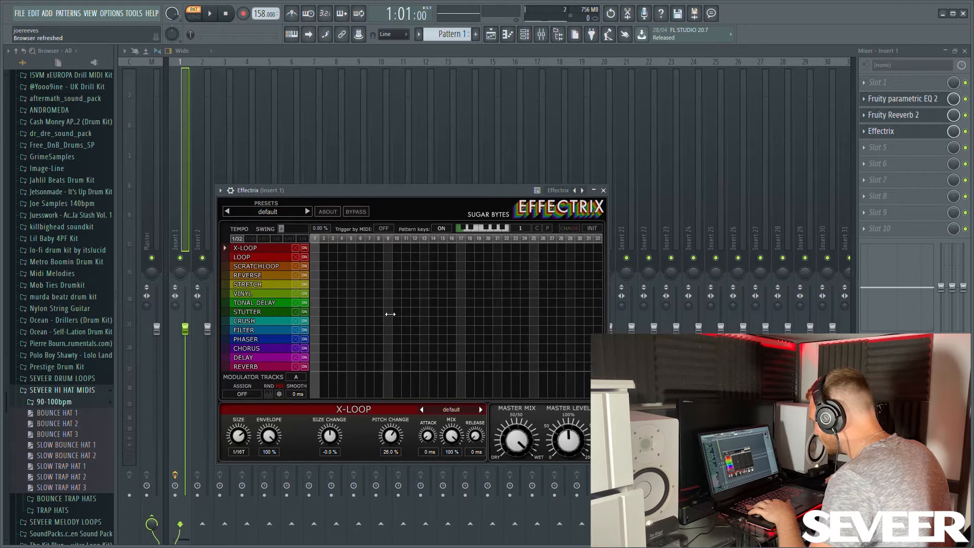
pyautogui.moveTo(385, 311); pyautogui.dragTo(429, 312)
pyautogui.press('space')
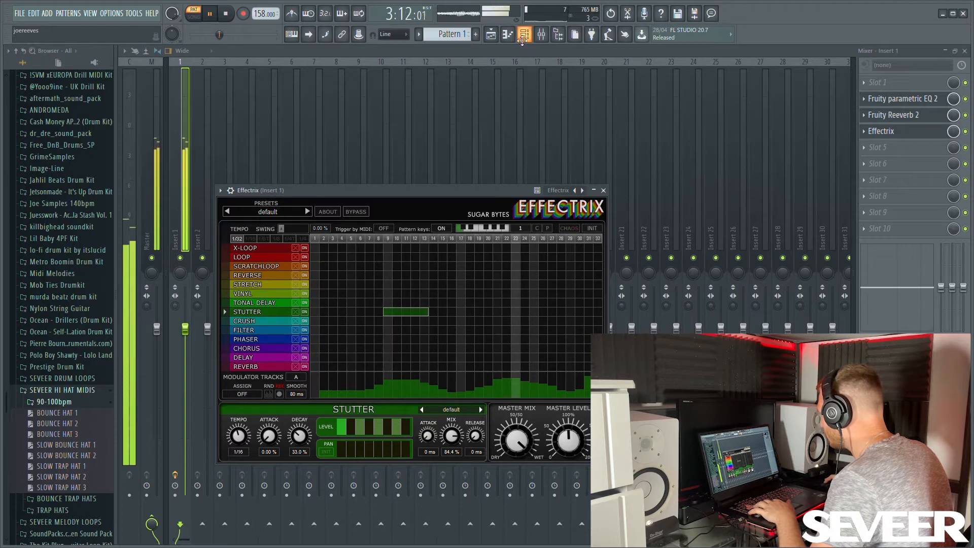
# Add a reFX Nexus channel and enter short descending D7, A#6, A6 and G6 notes in the second half of bar 1.
pyautogui.press('F5')
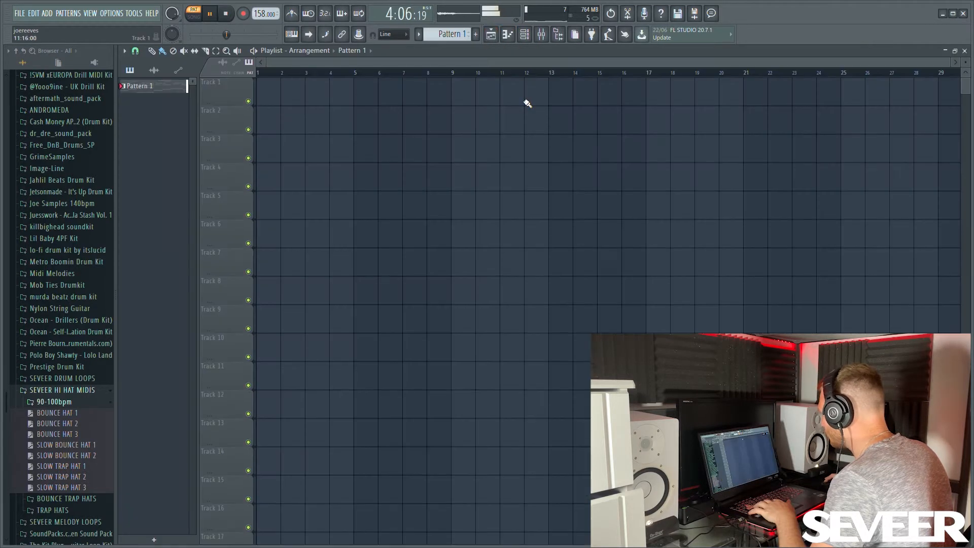
pyautogui.click(527, 38)
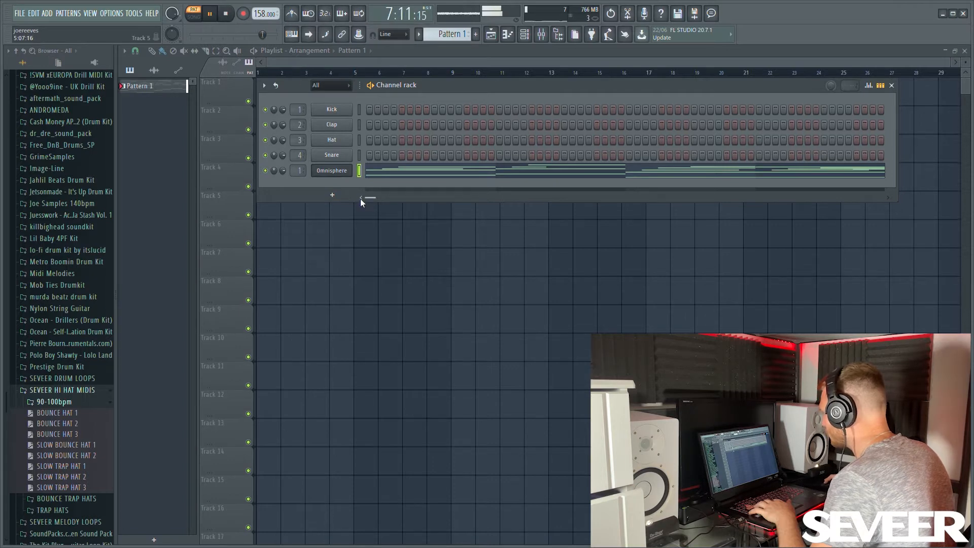
pyautogui.click(227, 14)
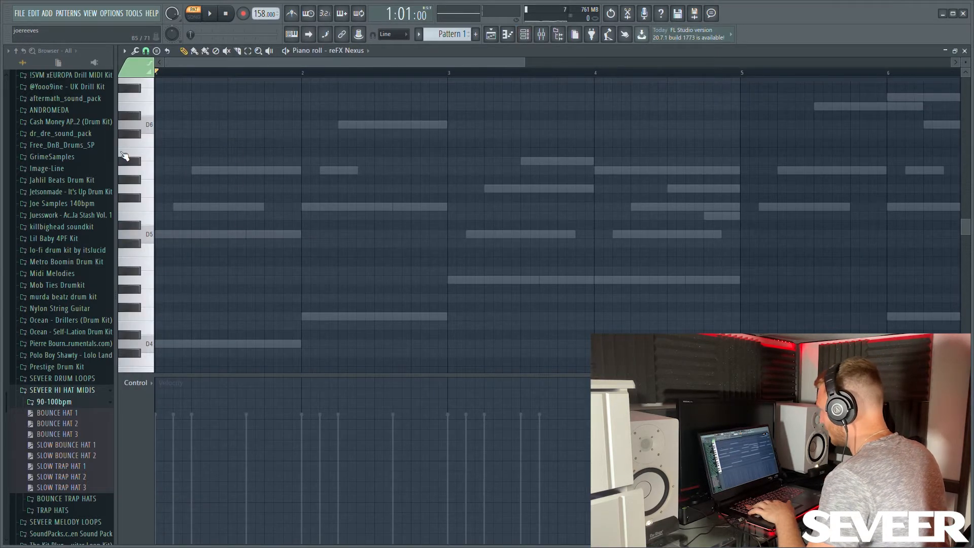
pyautogui.scroll(3, 226, 185)
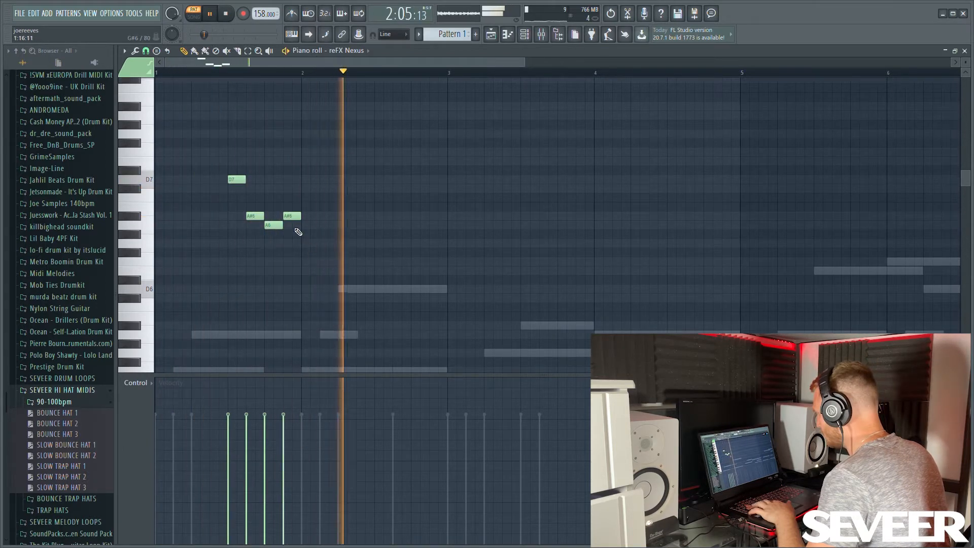
pyautogui.moveTo(294, 216); pyautogui.dragTo(296, 246)
# Fill bars 3 and 4 with short D7, A#6, A6, A#6 and A7, G7, F7, E7 notes, and copy the four-bar phrase into bars 5 to 8.
pyautogui.moveTo(343, 283); pyautogui.dragTo(218, 167)
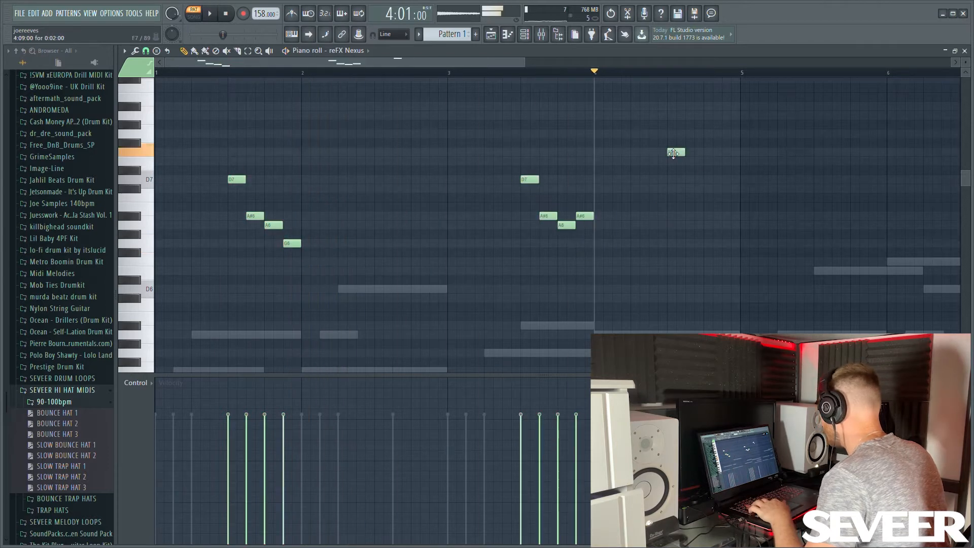
pyautogui.scroll(-2, 521, 228)
pyautogui.press('space')
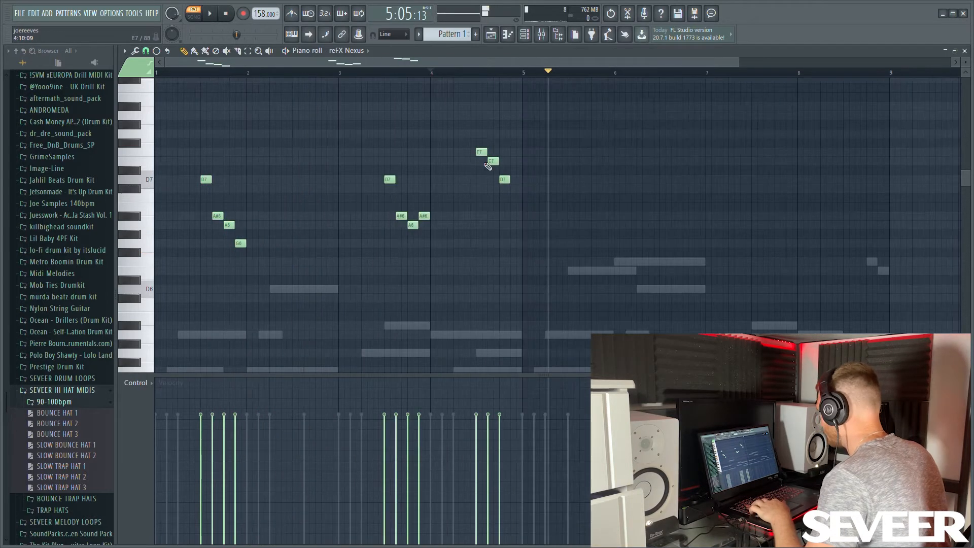
pyautogui.press('space')
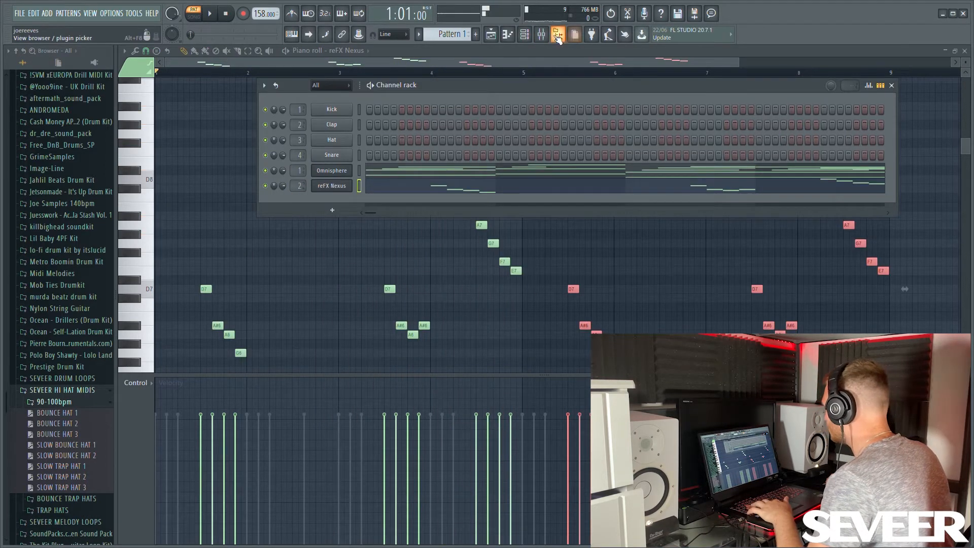
# Add Fruity parametric EQ 2 to Insert 2 with a high-pass on band 1, a slight cut on band 5 and a low-pass on band 7.
pyautogui.click(557, 35)
pyautogui.click(887, 104)
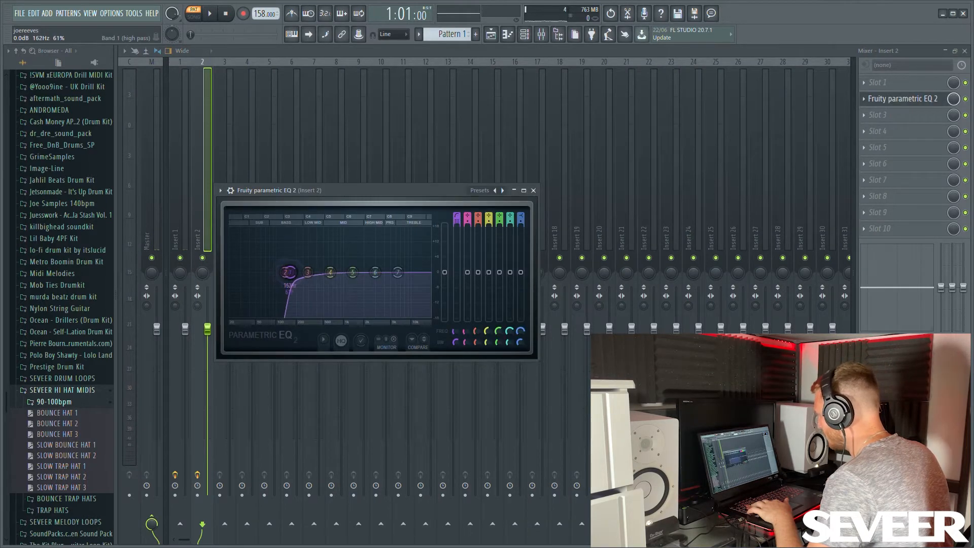
pyautogui.moveTo(298, 273); pyautogui.dragTo(301, 272)
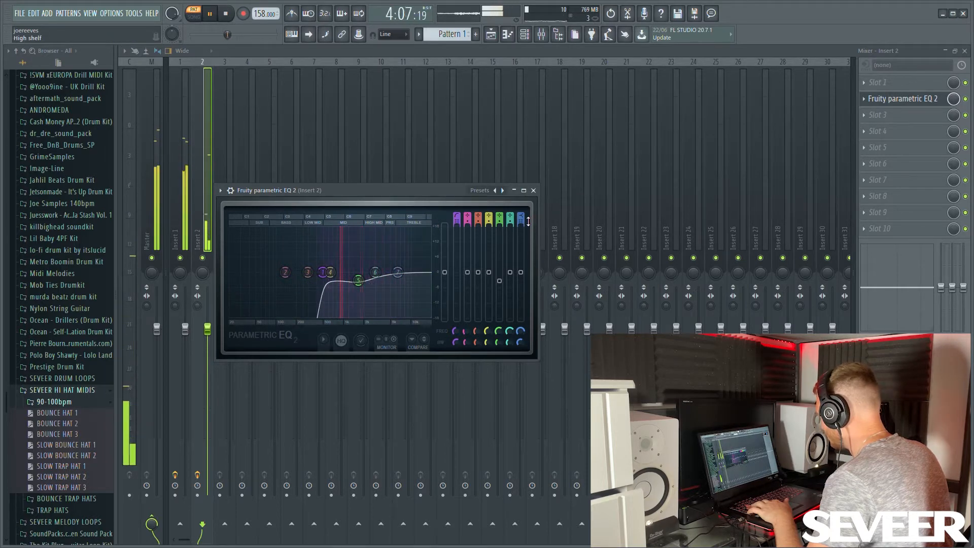
pyautogui.moveTo(528, 221); pyautogui.dragTo(528, 229)
pyautogui.moveTo(398, 273); pyautogui.dragTo(397, 273)
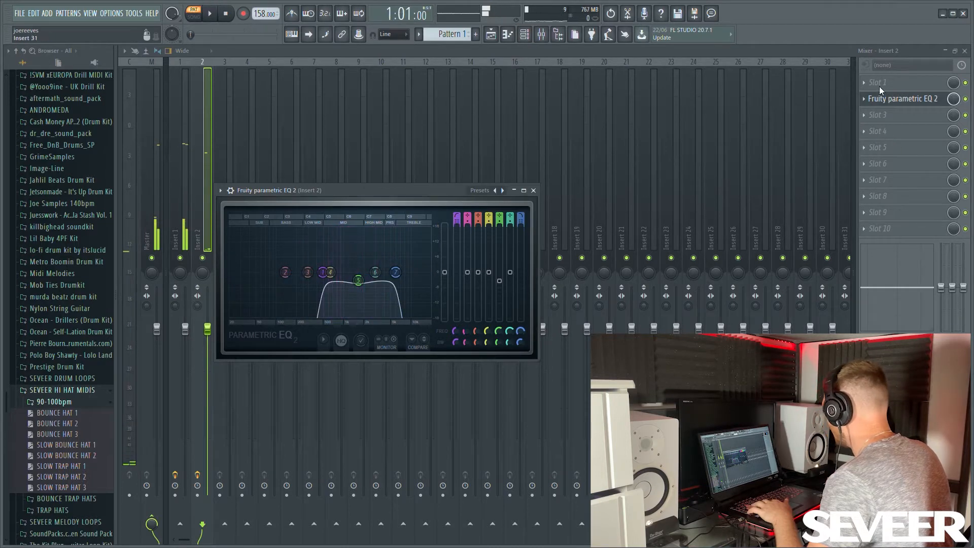
# Add Fruity Reeverb 2 below the EQ on Insert 2 and play the pattern back with it.
pyautogui.click(884, 122)
pyautogui.click(674, 132)
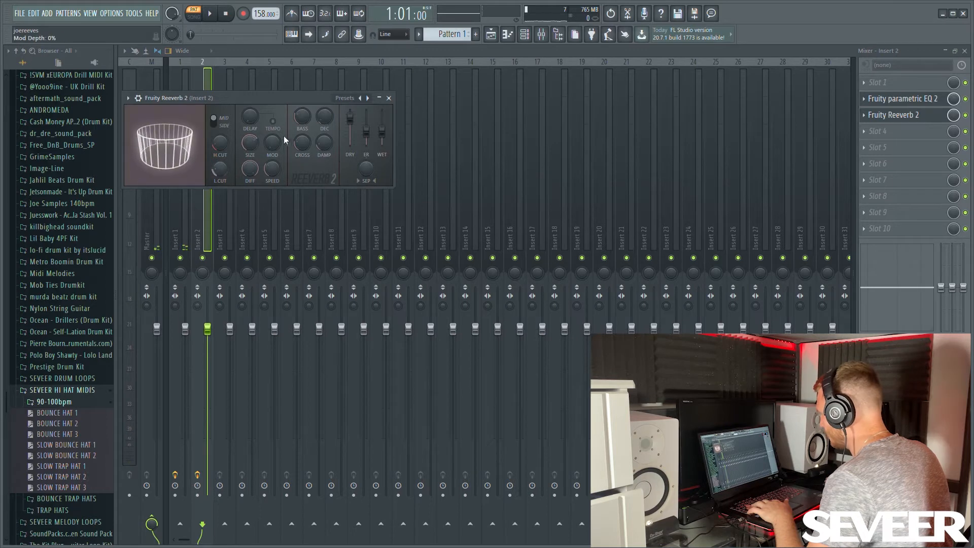
pyautogui.click(490, 34)
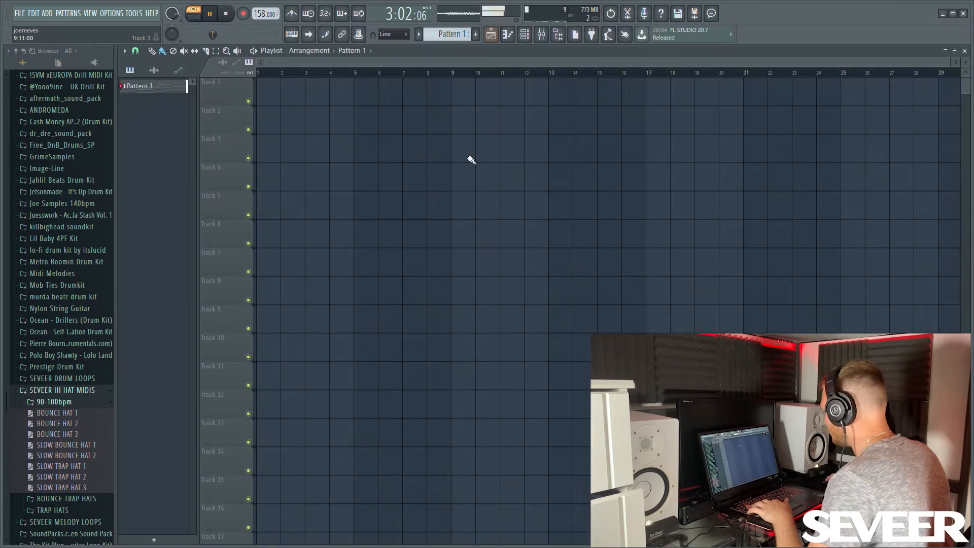
pyautogui.click(526, 36)
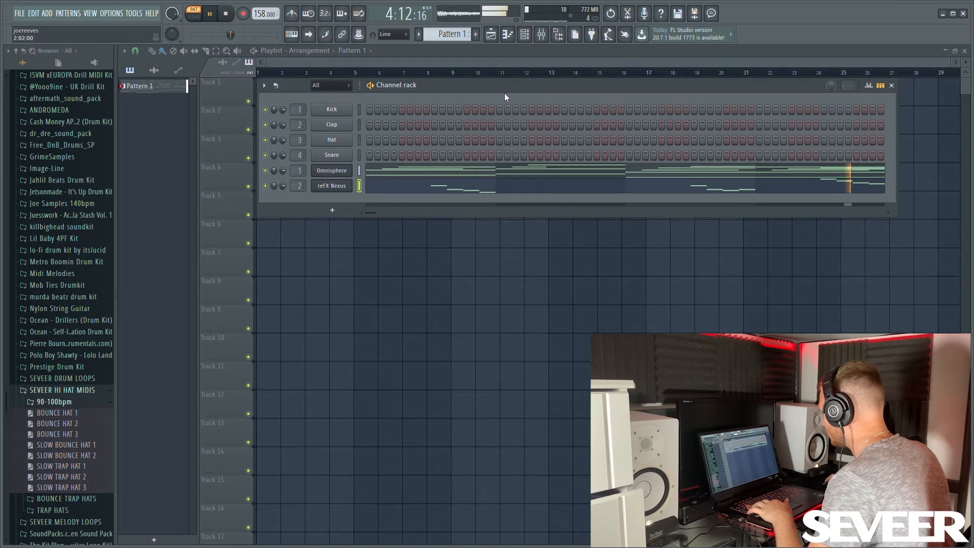
pyautogui.press('space')
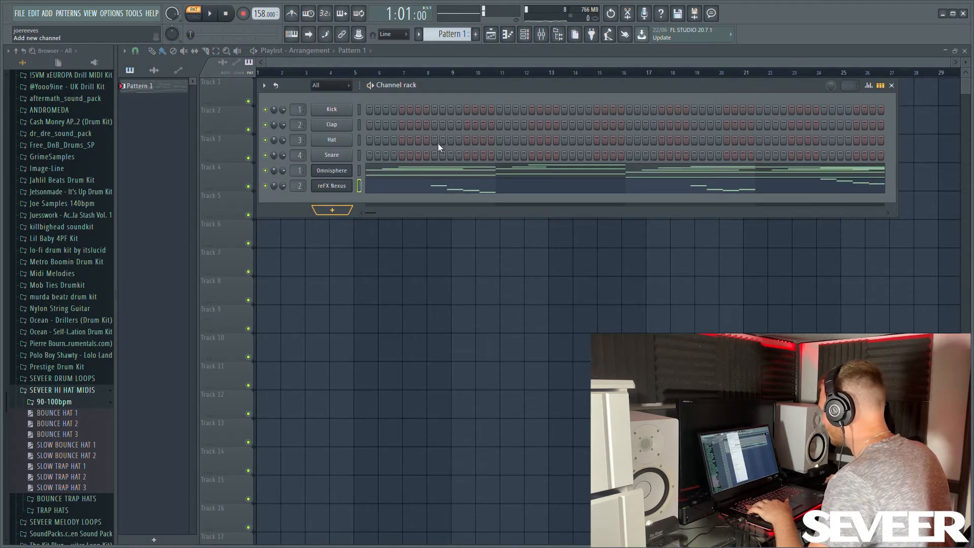
# Add a second Omnisphere channel, searching its patches for flute, and place a D5 note from 1:01 to 1:09.
pyautogui.click(332, 171)
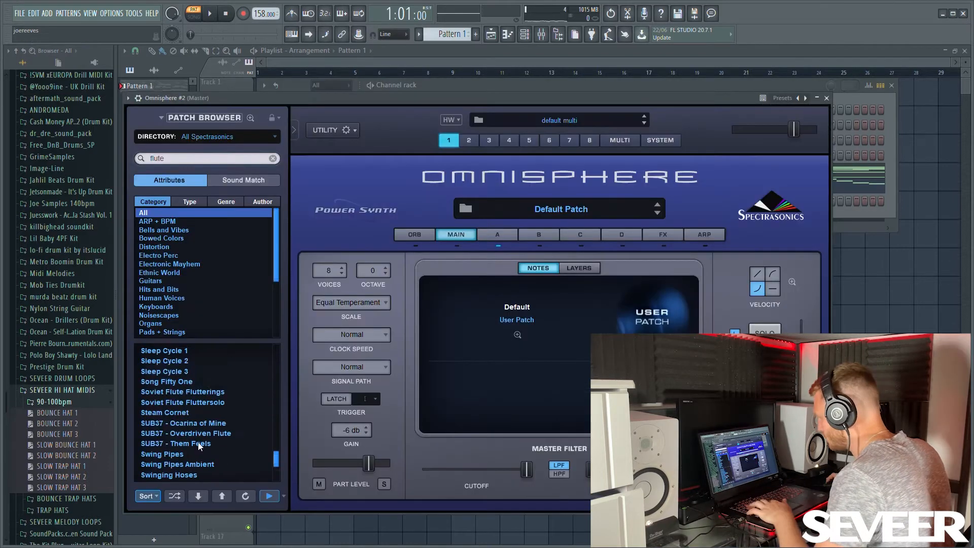
pyautogui.scroll(8, 198, 443)
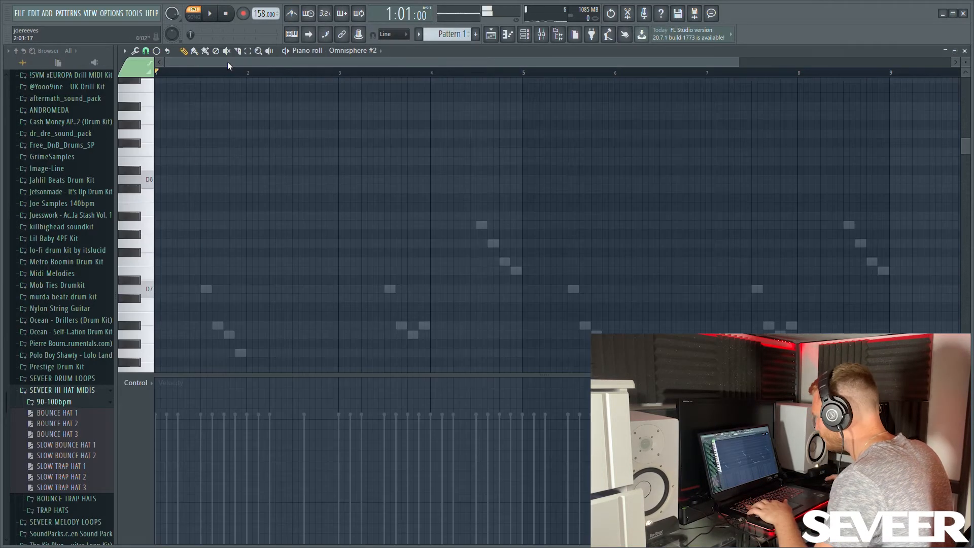
pyautogui.moveTo(163, 344)
pyautogui.mouseDown()
pyautogui.moveTo(232, 344)
pyautogui.moveTo(207, 351)
pyautogui.mouseUp()
pyautogui.press('space')
pyautogui.press('space')
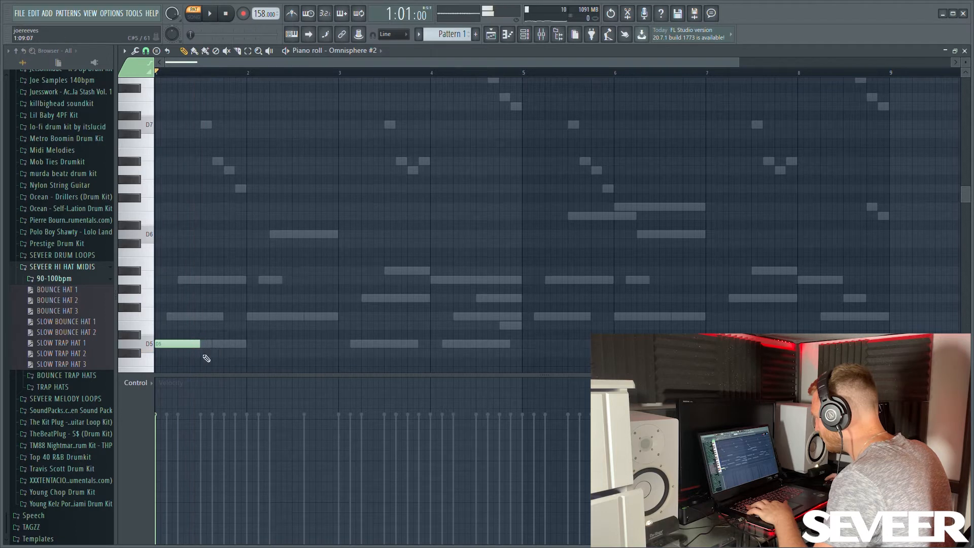
# Try an A#4 note in the second half of bar 1.
pyautogui.scroll(4, 206, 358)
pyautogui.click(208, 271)
pyautogui.press('space')
pyautogui.press('space')
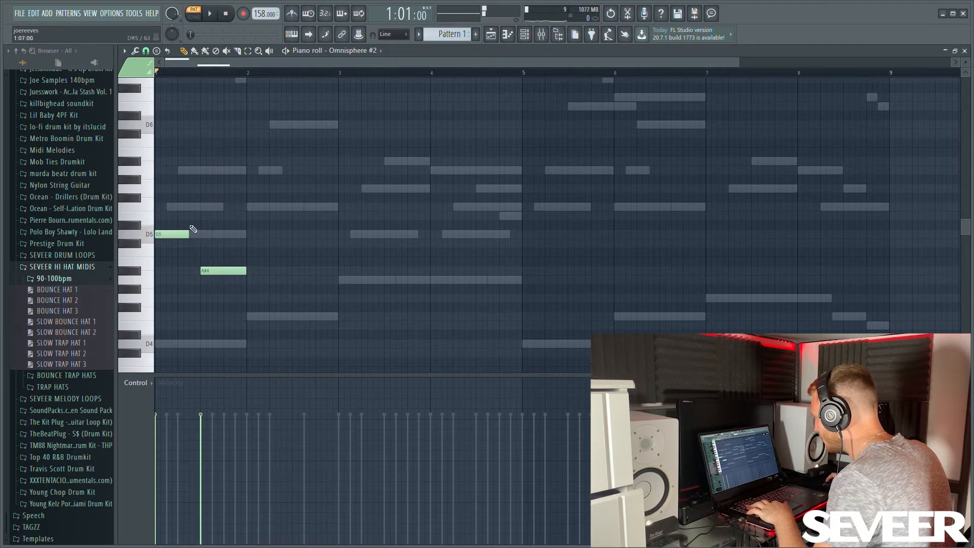
# Follow the D5, shortened to 1:07, with a six-step F5 note and delete the A#4 note from bar 1.
pyautogui.click(192, 207)
pyautogui.press('space')
pyautogui.rightClick(229, 271)
pyautogui.press('space')
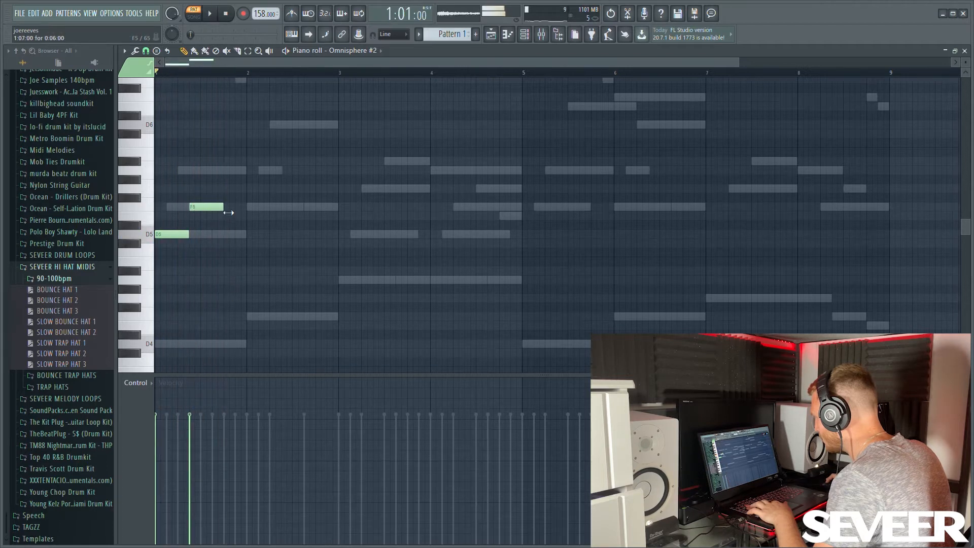
# Add an A5 note running from 1:13 to 2:13.
pyautogui.click(229, 171)
pyautogui.press('space')
pyautogui.moveTo(258, 170); pyautogui.dragTo(315, 173)
pyautogui.press('space')
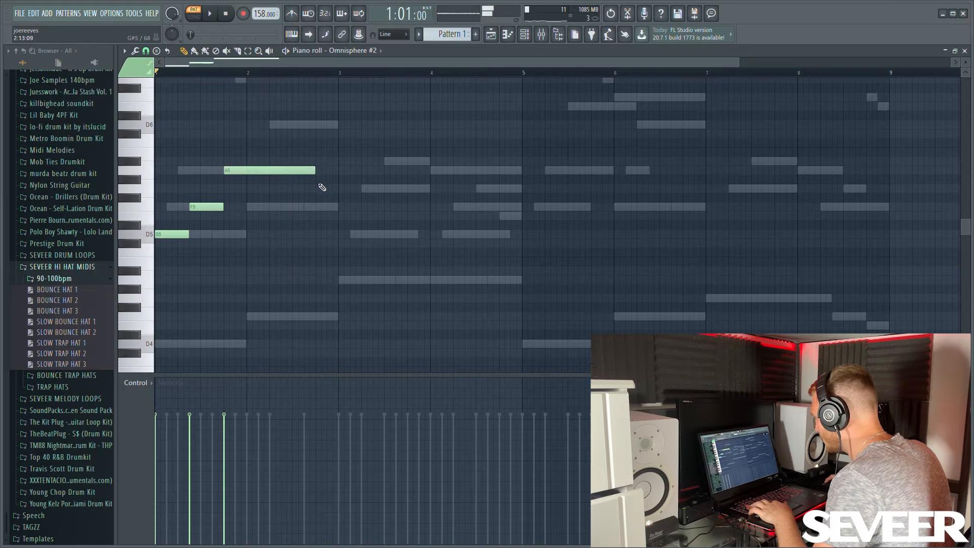
# Place an F5 note at 2:13 and shorten it to two steps.
pyautogui.scroll(3, 314, 196)
pyautogui.press('space')
pyautogui.click(324, 207)
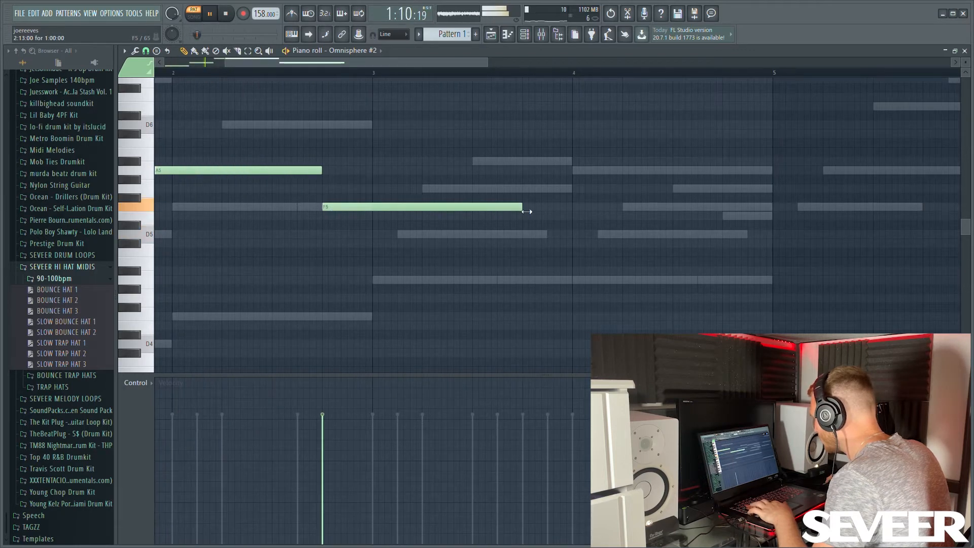
pyautogui.moveTo(526, 211); pyautogui.dragTo(347, 208)
pyautogui.press('space')
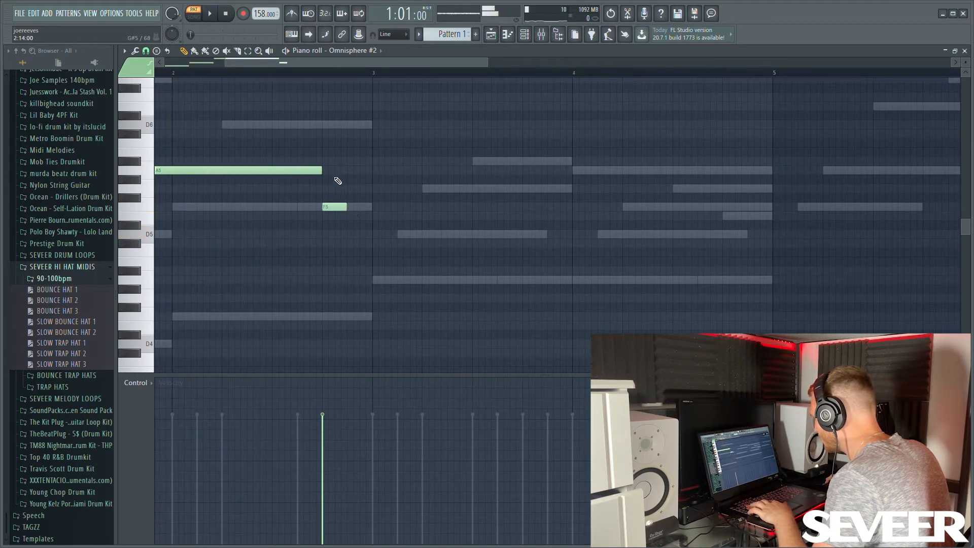
# End bar 2 with short A5, A#5 and F5 notes from 2:11, and fill bars 3 and 4 with G5, A#5, A5 and G5.
pyautogui.press('space')
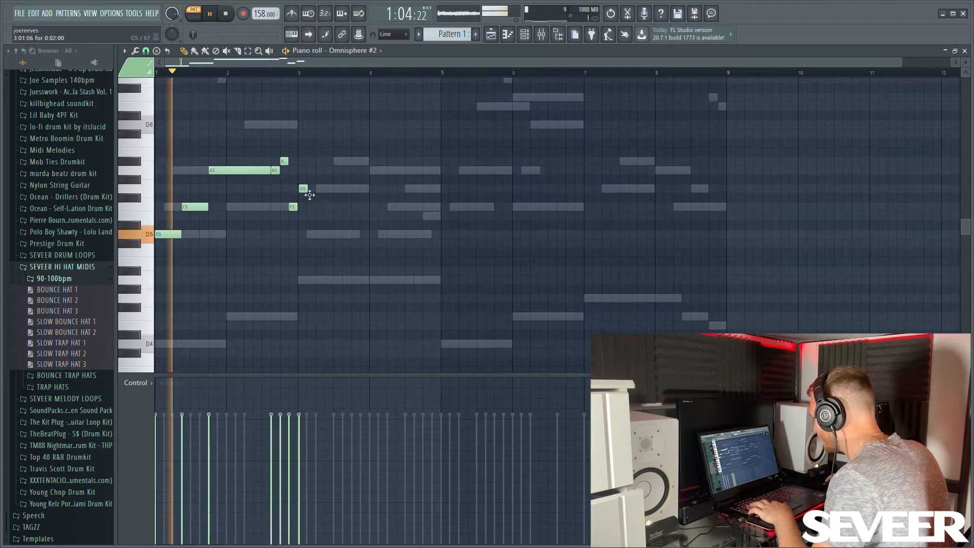
pyautogui.moveTo(482, 179)
pyautogui.mouseDown()
pyautogui.moveTo(448, 179)
pyautogui.moveTo(479, 195)
pyautogui.mouseUp()
pyautogui.scroll(-3, 472, 223)
# Duplicate the complete four-bar flute phrase into bars 5 to 8.
pyautogui.moveTo(514, 294); pyautogui.dragTo(155, 80)
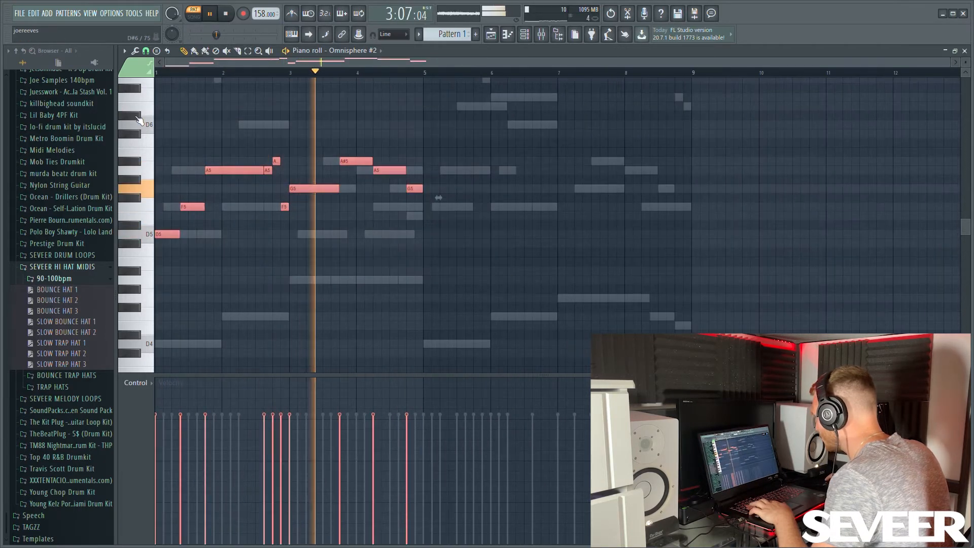
pyautogui.hotkey('ctrl', 'b')
pyautogui.scroll(3, 643, 188)
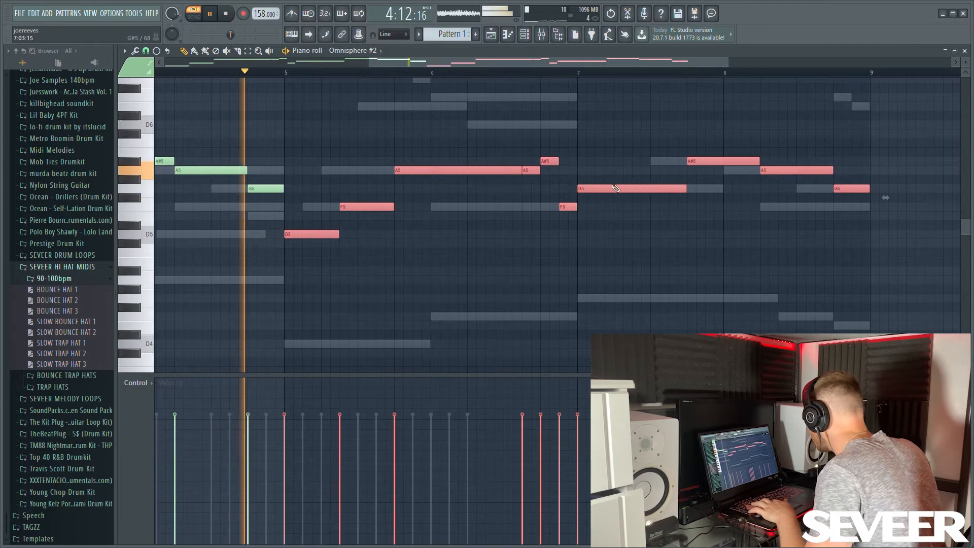
# Try transposing selected notes of the copied phrase upward in semitone steps.
pyautogui.scroll(3, 583, 202)
pyautogui.moveTo(563, 237); pyautogui.dragTo(532, 252)
pyautogui.hotkey('shift', 'Up')
pyautogui.hotkey('shift', 'Up')
pyautogui.hotkey('shift', 'Up')
pyautogui.hotkey('shift', 'Up')
pyautogui.hotkey('shift', 'Up')
pyautogui.hotkey('ctrl', 'z')
# Place an A#5 note at the start of bar 7 in place of the copied long G5.
pyautogui.scroll(-3, 584, 253)
pyautogui.scroll(-1, 659, 253)
pyautogui.press('space')
pyautogui.click(585, 217)
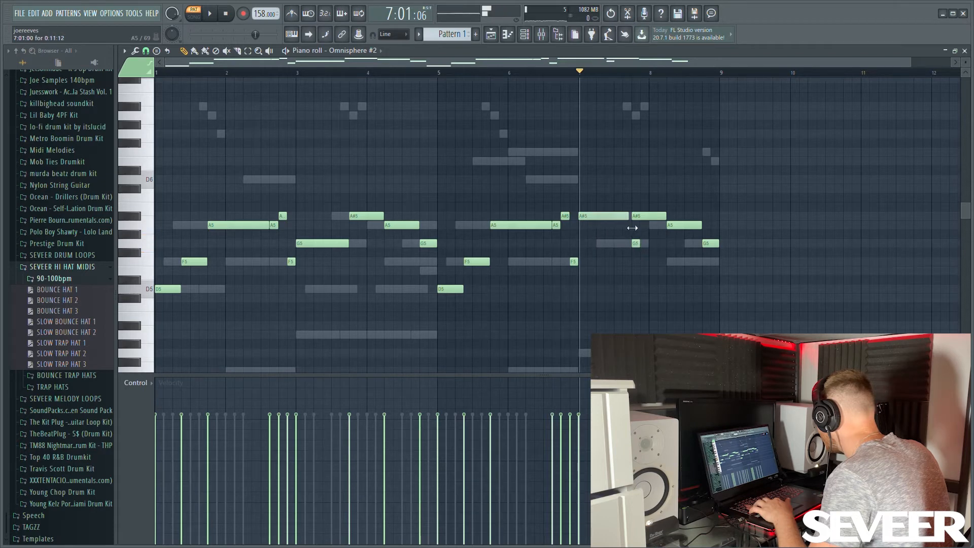
# Put a longer G5 in place of the second A#5 in bar 7 and shorten the A5 in bar 8.
pyautogui.press('space')
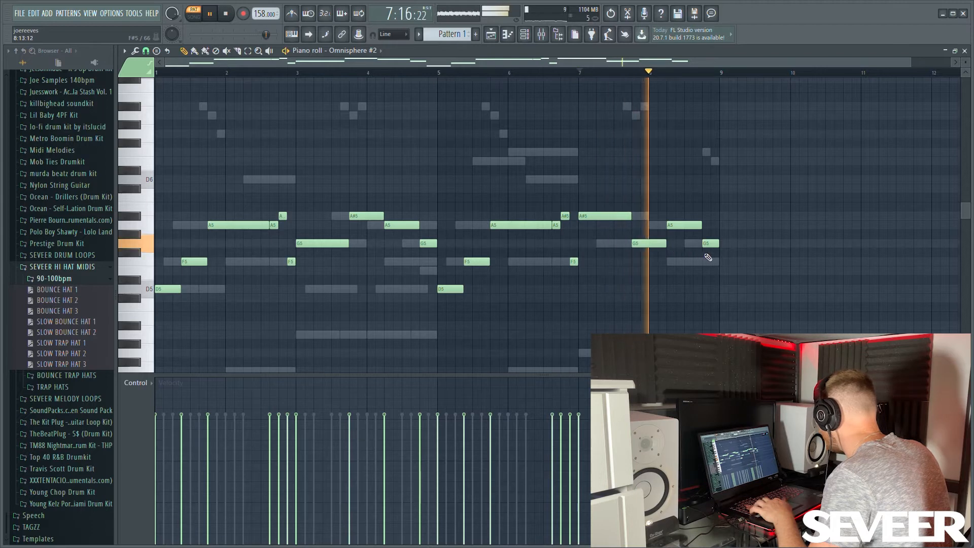
pyautogui.press('space')
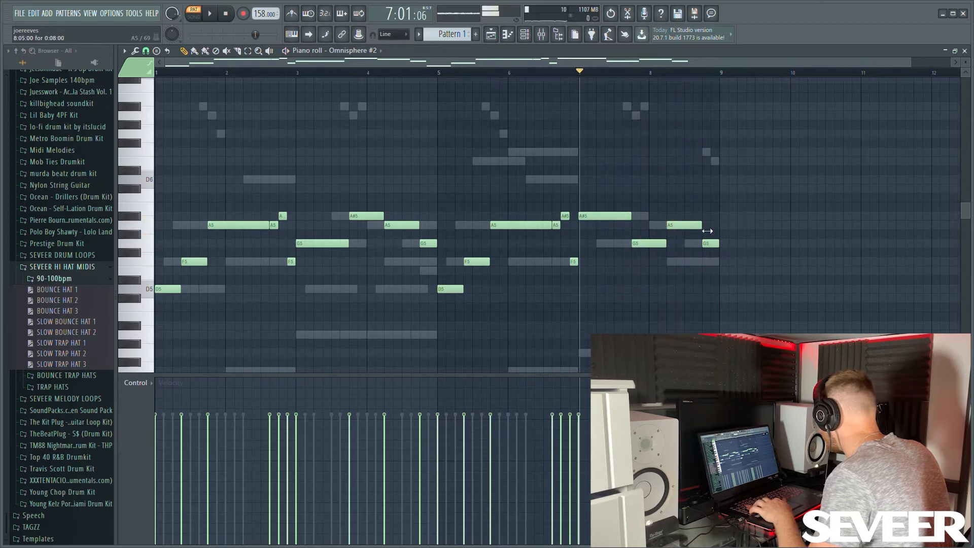
pyautogui.press('space')
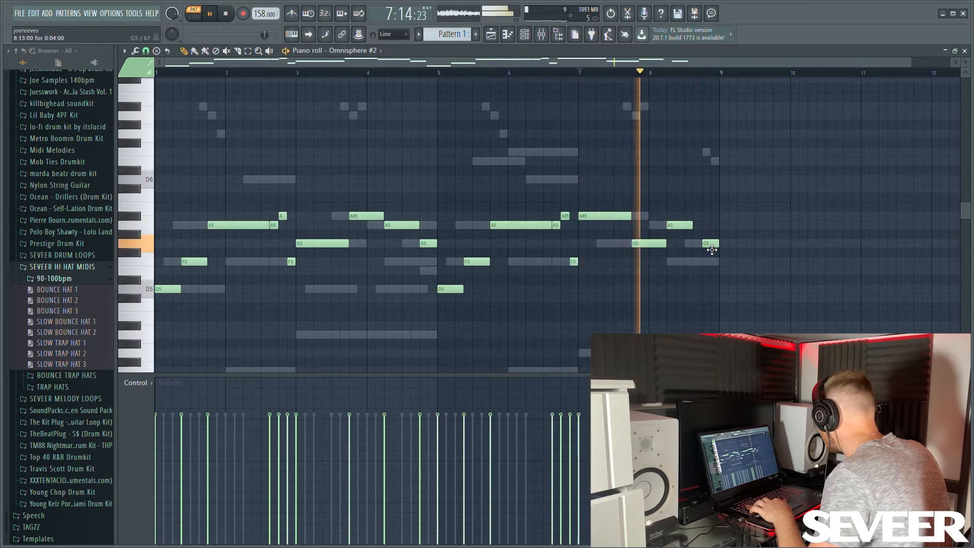
pyautogui.moveTo(712, 249); pyautogui.dragTo(707, 250)
pyautogui.press('space')
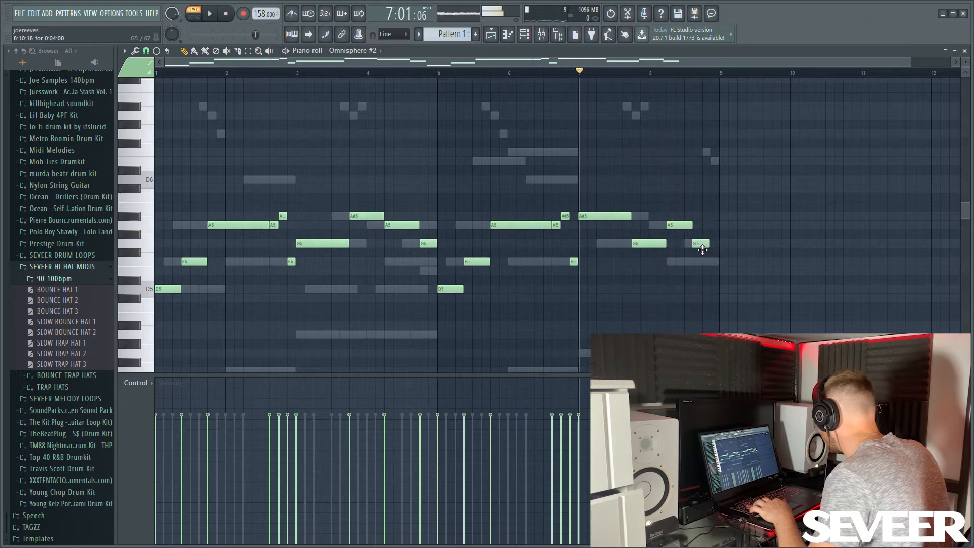
# Replace the final G5 in bar 8 with an F5 held to the end of the bar.
pyautogui.click(694, 267)
pyautogui.press('space')
pyautogui.rightClick(706, 249)
pyautogui.moveTo(710, 264); pyautogui.dragTo(719, 265)
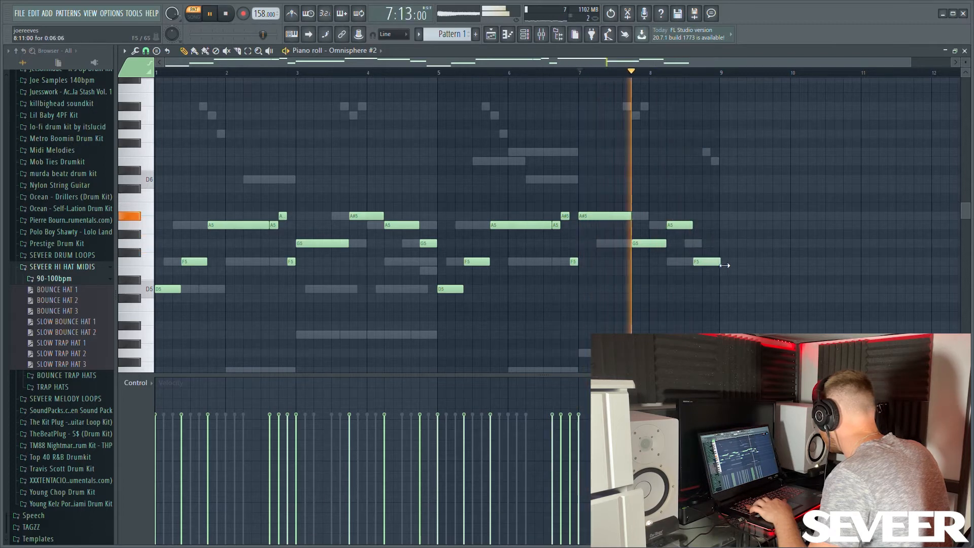
pyautogui.press('space')
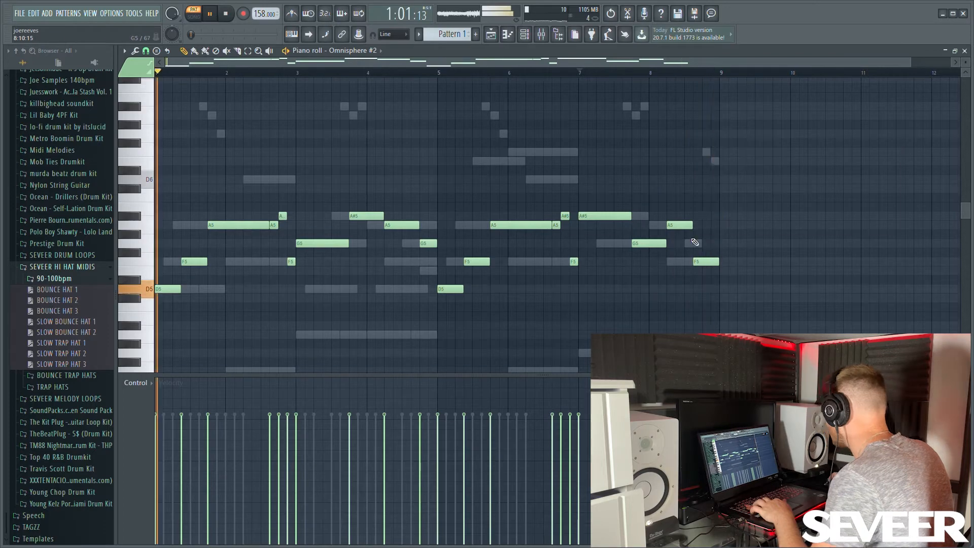
# Add Fruity parametric EQ 2 to Insert 3 and shape a low cut, a slight mid dip and a high cut.
pyautogui.press('F6')
pyautogui.click(541, 35)
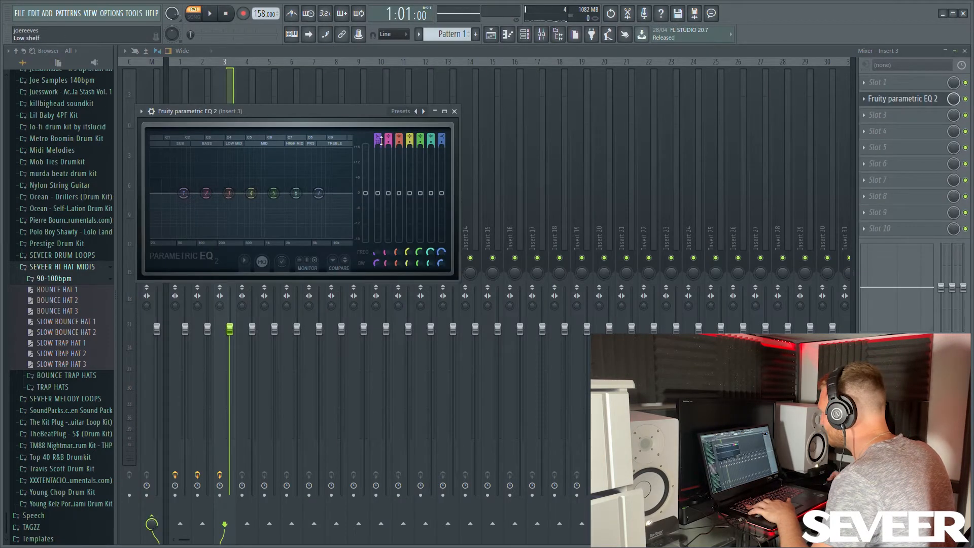
pyautogui.moveTo(381, 141); pyautogui.dragTo(381, 148)
pyautogui.moveTo(183, 193); pyautogui.dragTo(269, 202)
pyautogui.press('space')
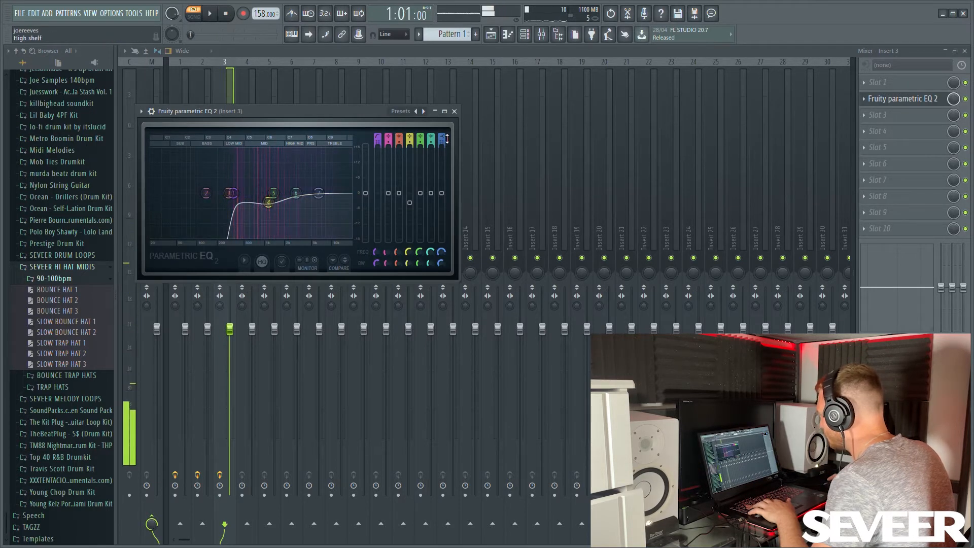
pyautogui.moveTo(447, 139); pyautogui.dragTo(443, 141)
pyautogui.press('space')
pyautogui.moveTo(319, 193); pyautogui.dragTo(309, 193)
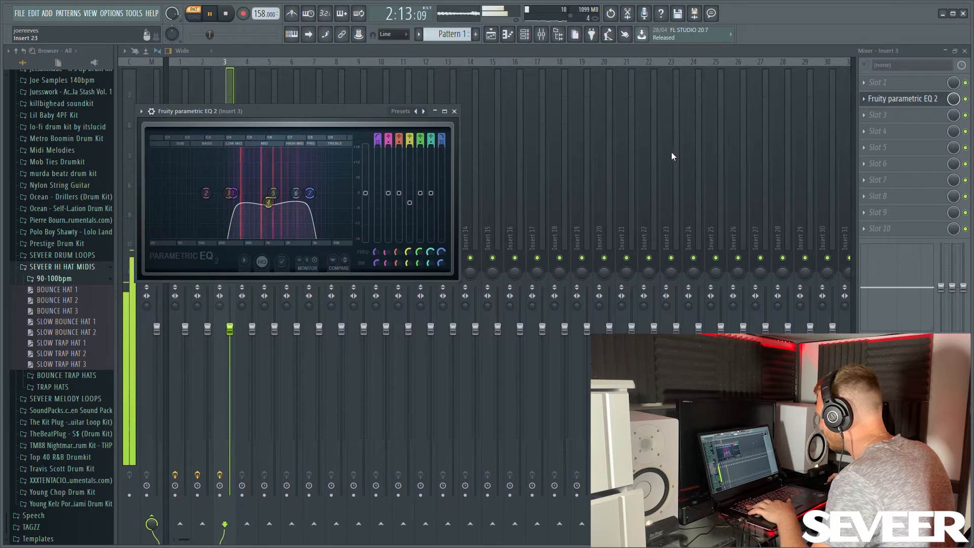
# Add Fruity Reeverb 2 after the EQ on Insert 3.
pyautogui.click(882, 116)
pyautogui.click(648, 134)
pyautogui.press('space')
pyautogui.press('Escape')
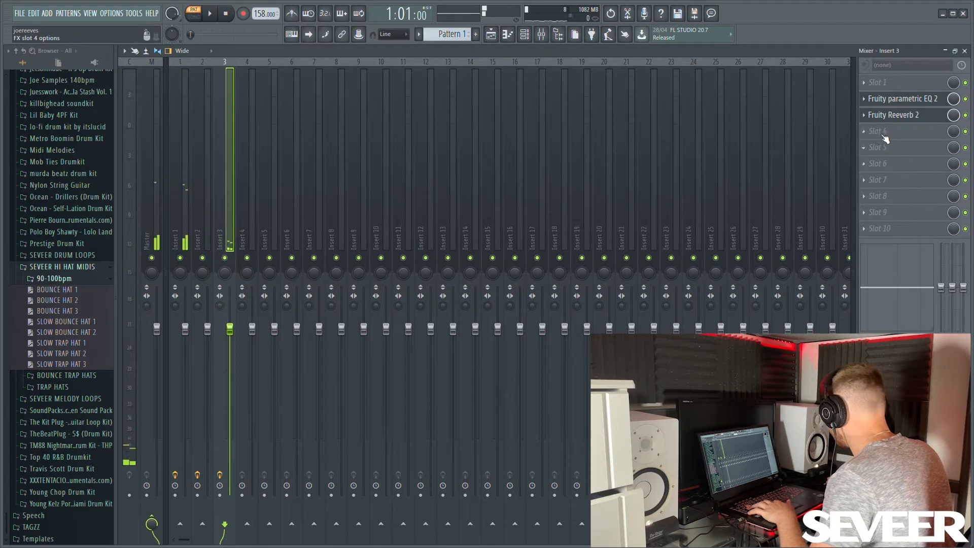
# Add Effectrix in slot 4 of Insert 3 and draw a Reverse block starting at step 17.
pyautogui.click(640, 292)
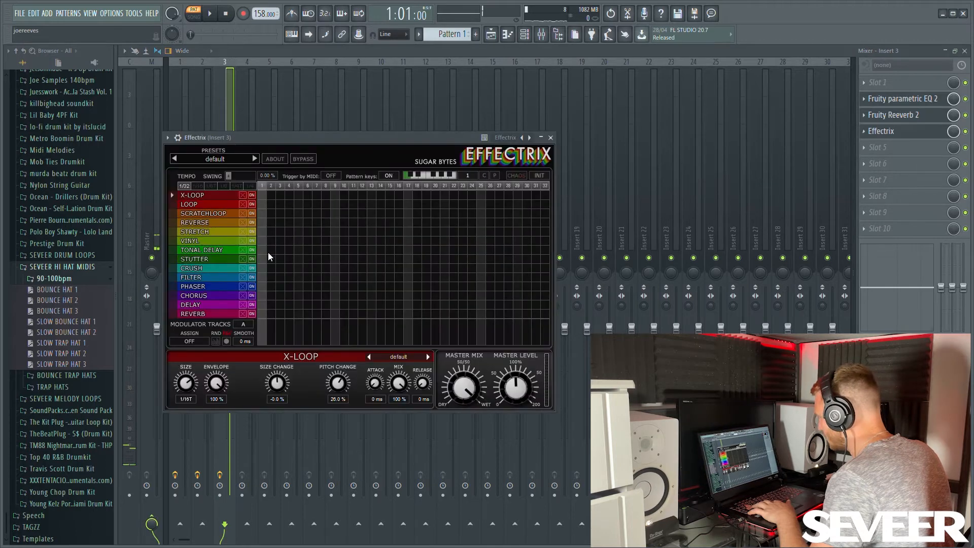
pyautogui.moveTo(407, 224); pyautogui.dragTo(455, 226)
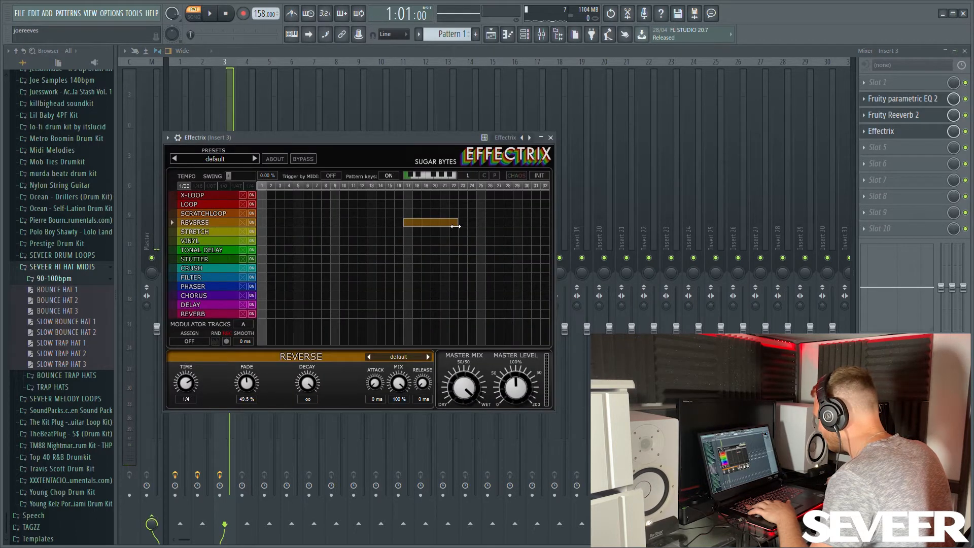
pyautogui.click(210, 15)
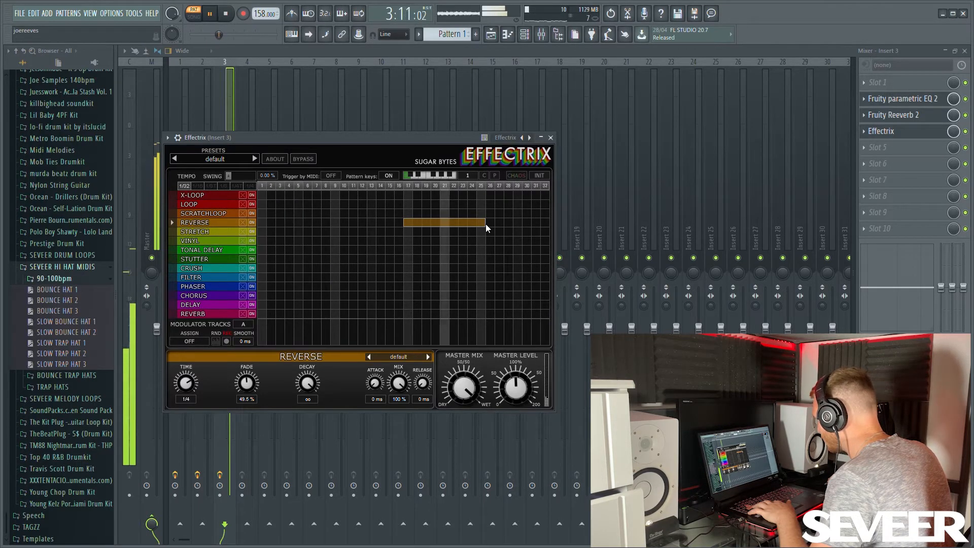
pyautogui.moveTo(485, 224); pyautogui.dragTo(446, 227)
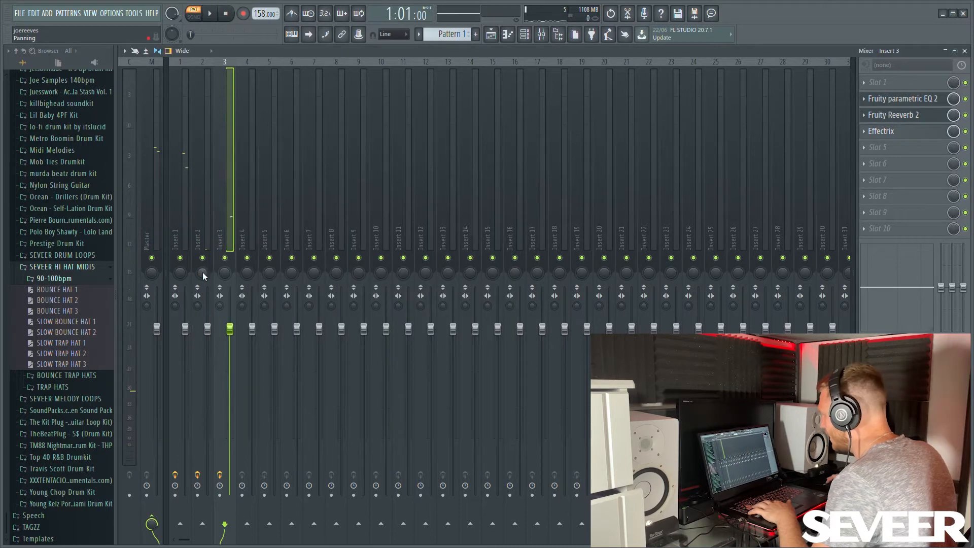
# Pan Insert 2 to 22% left and Insert 3 to 21% right.
pyautogui.click(203, 274)
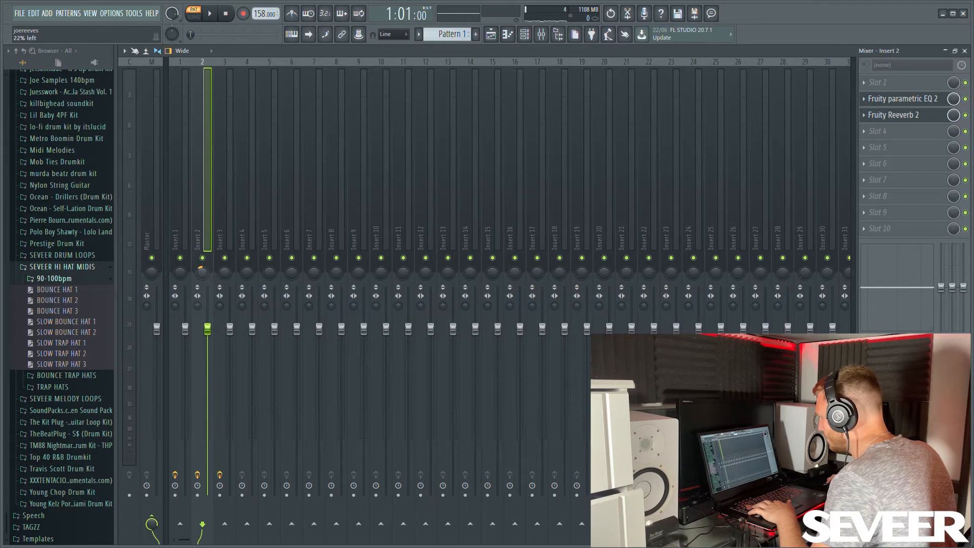
pyautogui.click(229, 279)
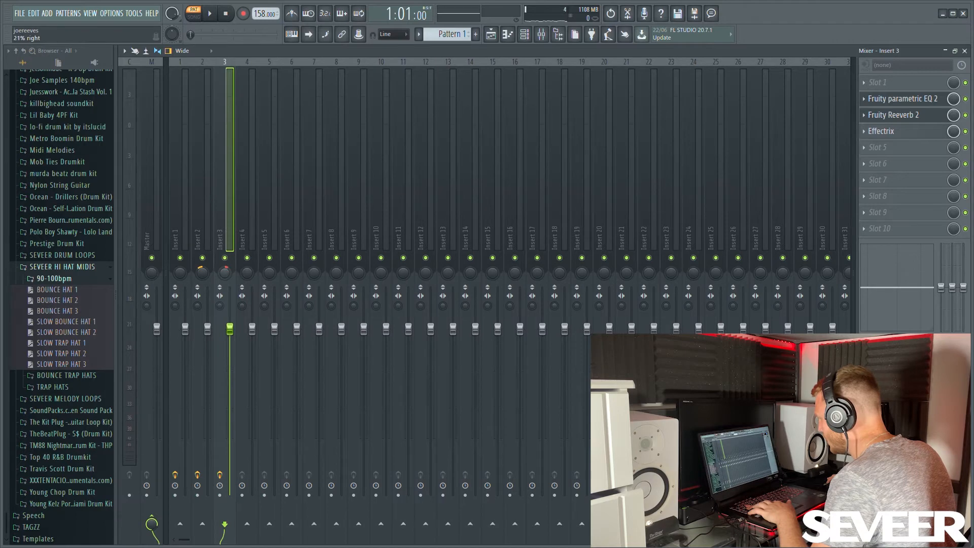
pyautogui.click(179, 212)
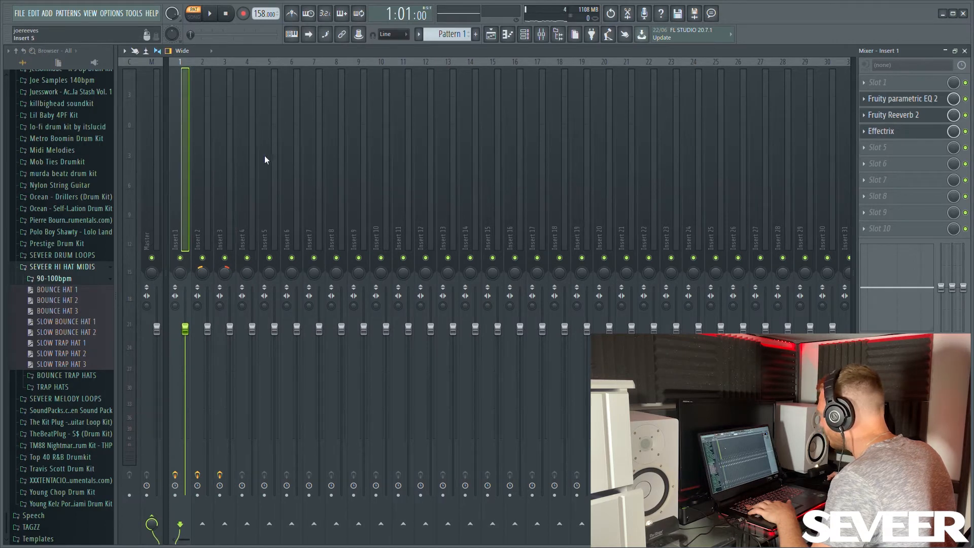
# Load the [AP] 808 ( Clarity ) sample from the Mob Ties Drumkit 808s and increase its fade-out.
pyautogui.click(495, 40)
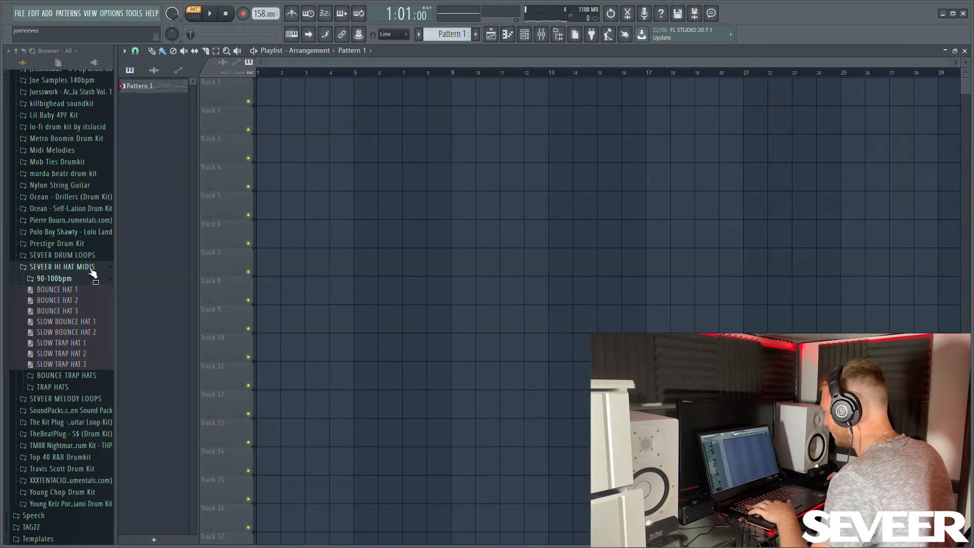
pyautogui.scroll(10, 75, 272)
pyautogui.click(76, 296)
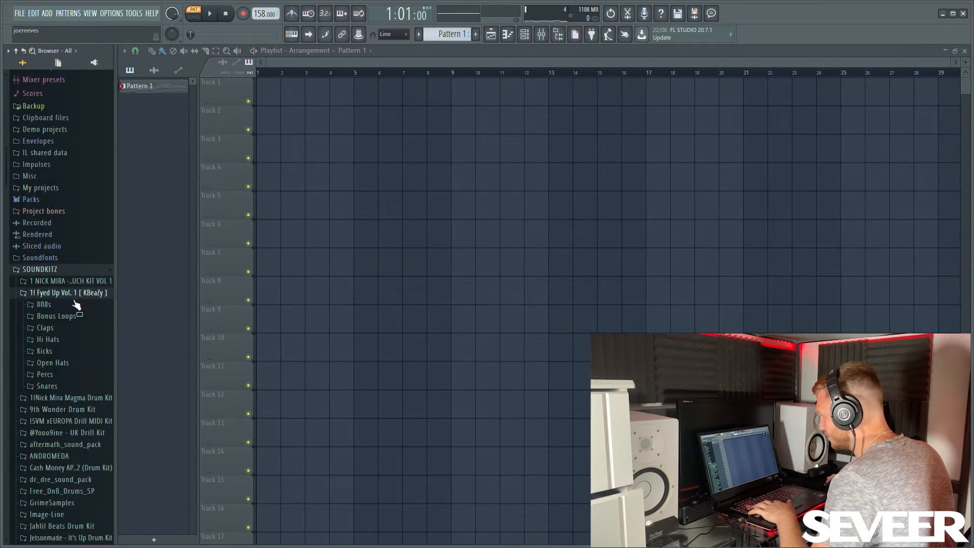
pyautogui.scroll(-7, 77, 307)
pyautogui.click(80, 362)
pyautogui.scroll(-6, 79, 364)
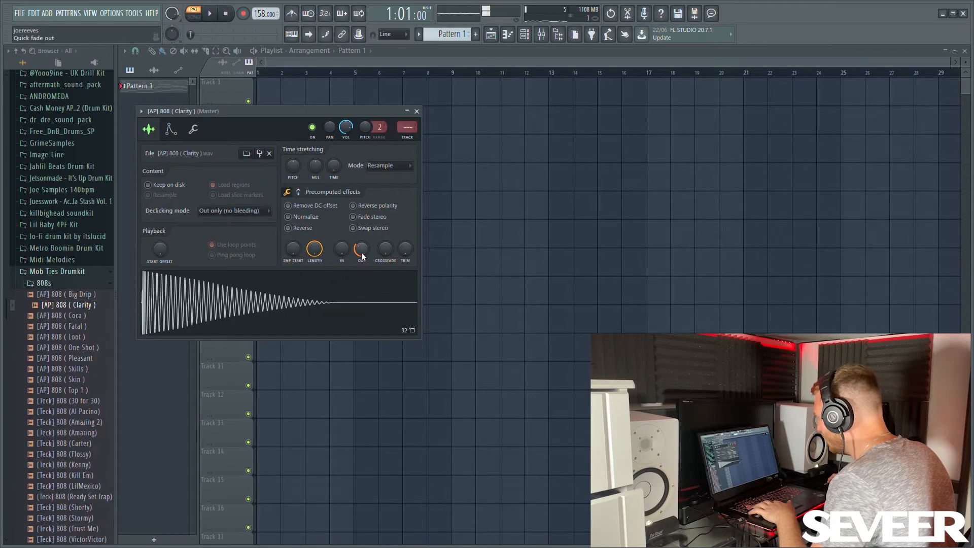
pyautogui.moveTo(363, 249); pyautogui.dragTo(363, 239)
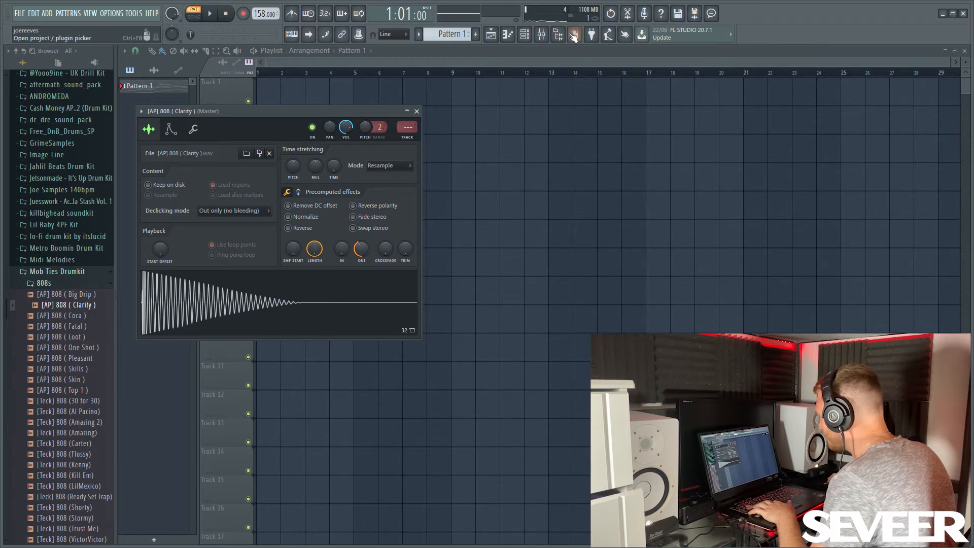
# Route the 808 to mixer track 5 and write bars 1 and 2 with two D5 and three F5 notes.
pyautogui.click(513, 37)
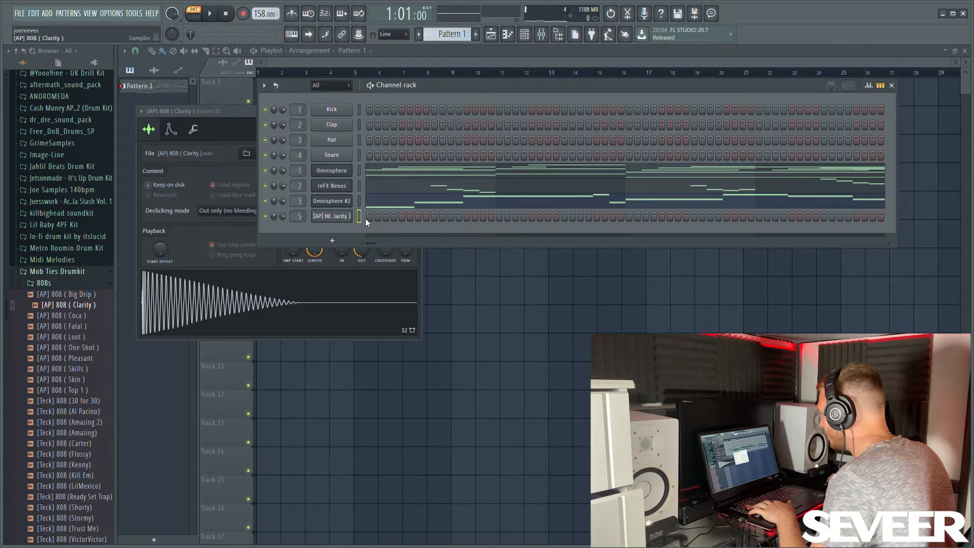
pyautogui.press('F7')
pyautogui.scroll(2, 322, 285)
pyautogui.press('space')
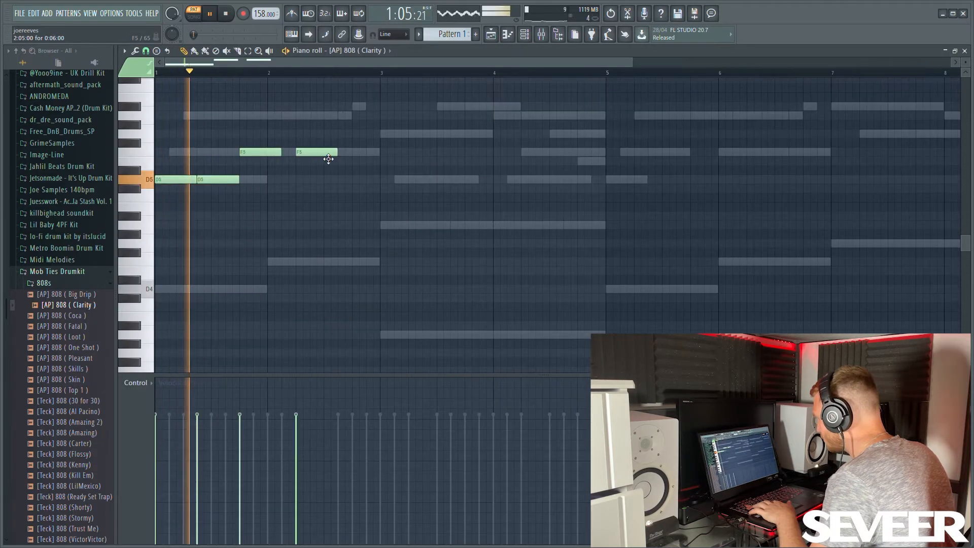
pyautogui.press('space')
# Place three back-to-back G5 notes from the start of bar 3 in the 808 line.
pyautogui.click(385, 142)
pyautogui.click(429, 142)
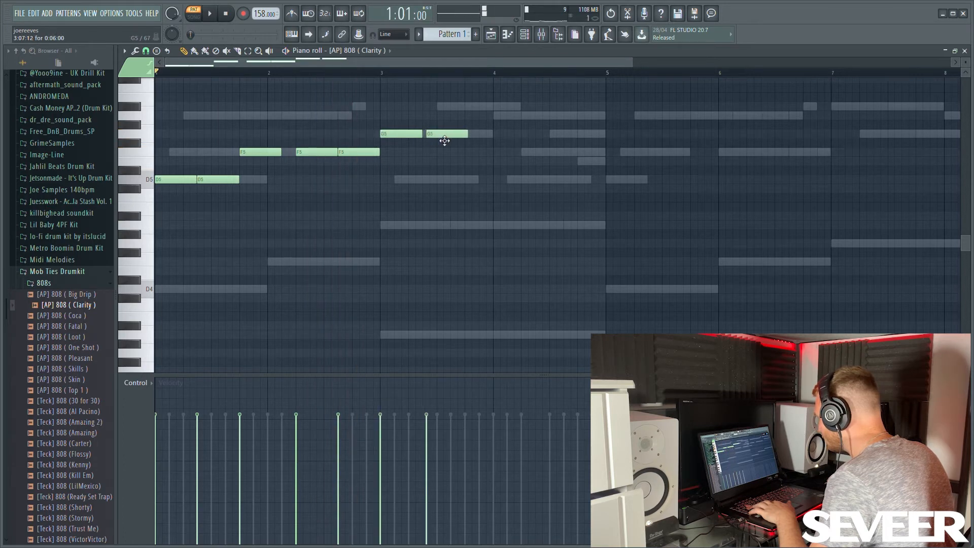
pyautogui.moveTo(444, 140); pyautogui.dragTo(444, 142)
pyautogui.click(471, 142)
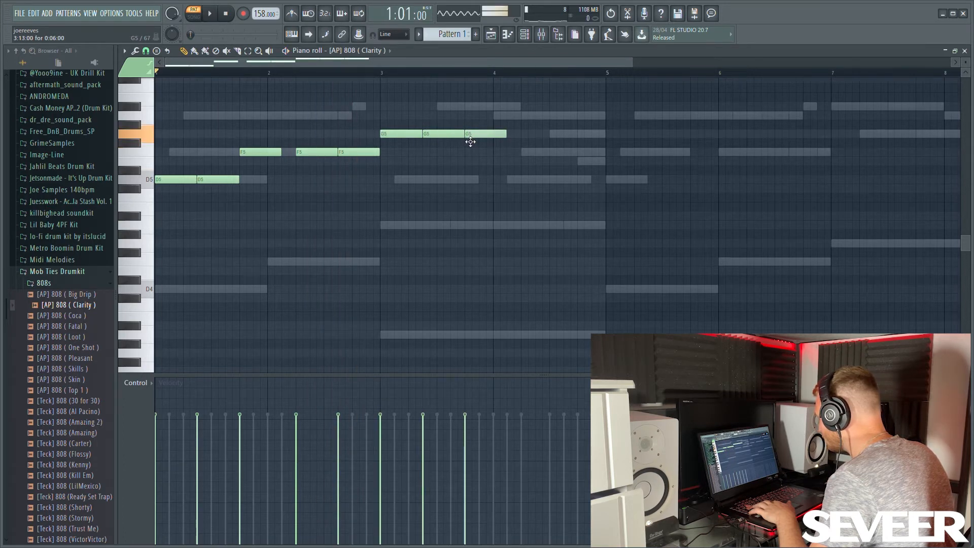
pyautogui.scroll(-3, 477, 211)
pyautogui.scroll(2, 490, 208)
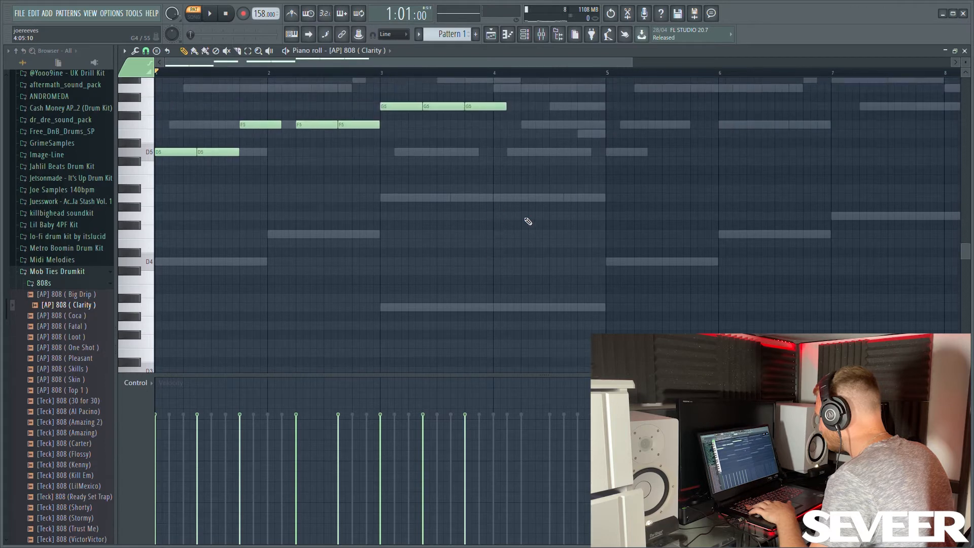
pyautogui.click(492, 309)
pyautogui.rightClick(512, 309)
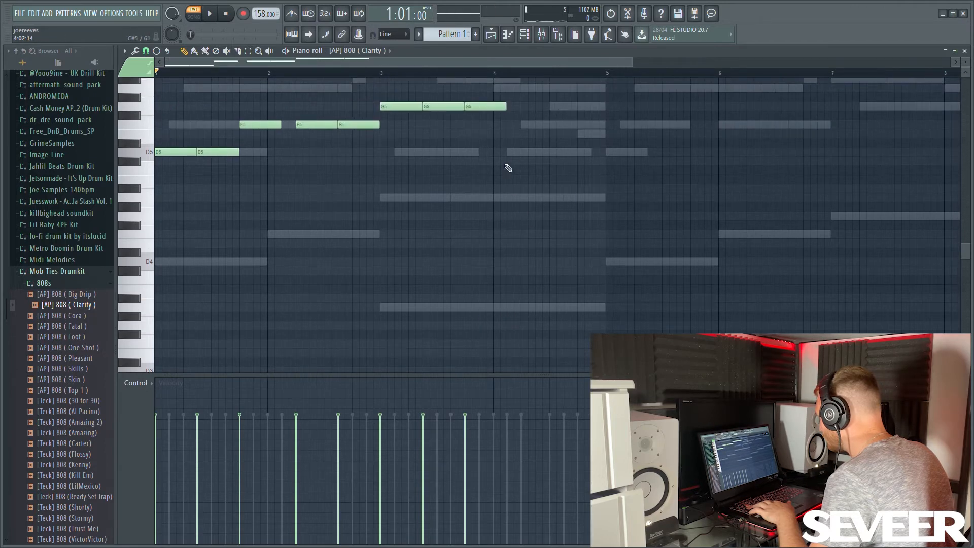
pyautogui.click(501, 152)
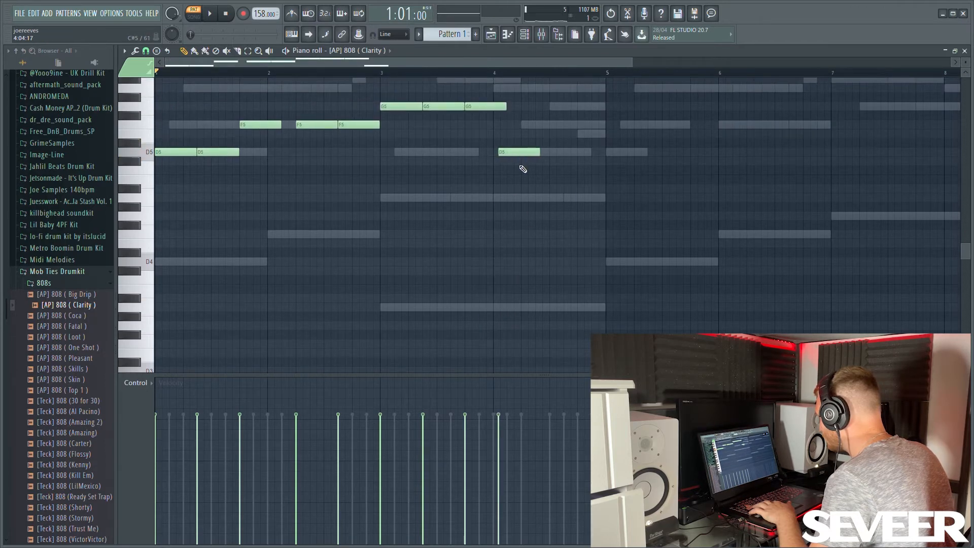
# Place an A4 note in bar 4, raise it an octave to A5 and add a second A5 right behind it.
pyautogui.click(519, 198)
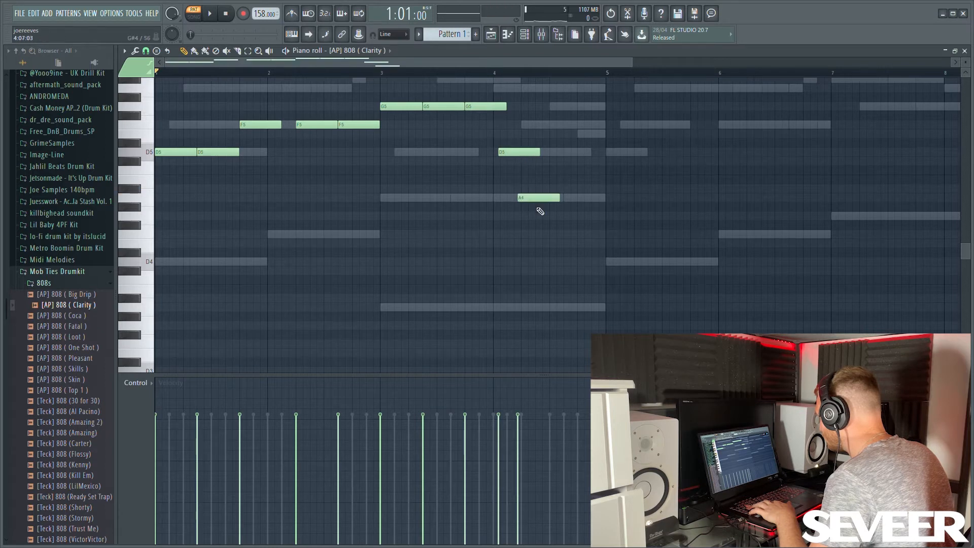
pyautogui.moveTo(528, 198); pyautogui.dragTo(528, 89)
pyautogui.press('space')
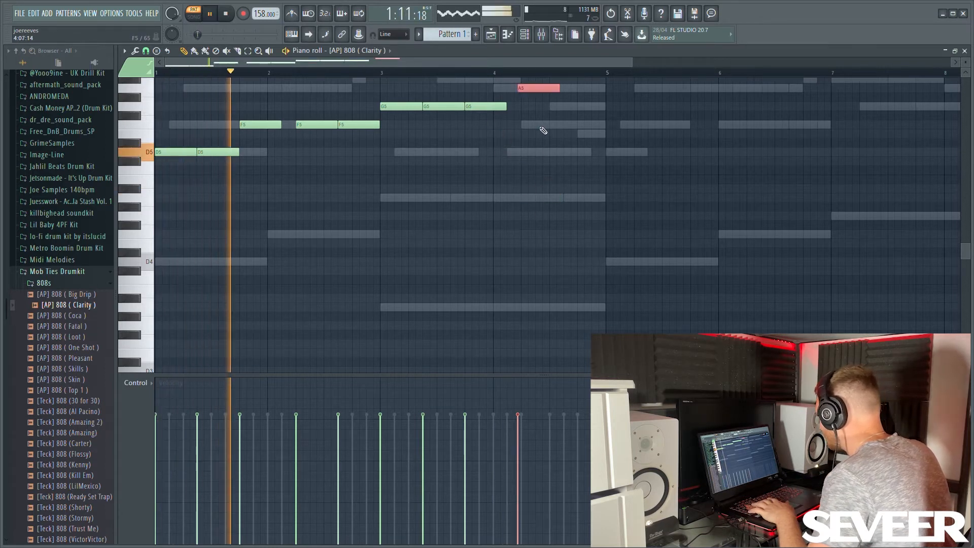
pyautogui.scroll(2, 541, 128)
pyautogui.moveTo(535, 144); pyautogui.dragTo(538, 145)
pyautogui.click(569, 146)
# Duplicate the four-bar 808 phrase into bars 5 to 8.
pyautogui.scroll(-2, 563, 152)
pyautogui.moveTo(464, 229); pyautogui.dragTo(163, 95)
pyautogui.hotkey('ctrl', 'b')
# Vary the F5 notes in bar 6 with short repeated hits, ending the bar on a short F6.
pyautogui.click(519, 181)
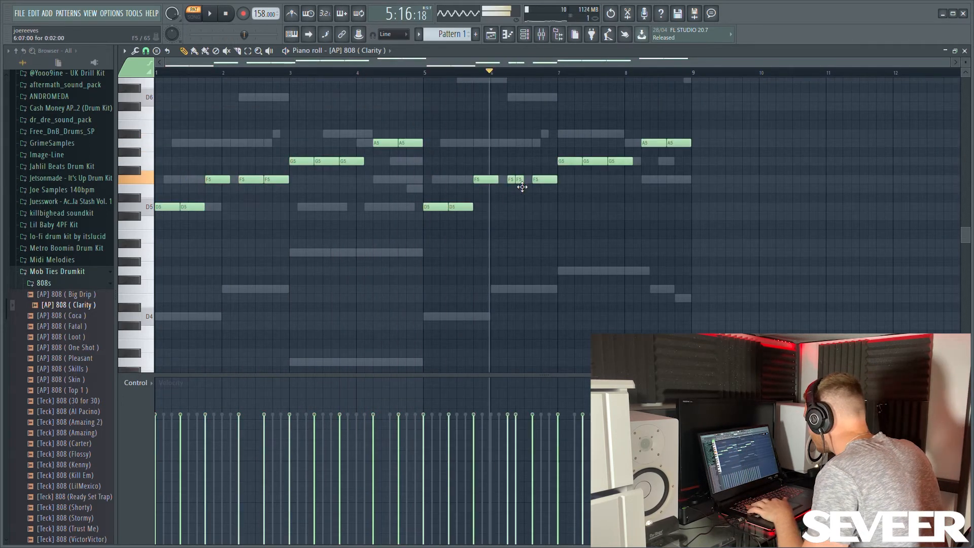
pyautogui.moveTo(556, 187); pyautogui.dragTo(547, 174)
pyautogui.press('space')
pyautogui.hotkey('ctrl', 'Up')
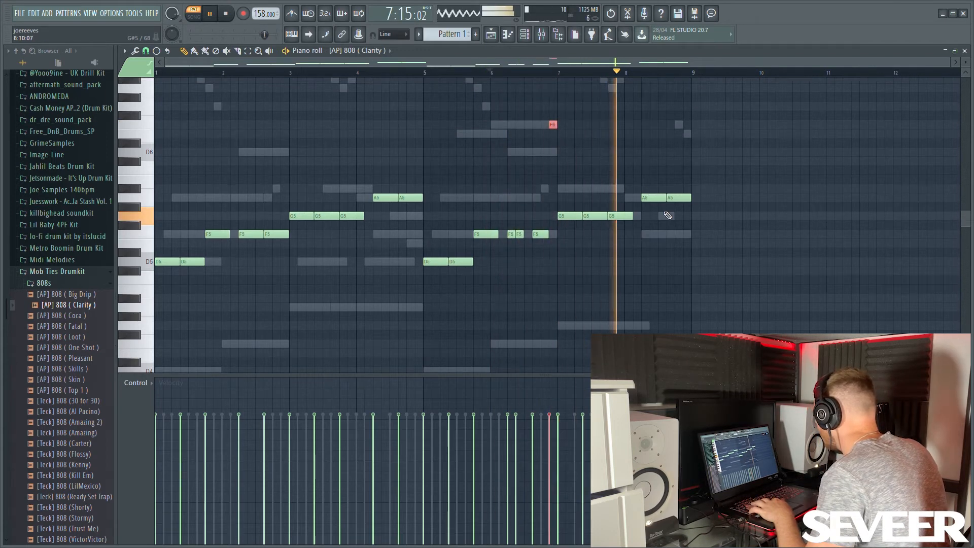
pyautogui.press('space')
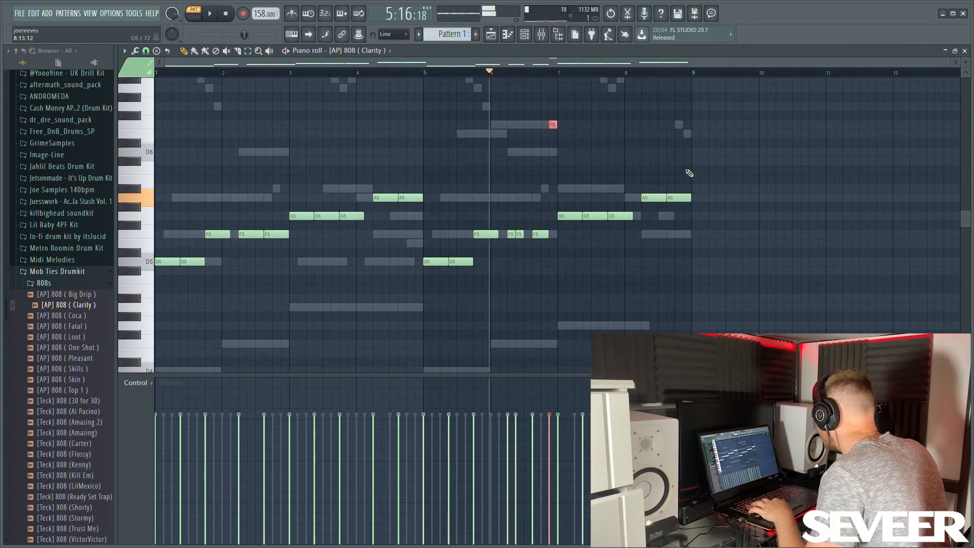
# Break the last A5 in bar 8 into three short A5 hits reaching the end of the bar.
pyautogui.moveTo(689, 198); pyautogui.dragTo(674, 198)
pyautogui.press('space')
pyautogui.click(678, 199)
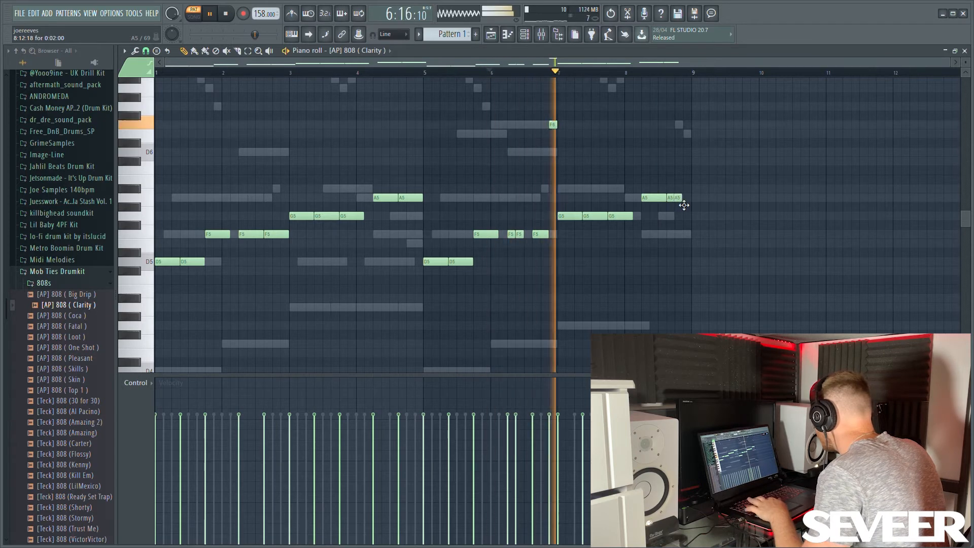
pyautogui.click(687, 199)
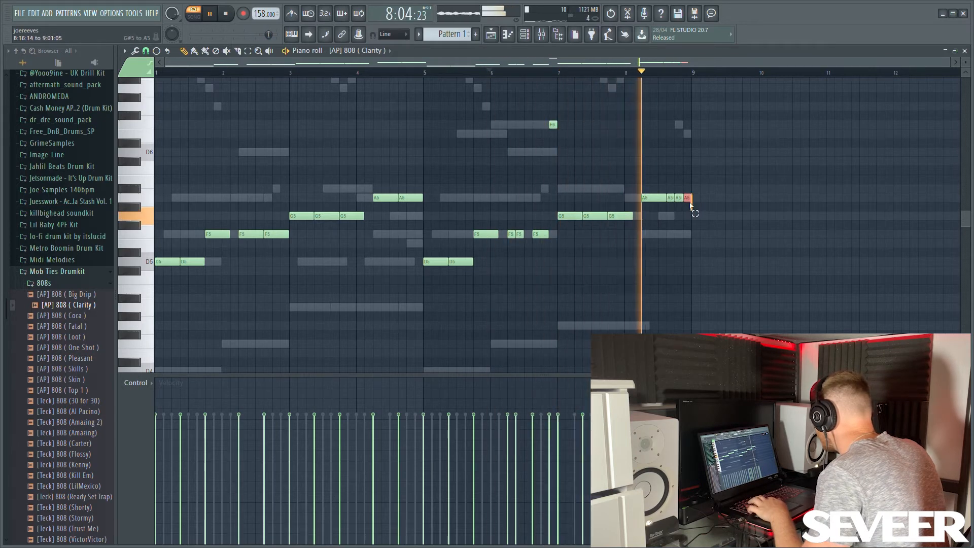
# Stop playback and check the [AP] 808 ( Clarity ) channel's settings.
pyautogui.press('space')
pyautogui.press('F6')
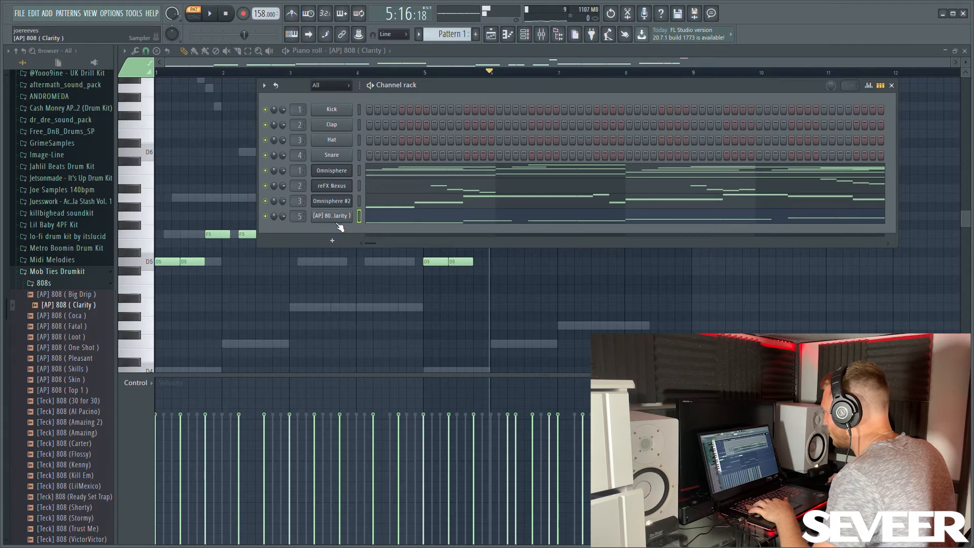
pyautogui.click(337, 222)
pyautogui.click(417, 112)
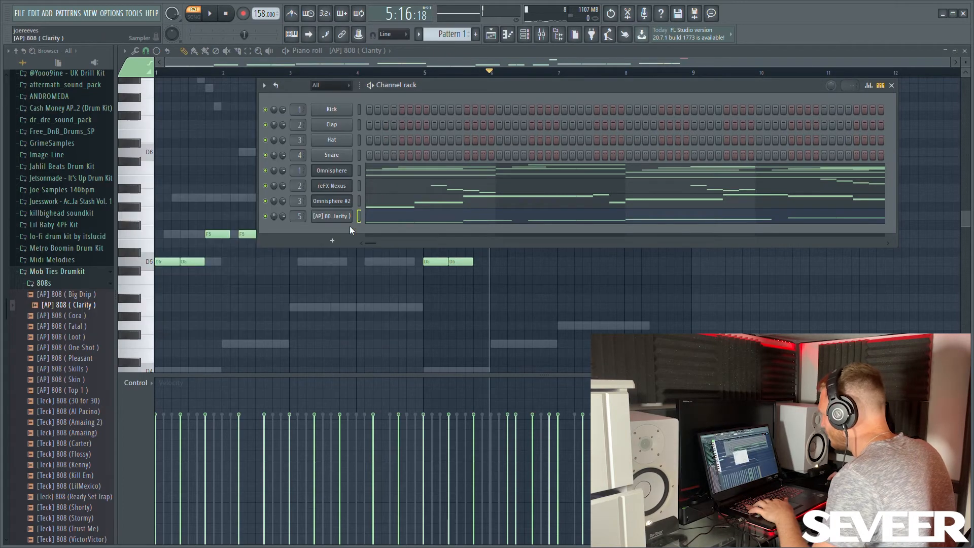
pyautogui.scroll(8, 51, 270)
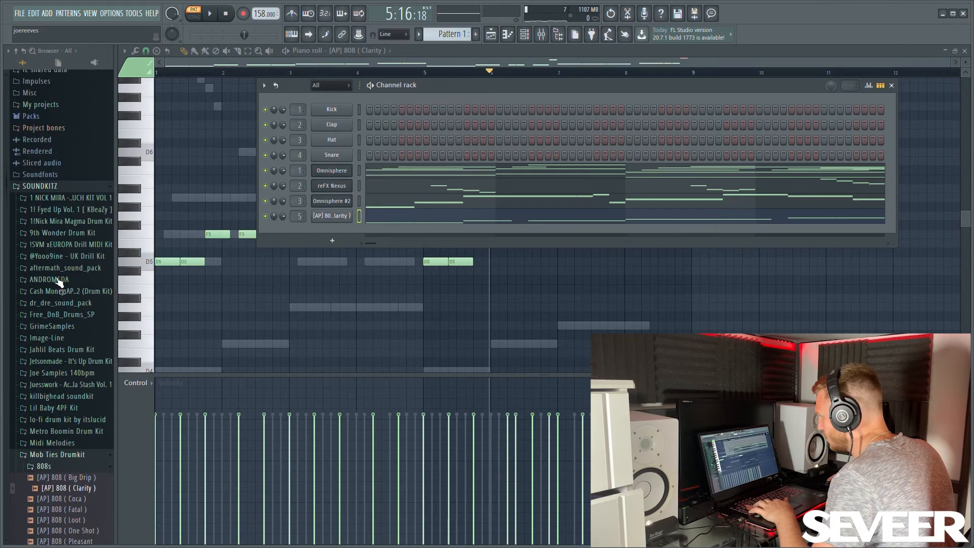
pyautogui.click(71, 218)
pyautogui.click(67, 265)
pyautogui.click(57, 360)
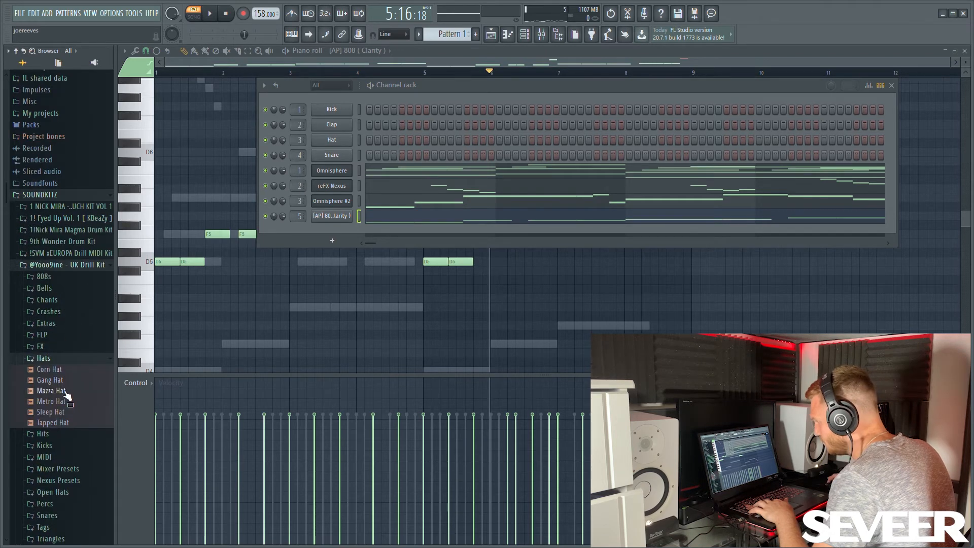
pyautogui.moveTo(327, 223); pyautogui.dragTo(326, 224)
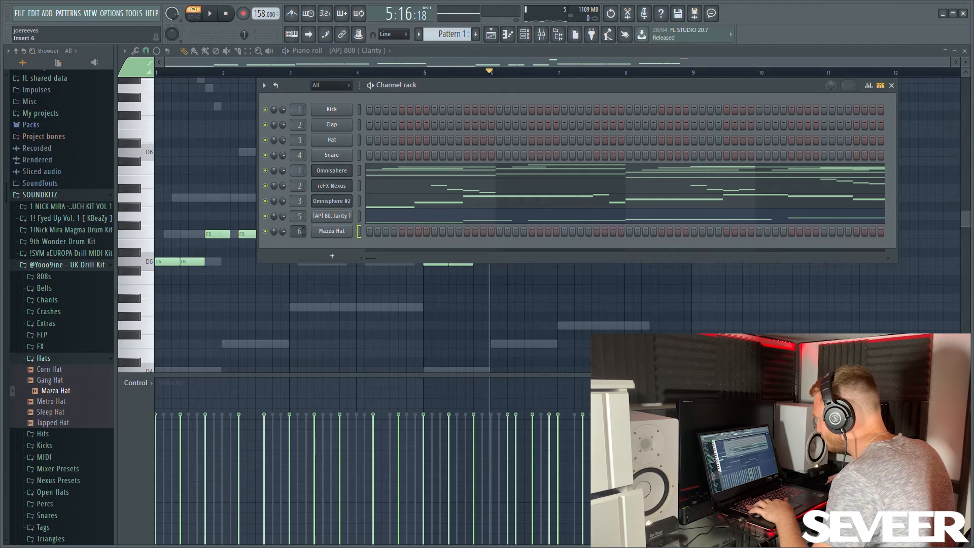
pyautogui.click(71, 355)
# Load the TRAP HAT 2 MIDI pattern from SEVEER HI HAT MIDIS into the Mazza Hat channel.
pyautogui.scroll(-5, 102, 218)
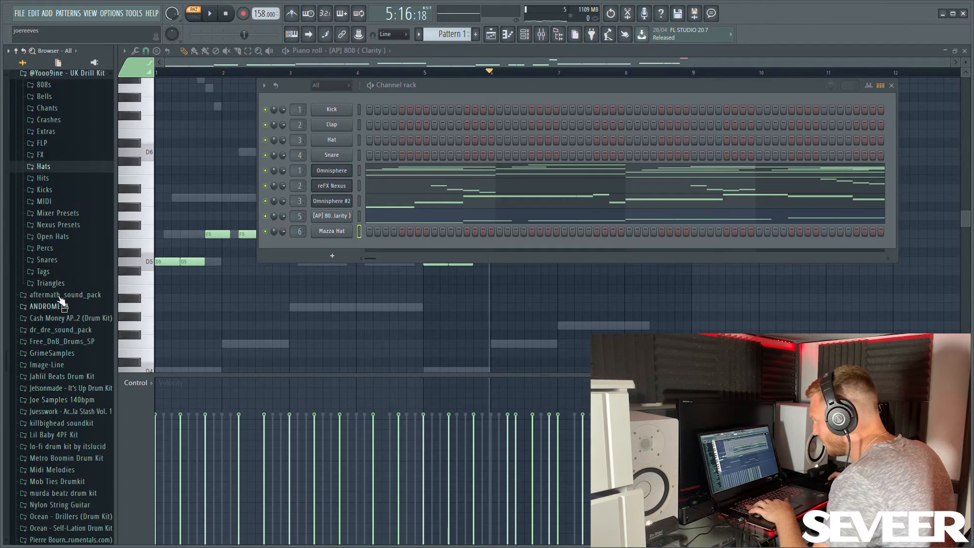
pyautogui.scroll(5, 67, 269)
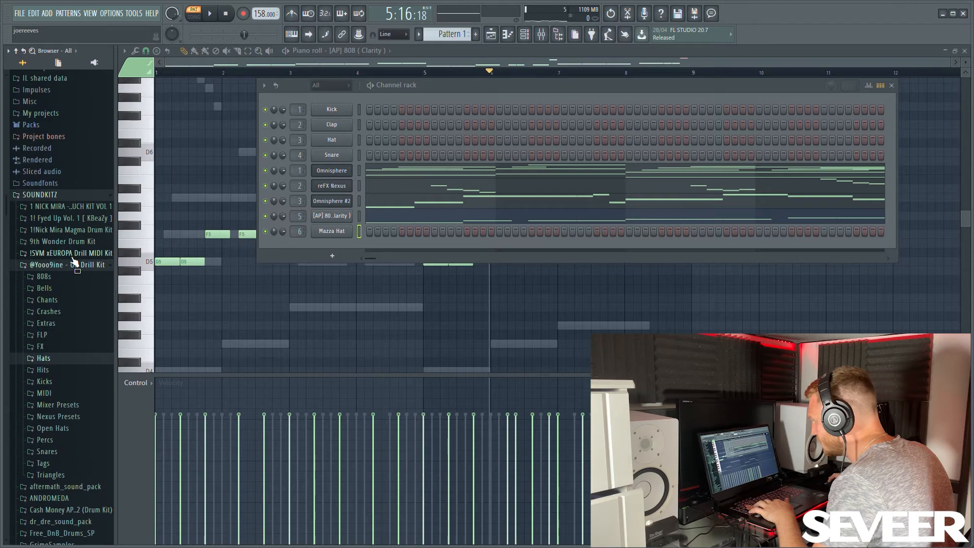
pyautogui.click(72, 255)
pyautogui.click(44, 265)
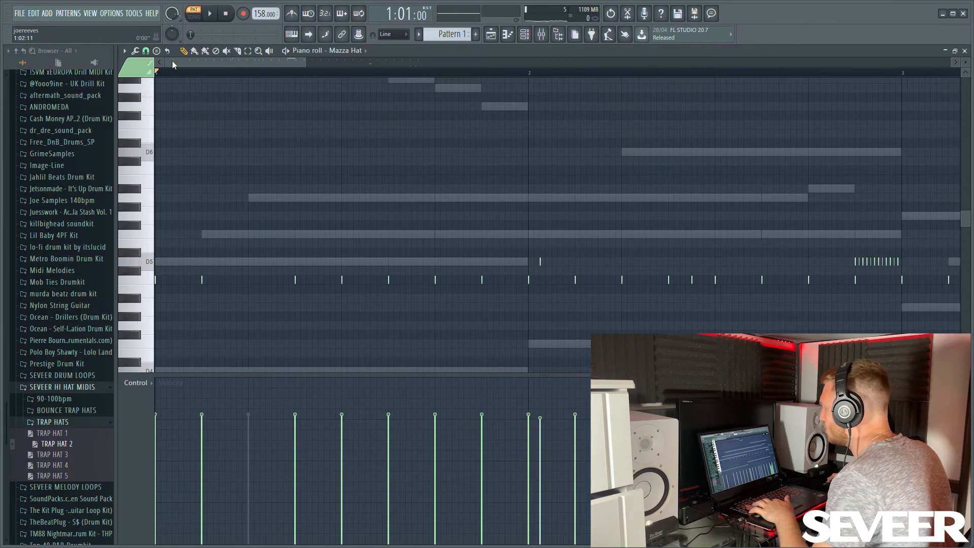
# Rework bar 1 of the hat pattern with a quick D5 roll and three spaced A4 hits, and play it.
pyautogui.scroll(-3, 328, 269)
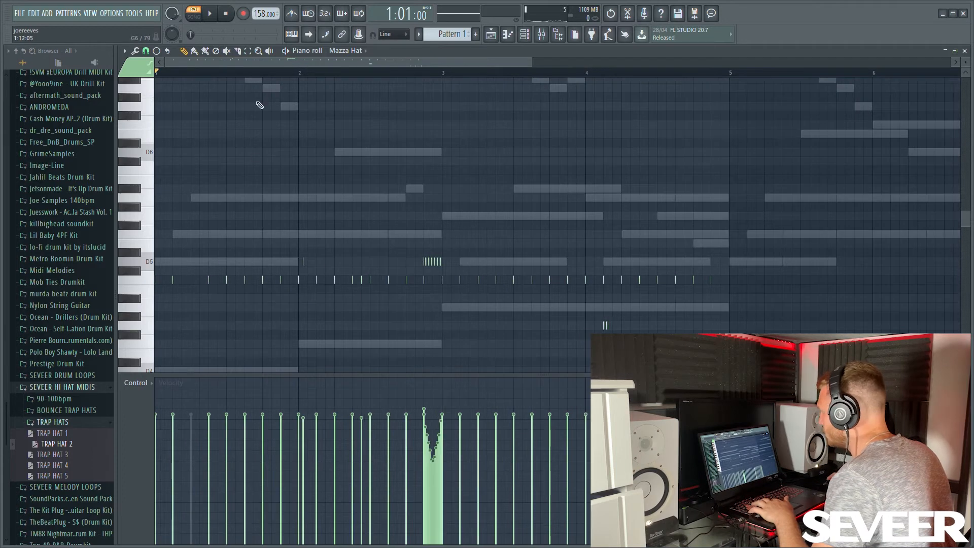
pyautogui.scroll(3, 265, 320)
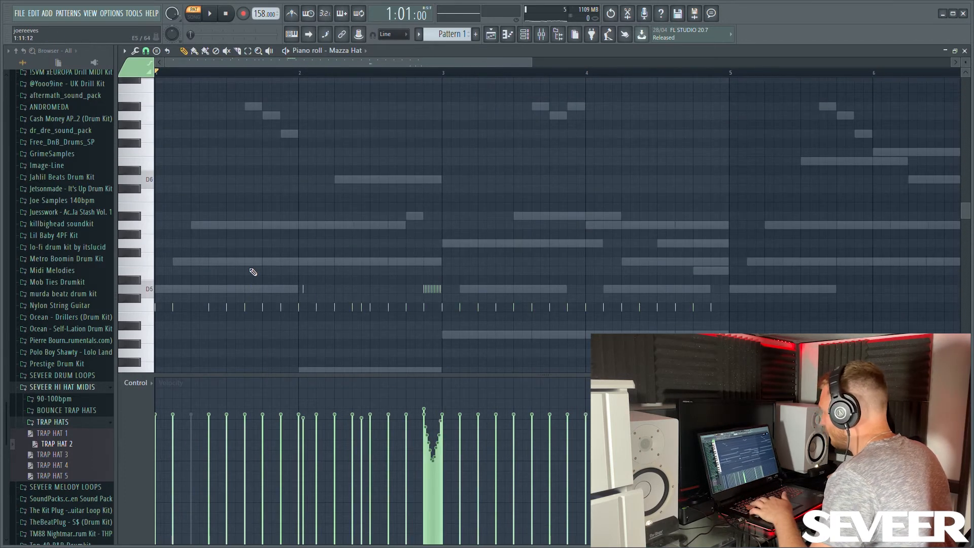
pyautogui.scroll(-6, 179, 239)
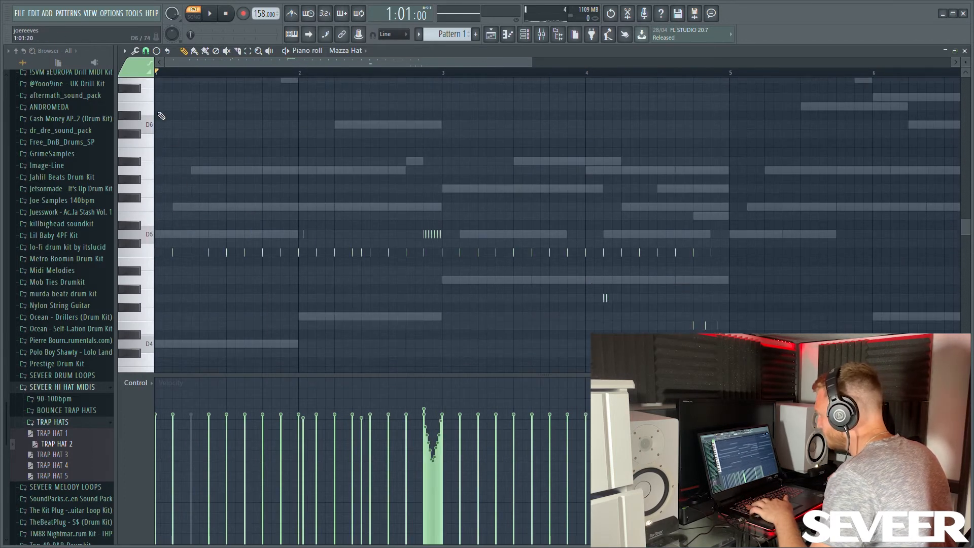
pyautogui.scroll(-2, 318, 256)
pyautogui.press('space')
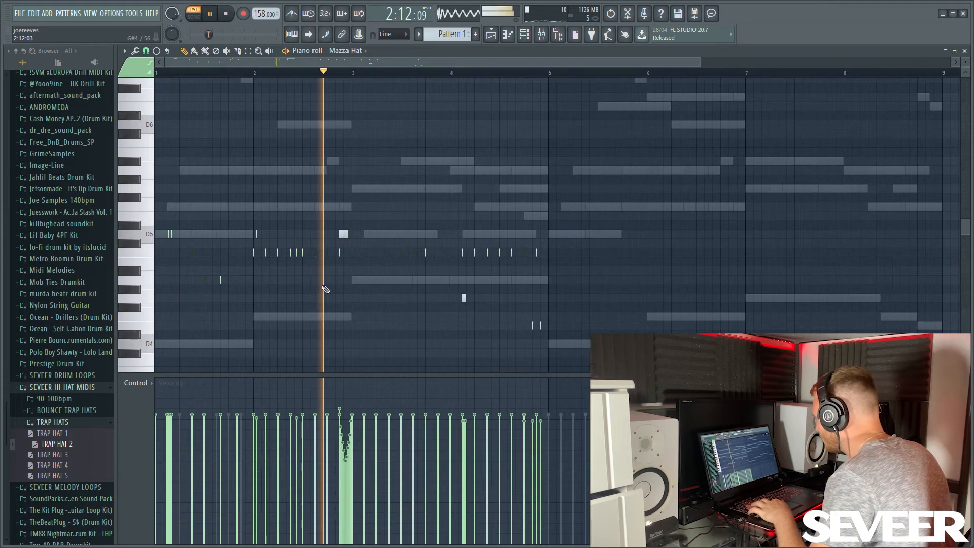
# Extend the hat pattern into bars 5 to 8, with G4 rolls in bars 3 and 7 and E4 hits closing bar 8.
pyautogui.scroll(-1, 416, 256)
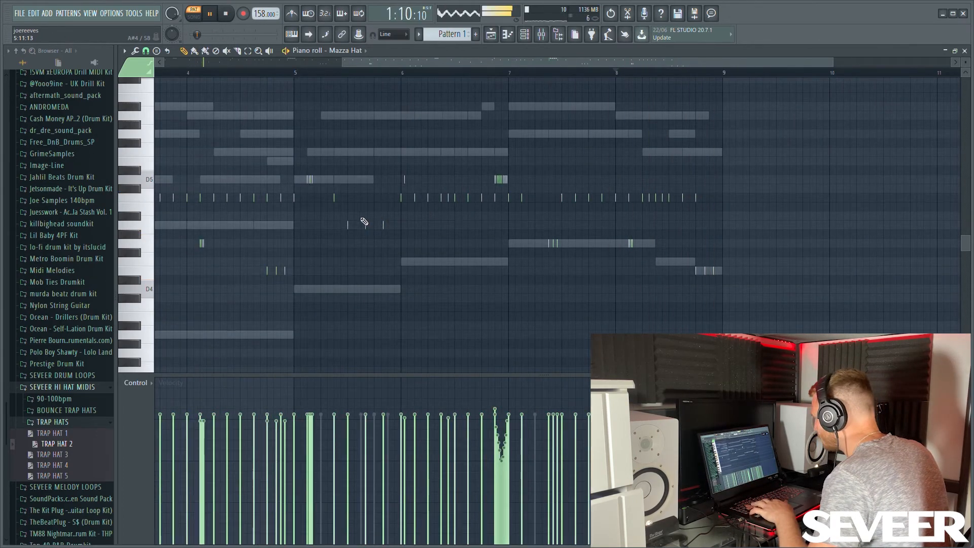
pyautogui.scroll(-3, 364, 222)
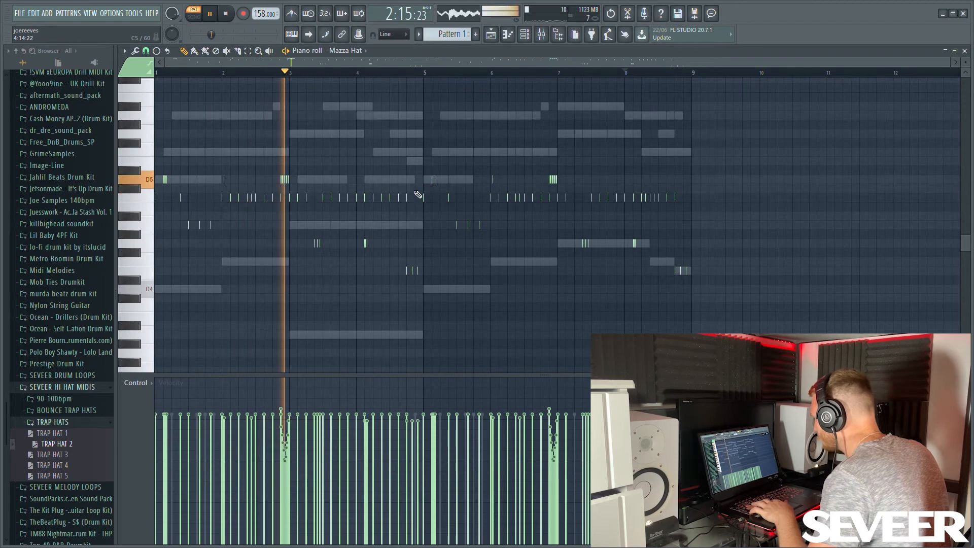
pyautogui.press('space')
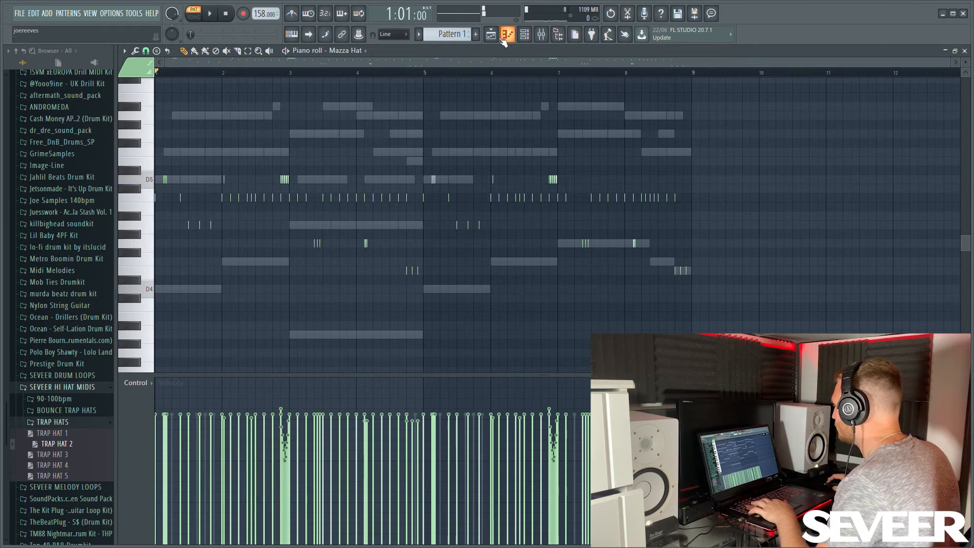
# Add MB Perc (7) from the Metro Boomin Drum Kit and place it on step 9 of bars 1 to 4.
pyautogui.scroll(7, 63, 266)
pyautogui.scroll(-7, 81, 274)
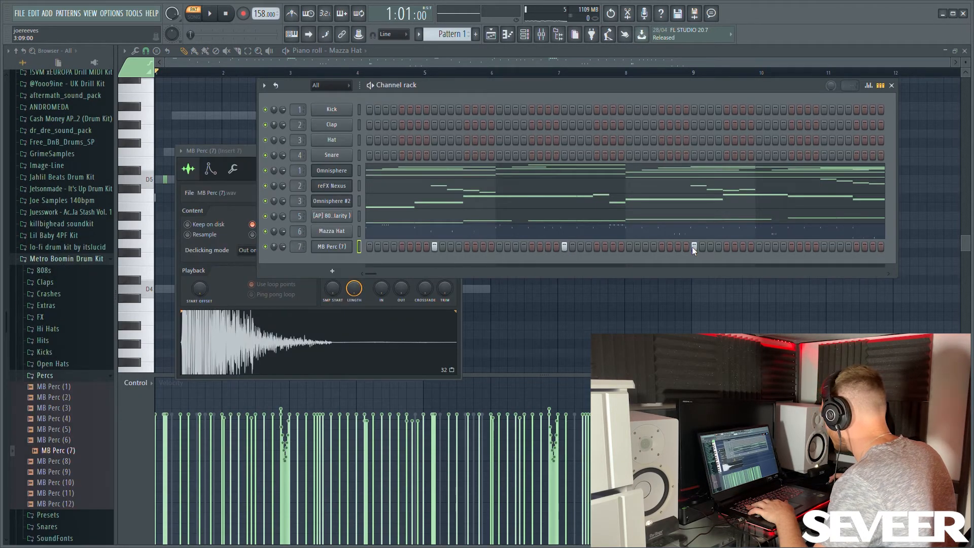
pyautogui.click(823, 246)
pyautogui.press('space')
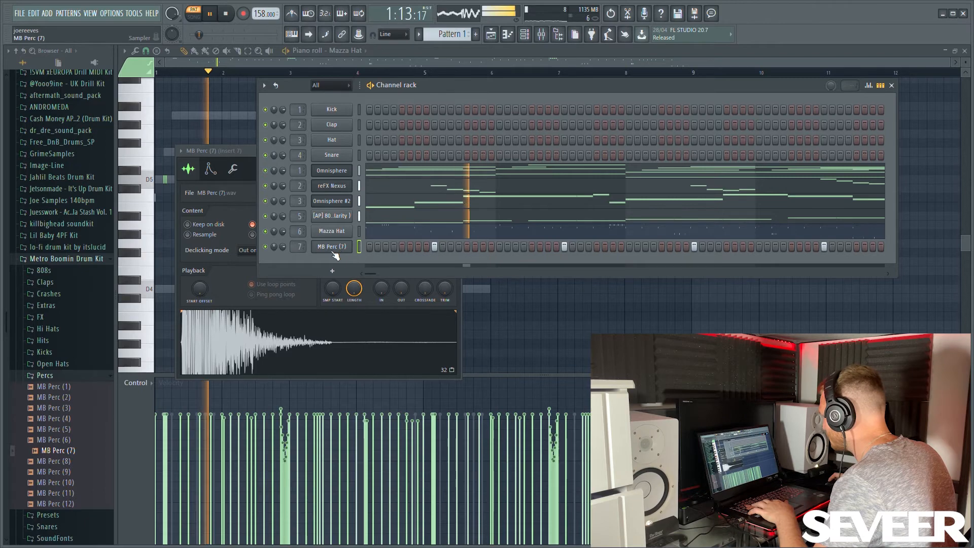
# Raise the MB Perc (7) velocities and copy the hits into bars 5 to 8, with an extra hit at the end of bar 8.
pyautogui.press('F7')
pyautogui.moveTo(347, 395); pyautogui.dragTo(185, 392)
pyautogui.moveTo(449, 216)
pyautogui.mouseDown()
pyautogui.moveTo(169, 198)
pyautogui.moveTo(461, 204)
pyautogui.mouseUp()
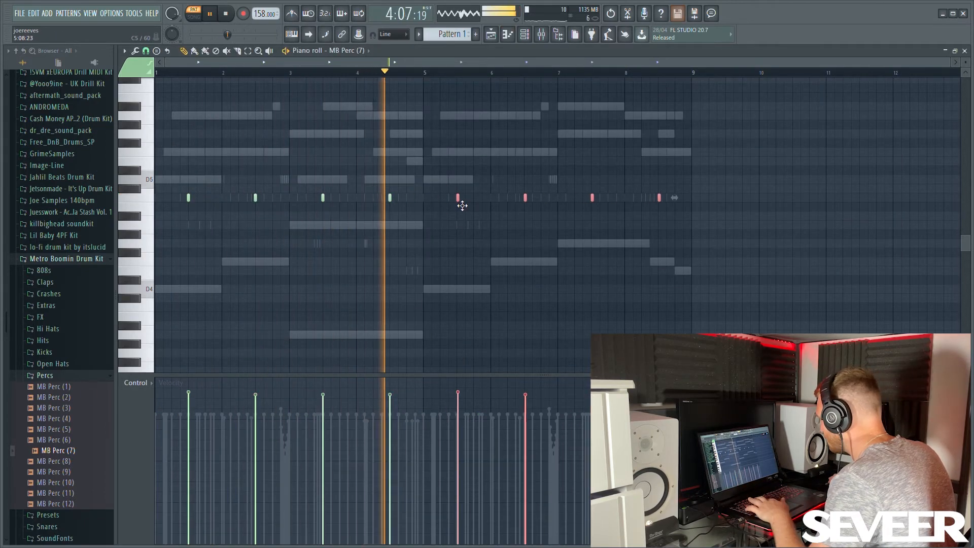
pyautogui.hotkey('ctrl', 'd')
pyautogui.click(684, 198)
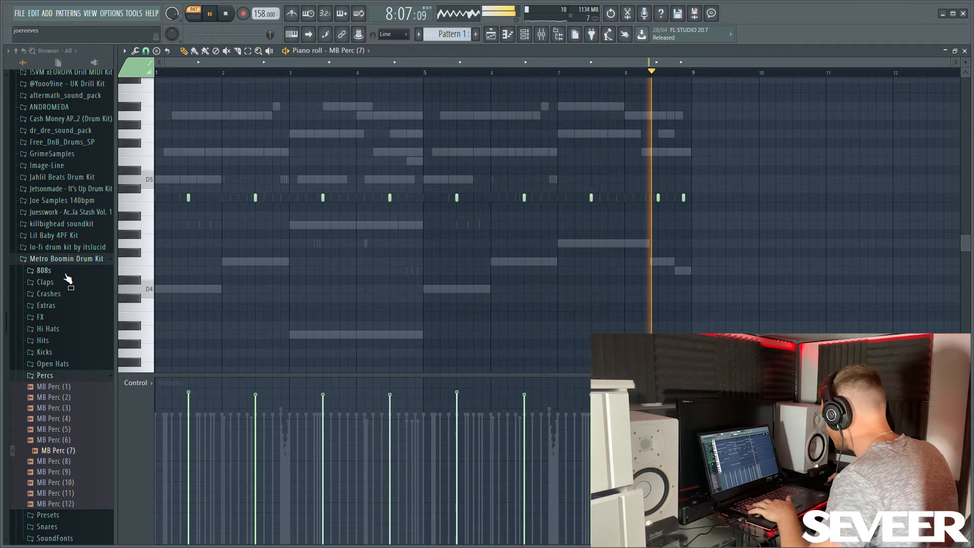
# Add [AP] Snare ( Best ) from the Mob Ties Drumkit as a channel and route it to mixer track 8.
pyautogui.press('space')
pyautogui.scroll(10, 64, 364)
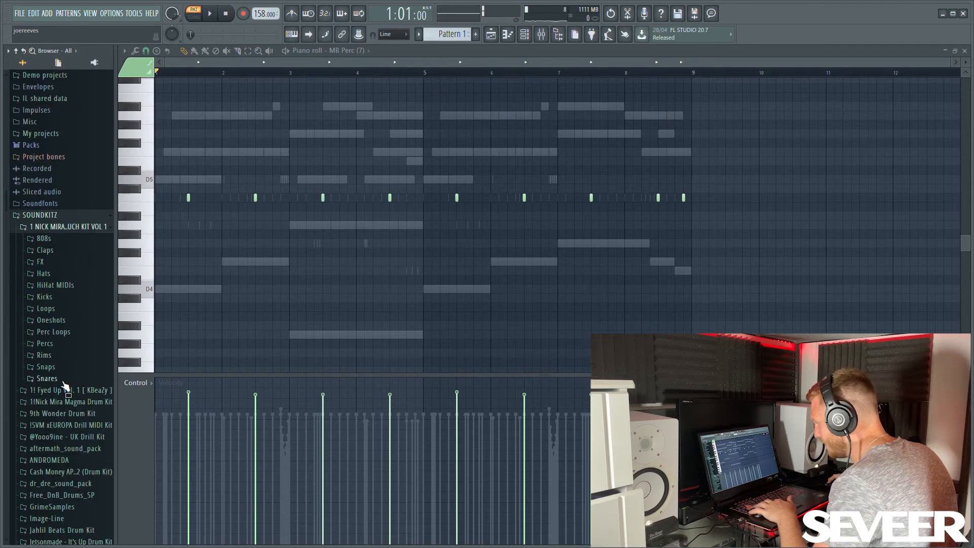
pyautogui.click(61, 217)
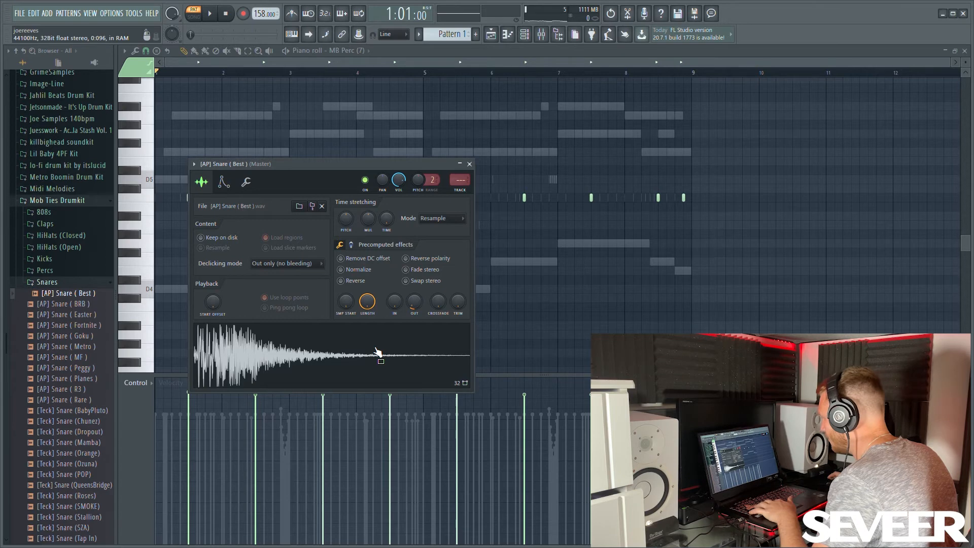
pyautogui.click(525, 34)
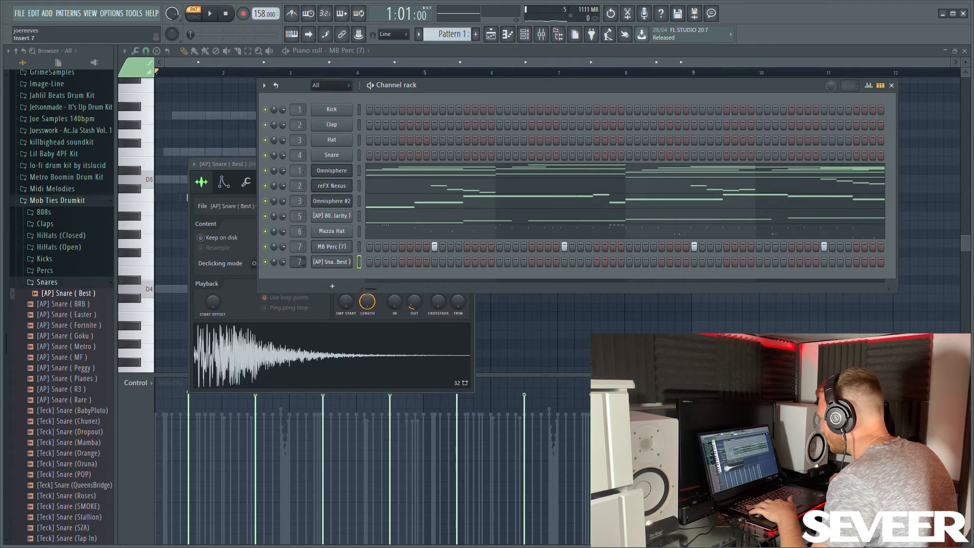
# Place snare hits on step 9 of bar 1, steps 3 and 9 of bar 2, step 15 of bar 3 and step 3 of bar 4.
pyautogui.click(434, 262)
pyautogui.click(515, 262)
pyautogui.click(564, 262)
pyautogui.click(742, 261)
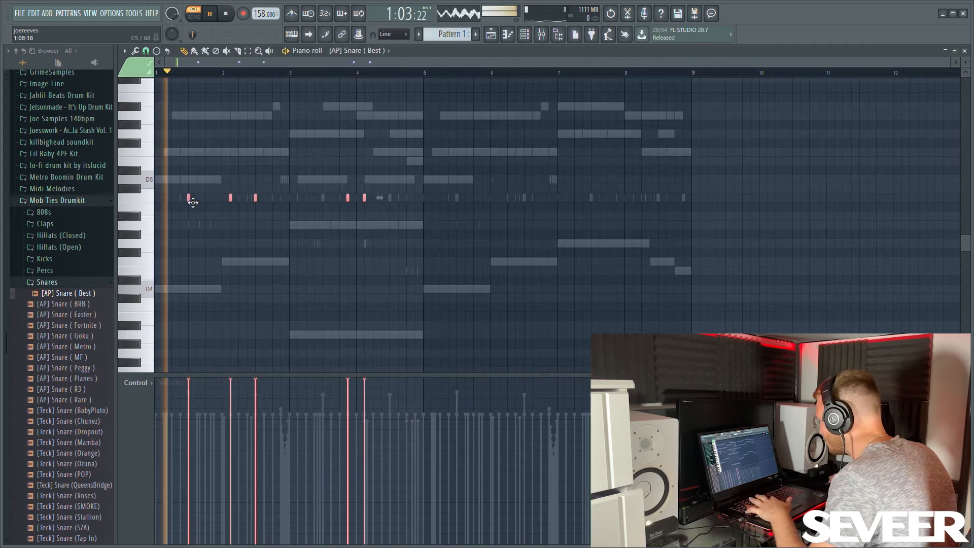
# Duplicate the four-bar snare pattern into bars 5 to 8 and end bar 8 with two A#4 hits.
pyautogui.hotkey('ctrl', 'b')
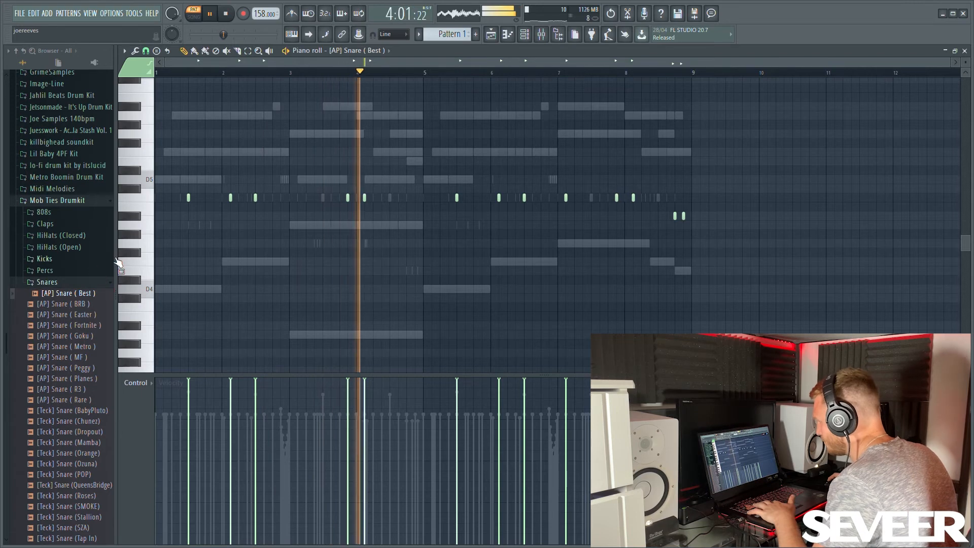
# Add kick [ sharp ] from the 1! Fyed Up Vol. 1 kit as a channel and route it to mixer track 9.
pyautogui.click(106, 282)
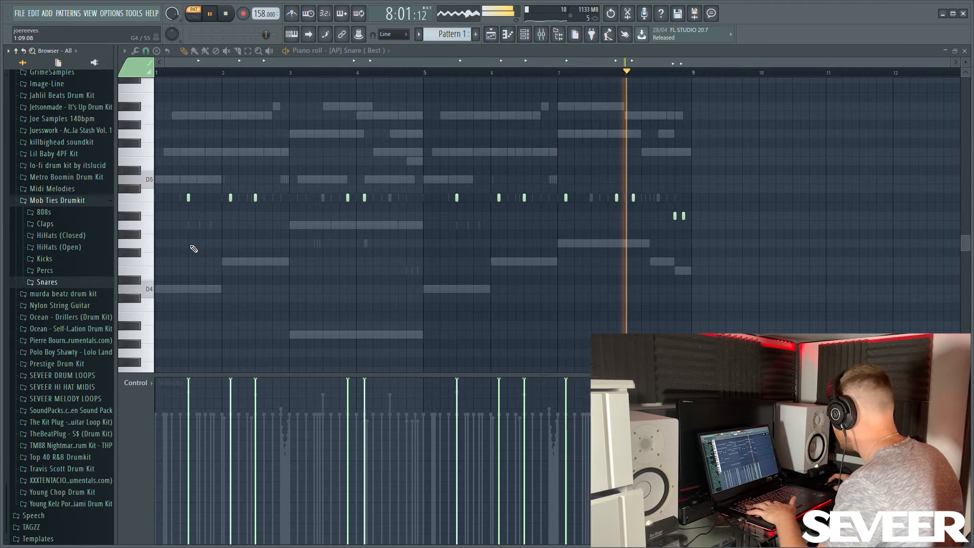
pyautogui.click(70, 151)
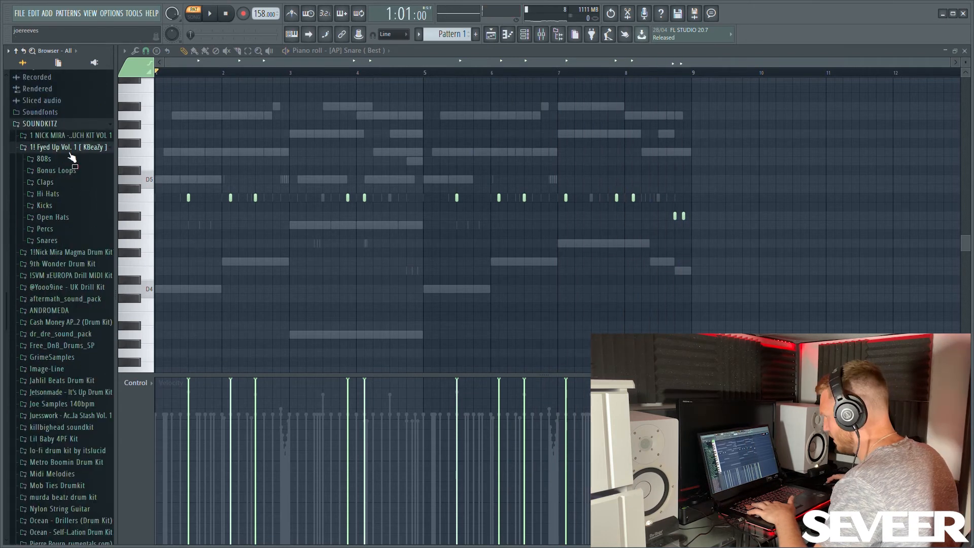
pyautogui.click(55, 205)
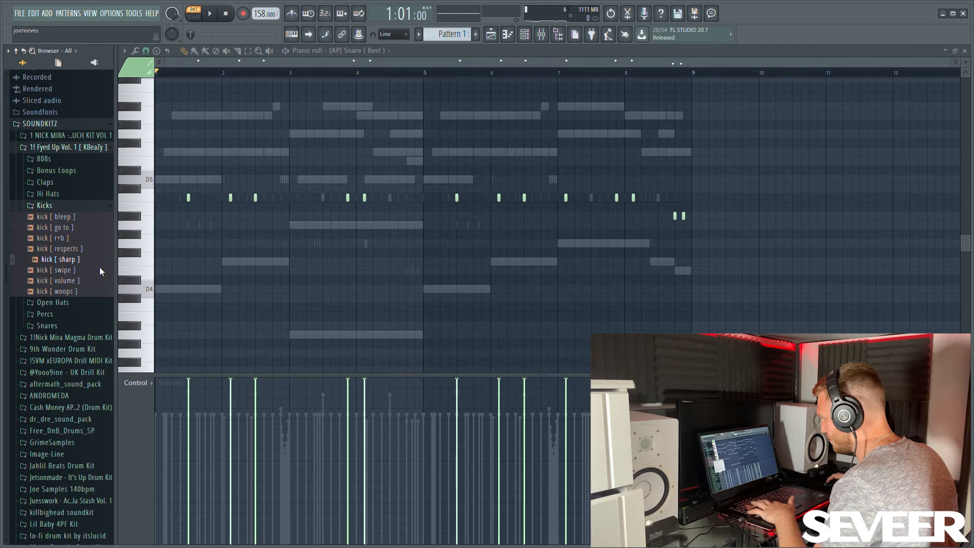
pyautogui.click(99, 271)
pyautogui.click(526, 37)
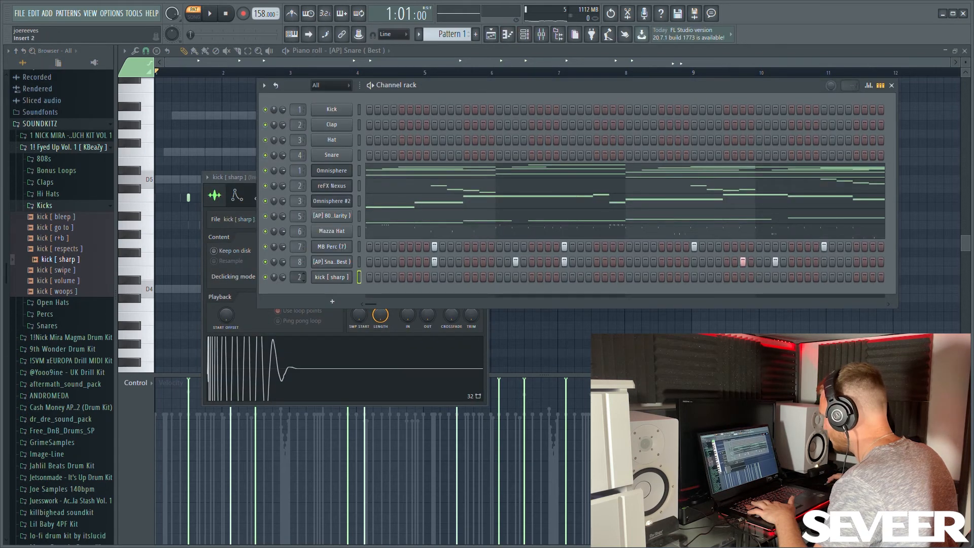
# Check the cut group values of the [AP] 808 ( Clarity ) channel.
pyautogui.click(341, 215)
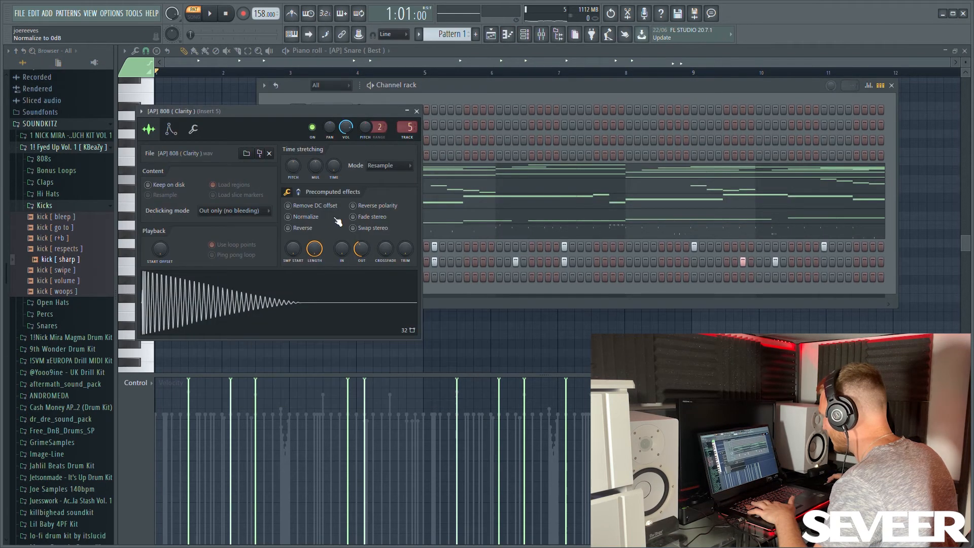
pyautogui.click(193, 130)
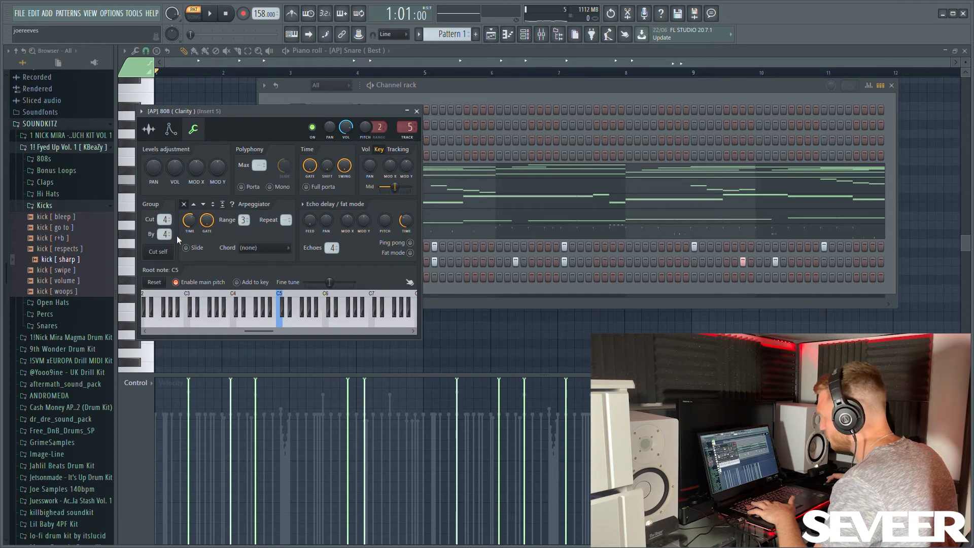
pyautogui.click(415, 112)
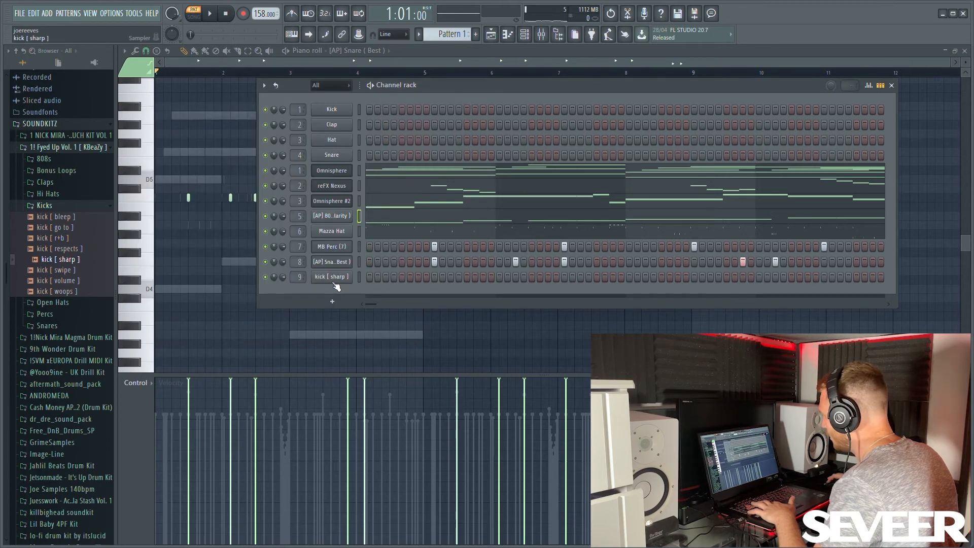
# Set the kick [ sharp ] channel's group values to Cut 6 and By 7.
pyautogui.click(332, 277)
pyautogui.click(259, 197)
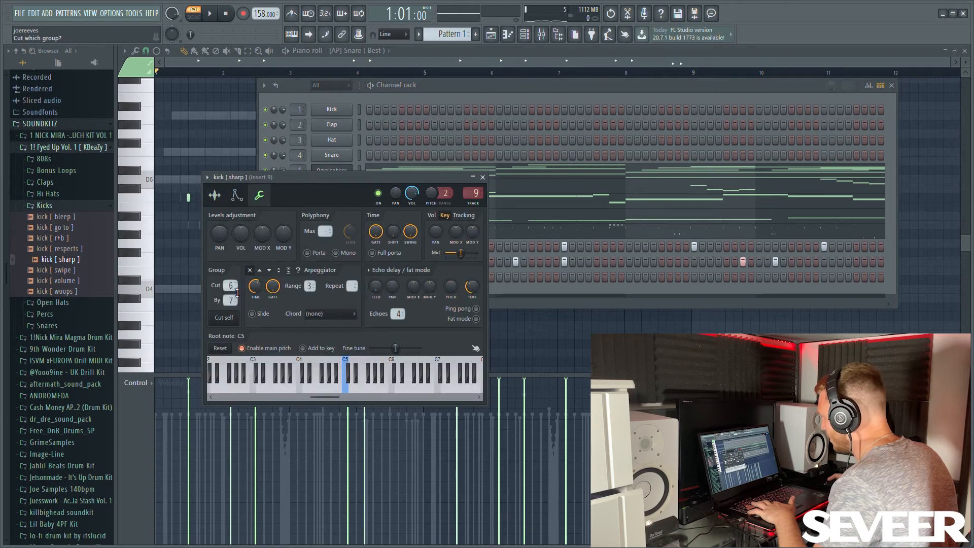
pyautogui.click(482, 177)
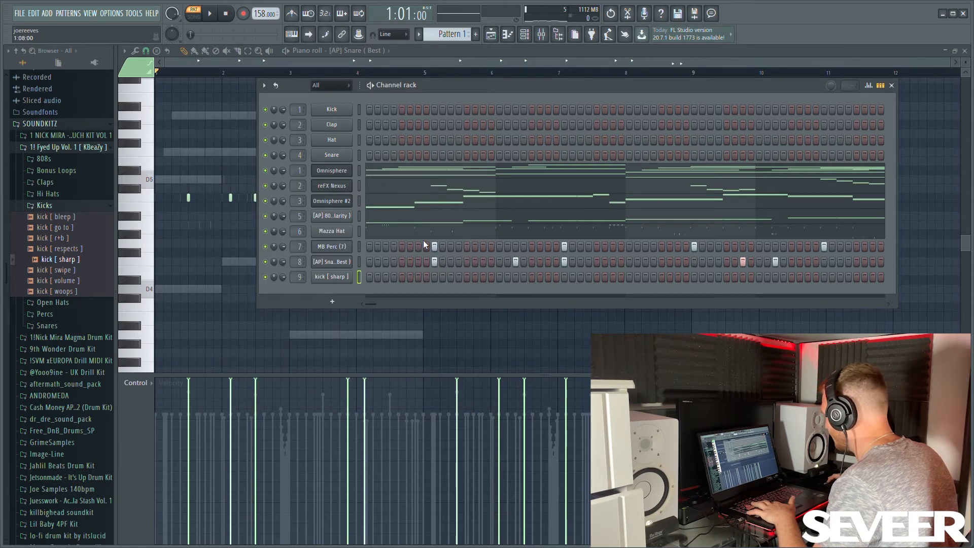
# Place kick hits on steps 1, 7 and 13 of bar 1 and steps 5 and 11 of bar 2, with playback running.
pyautogui.click(370, 277)
pyautogui.click(418, 277)
pyautogui.press('space')
pyautogui.click(466, 277)
pyautogui.click(532, 277)
pyautogui.click(581, 277)
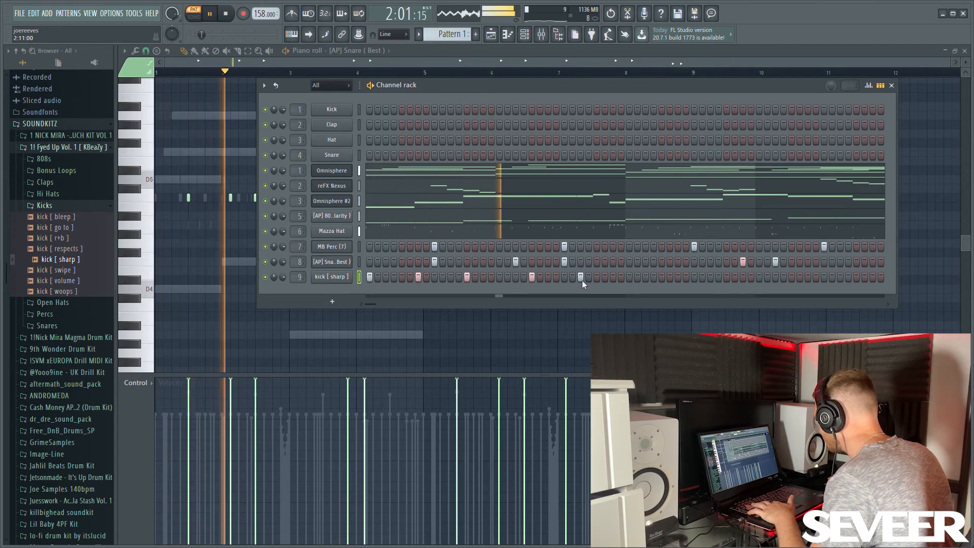
# Repeat the kick rhythm on steps 1, 7 and 13 of bar 3 and steps 5 and 11 of bar 4.
pyautogui.click(629, 277)
pyautogui.click(678, 277)
pyautogui.click(726, 277)
pyautogui.click(792, 277)
pyautogui.click(840, 278)
# Duplicate the four-bar kick pattern into bars 5 to 8 in the piano roll.
pyautogui.rightClick(335, 279)
pyautogui.click(355, 284)
pyautogui.hotkey('ctrl', 'a')
pyautogui.hotkey('ctrl', 'b')
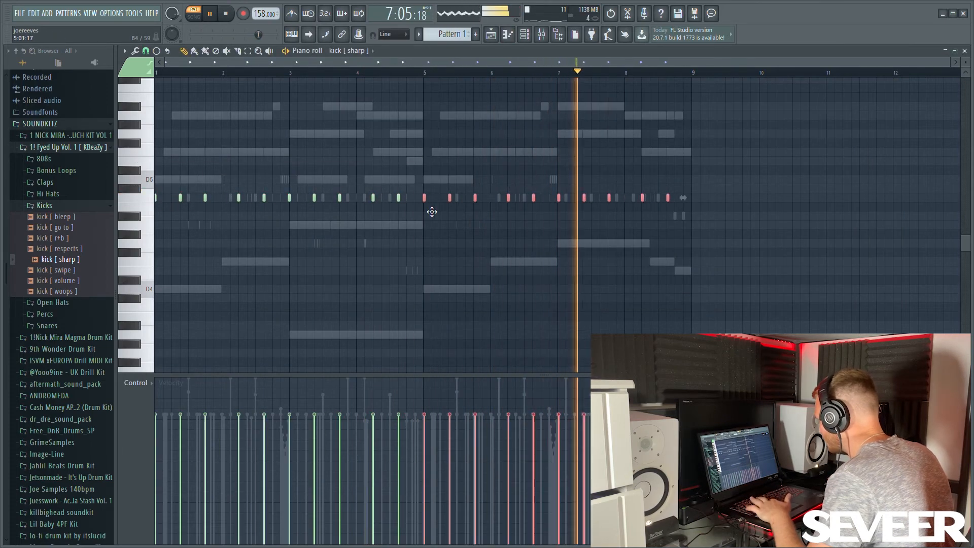
# Raise the last two 808 notes in bar 8 to A6 and lengthen them to fill the bar's final two beats.
pyautogui.scroll(2, 659, 243)
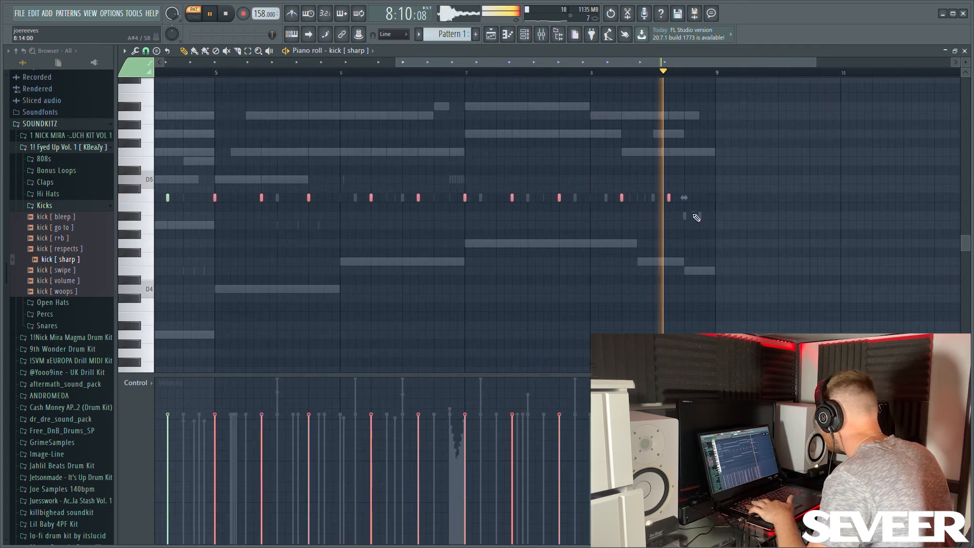
pyautogui.press('space')
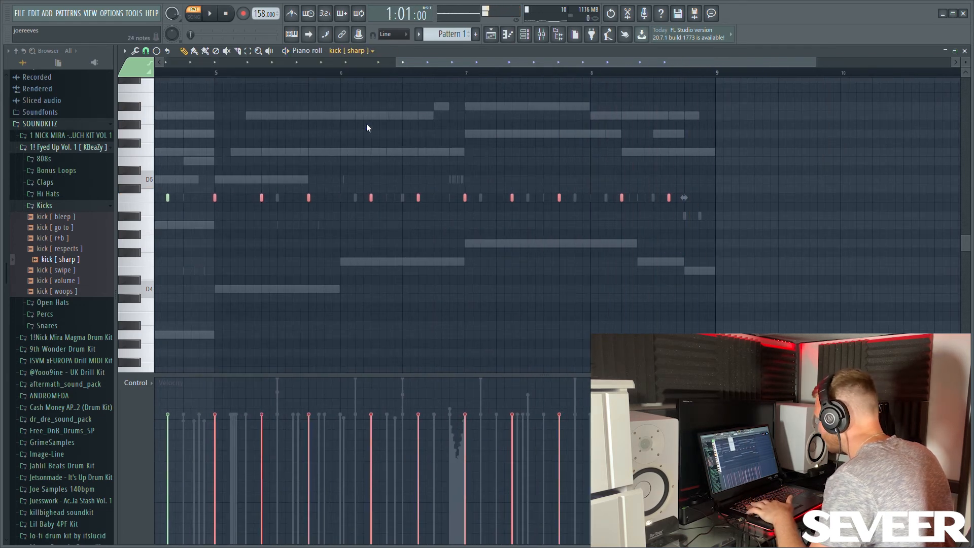
pyautogui.click(368, 122)
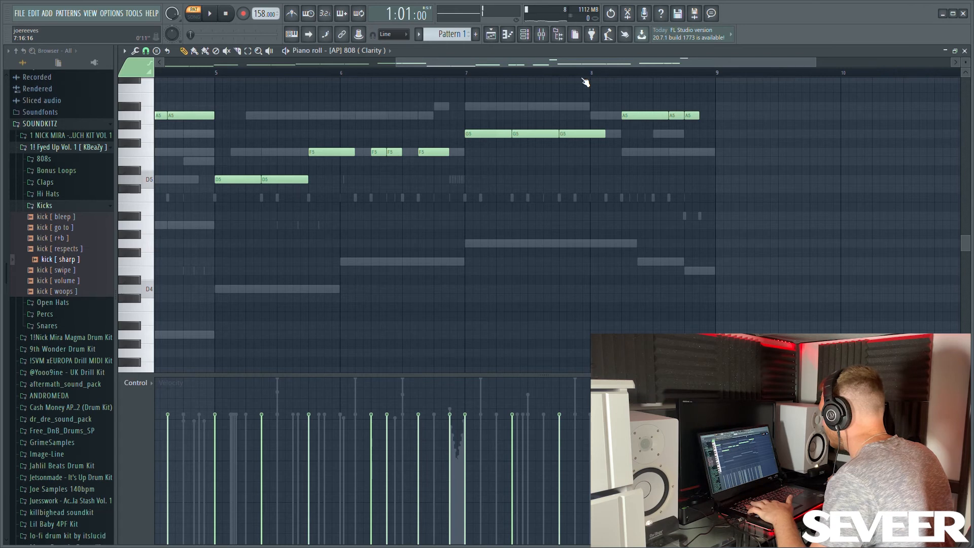
pyautogui.scroll(3, 632, 158)
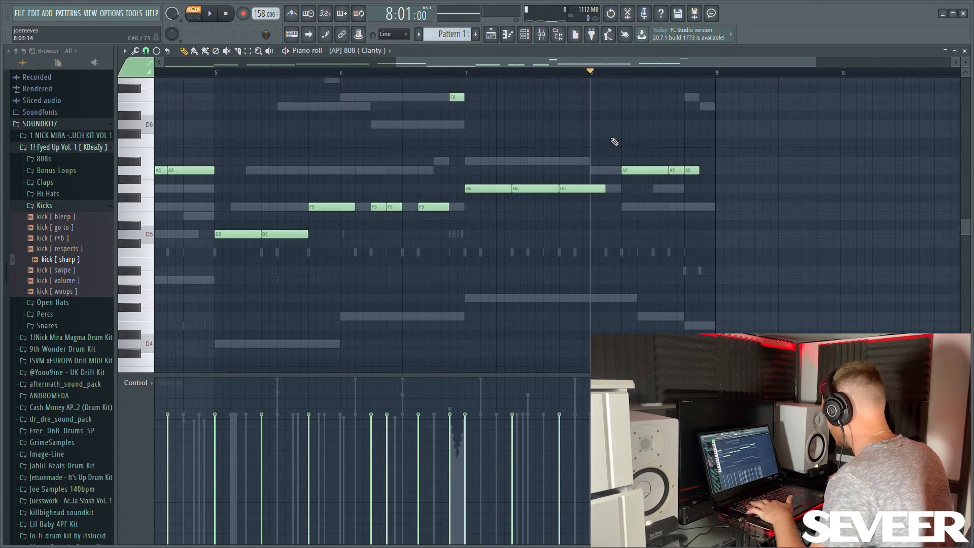
pyautogui.press('space')
pyautogui.press('space')
pyautogui.moveTo(681, 171); pyautogui.dragTo(687, 125)
pyautogui.scroll(3, 683, 132)
pyautogui.press('space')
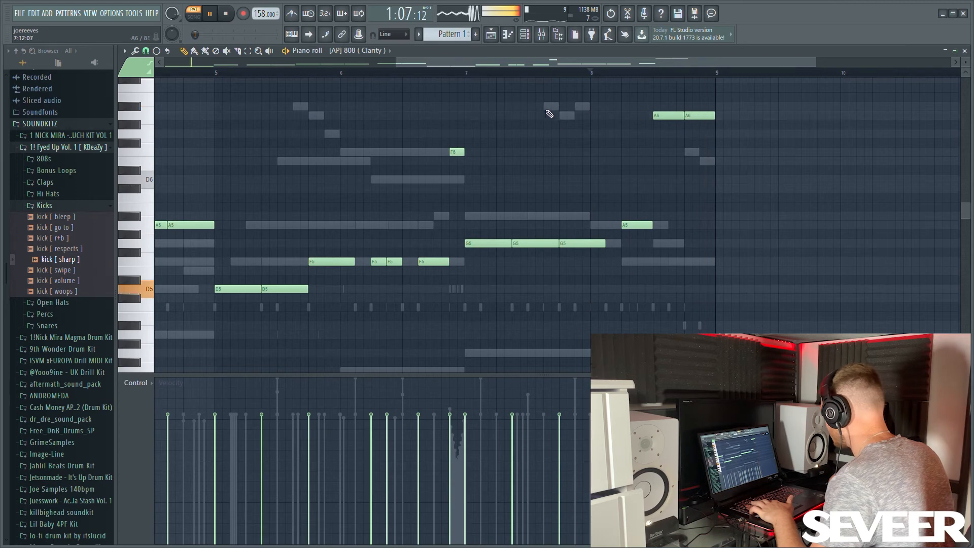
# Add Open Hat 1 from the Travis Scott Drum Kit's Open Hats folder as a new channel below kick [ sharp ].
pyautogui.click(529, 36)
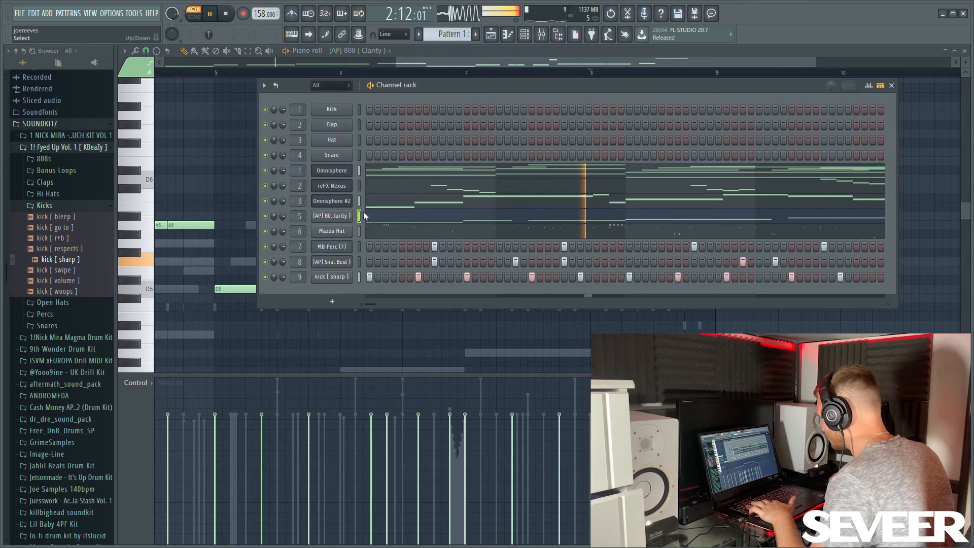
pyautogui.click(493, 37)
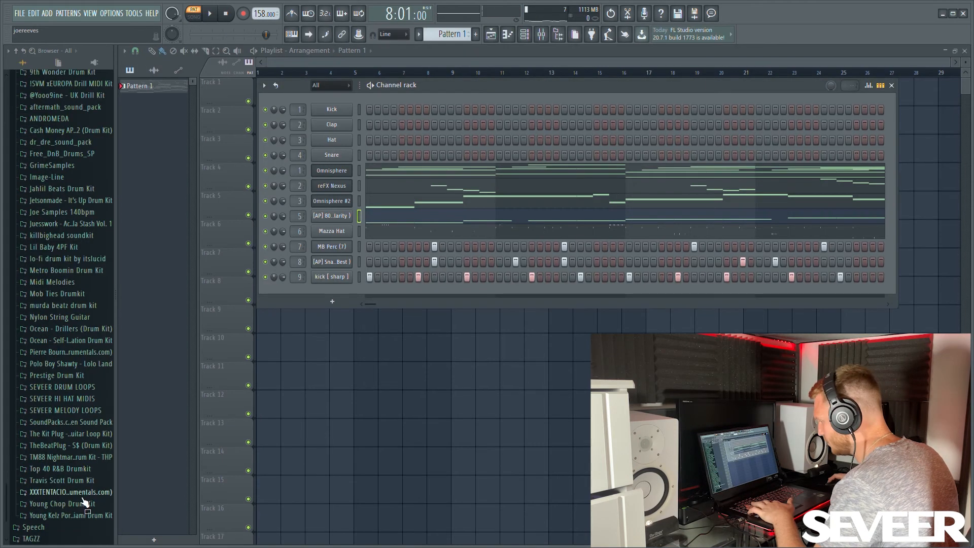
pyautogui.click(76, 482)
pyautogui.click(84, 446)
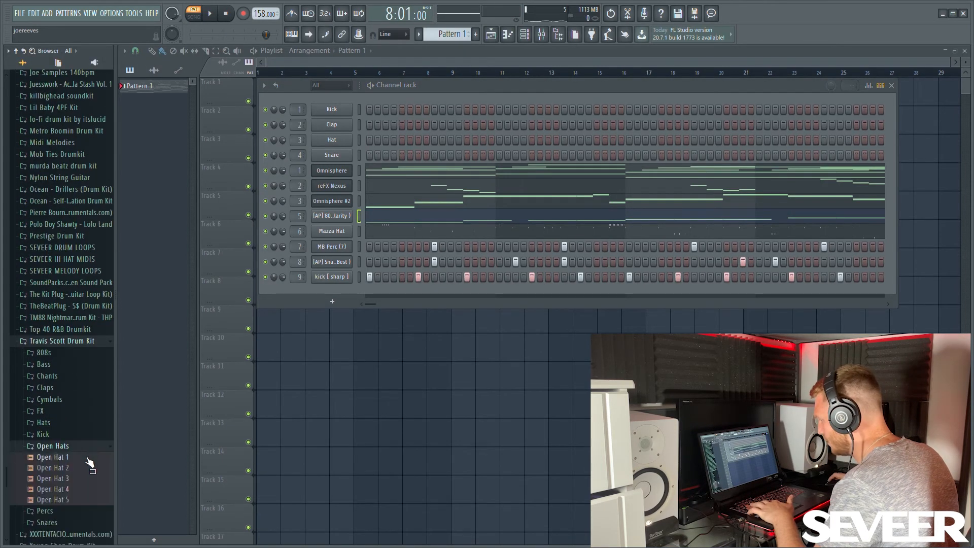
pyautogui.moveTo(320, 301); pyautogui.dragTo(323, 292)
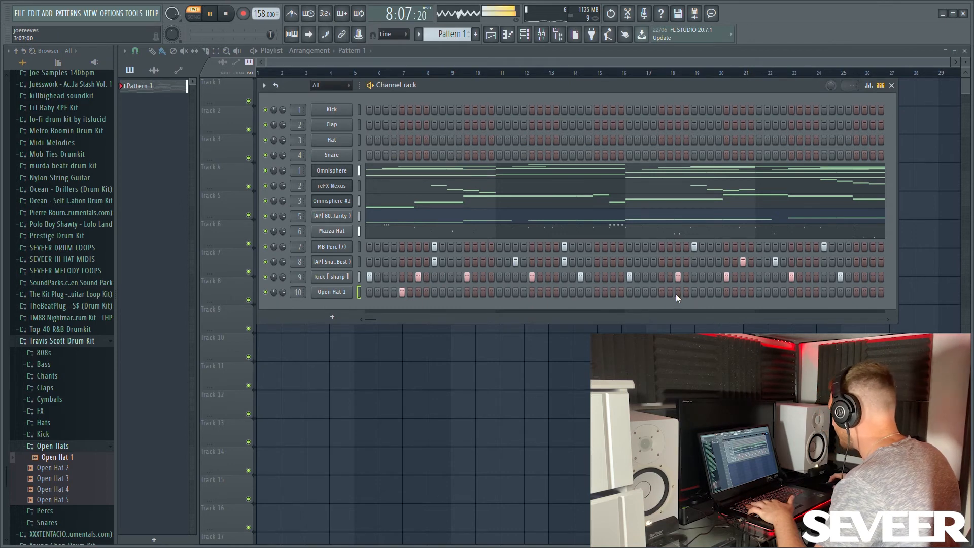
# Place Open Hat 1 hits on step 5 of bars 1 and 3, and duplicate the pattern into bars 5 to 8.
pyautogui.click(662, 292)
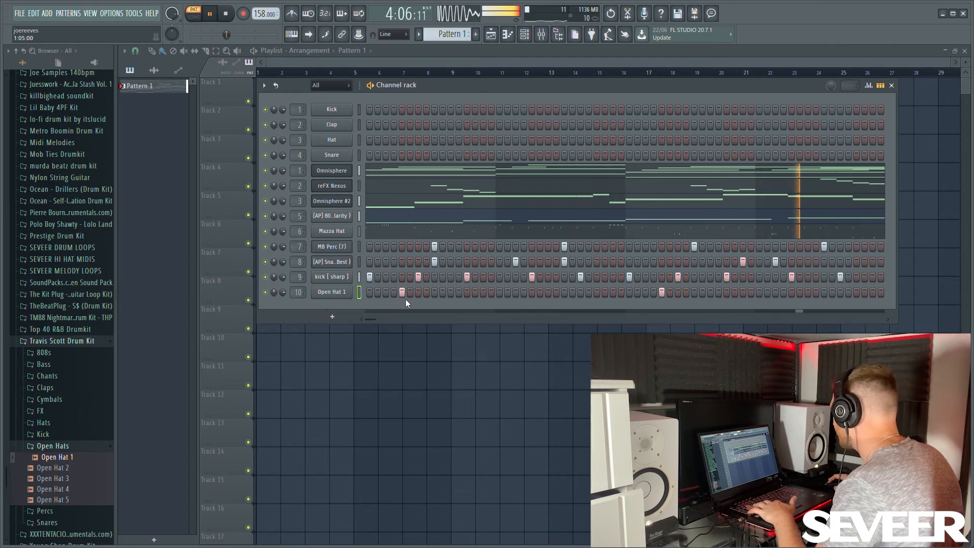
pyautogui.press('F7')
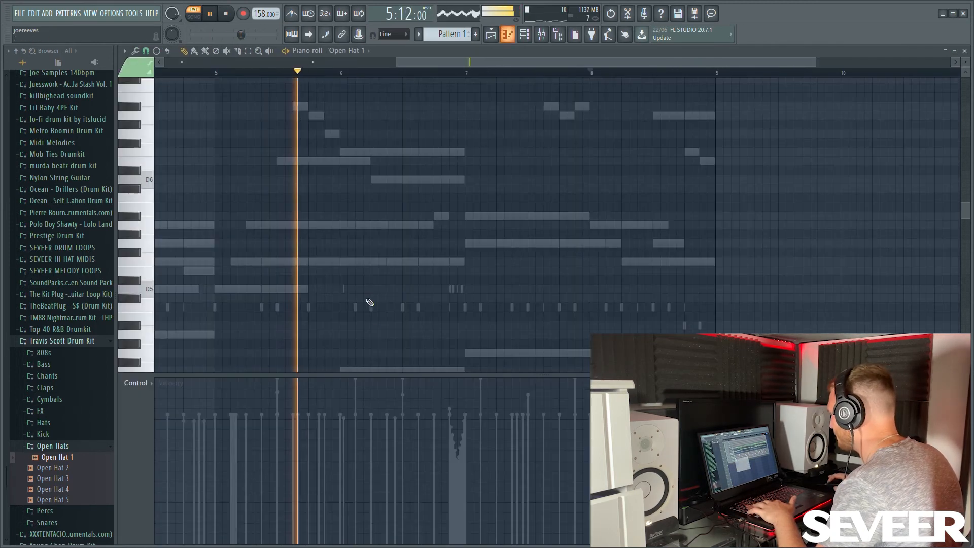
pyautogui.scroll(-3, 415, 273)
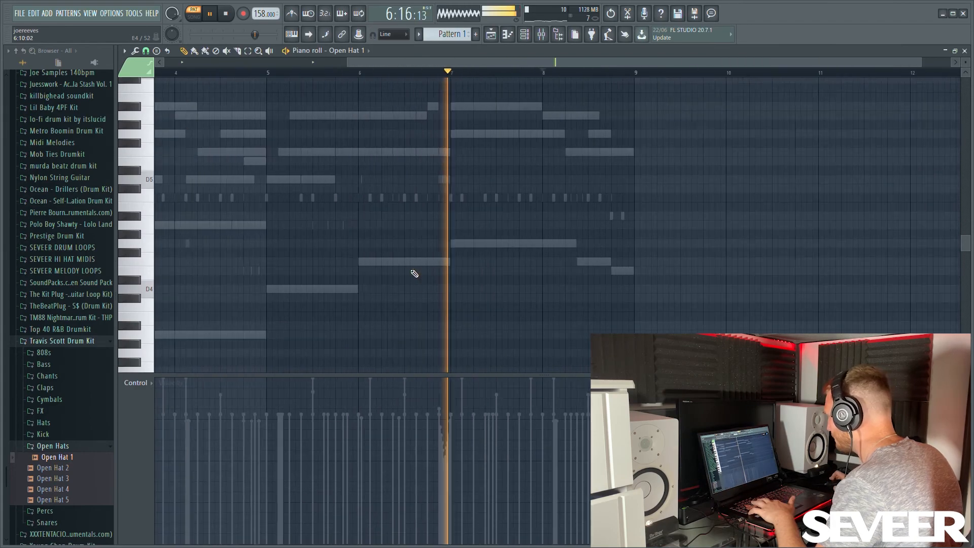
pyautogui.scroll(3, 414, 272)
pyautogui.moveTo(331, 311); pyautogui.dragTo(159, 276)
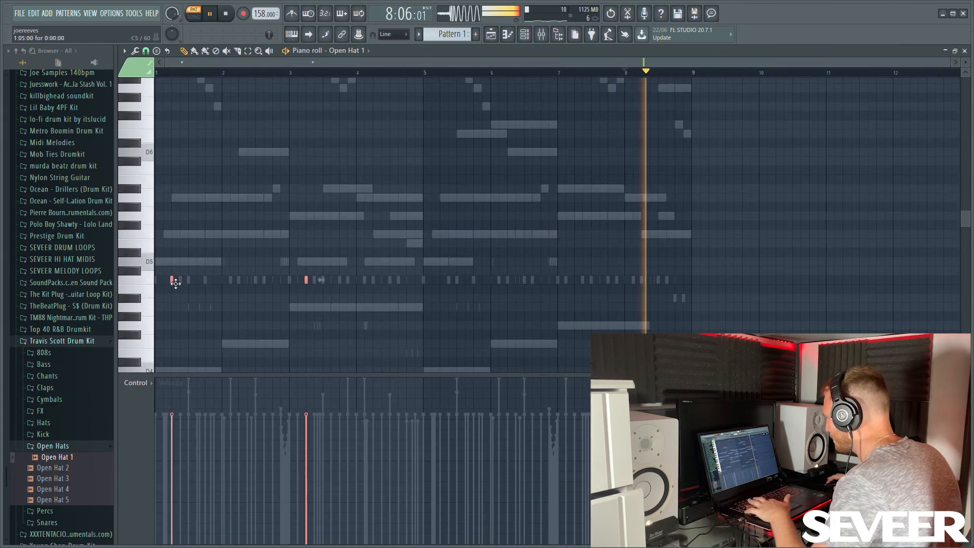
pyautogui.hotkey('ctrl', 'b')
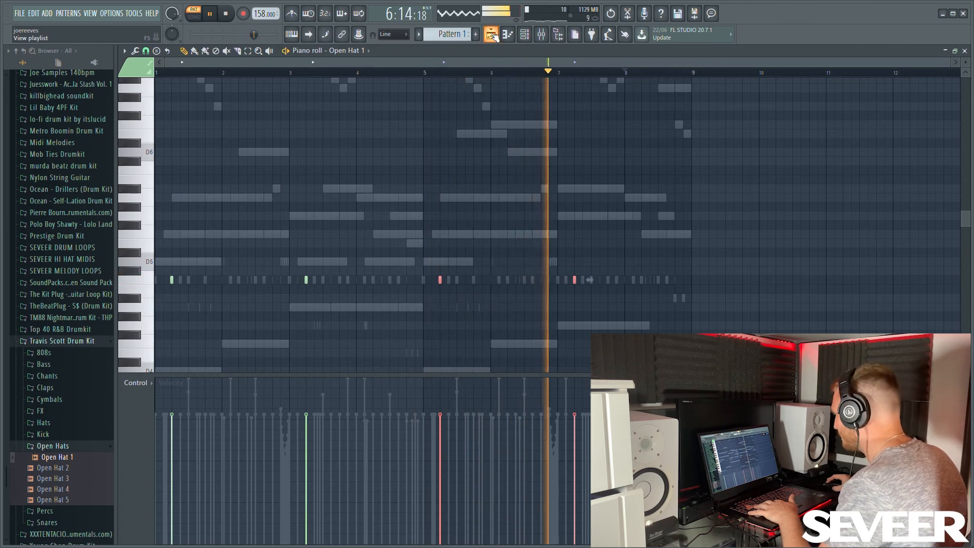
# Split Pattern 1 by channel in the playlist so each instrument gets its own pattern.
pyautogui.click(491, 35)
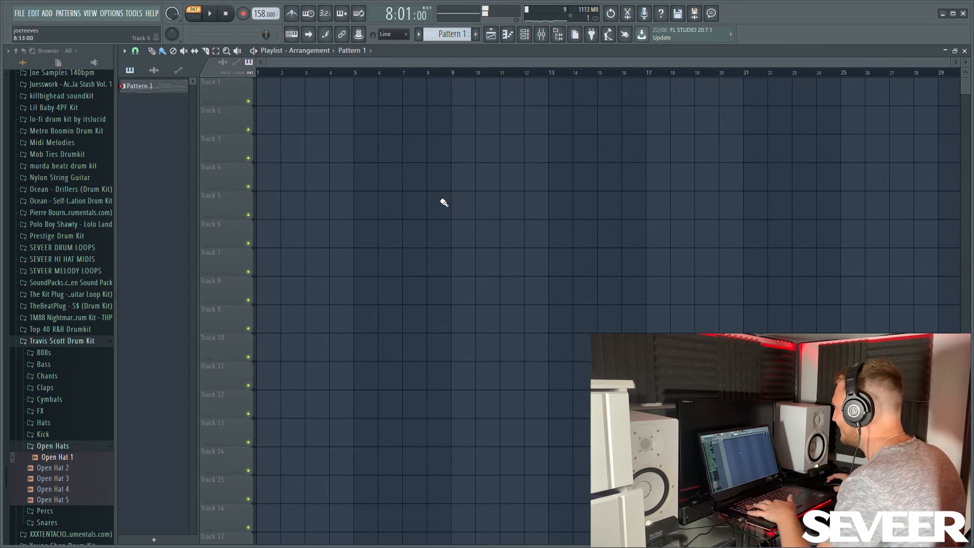
pyautogui.click(491, 35)
pyautogui.click(491, 35)
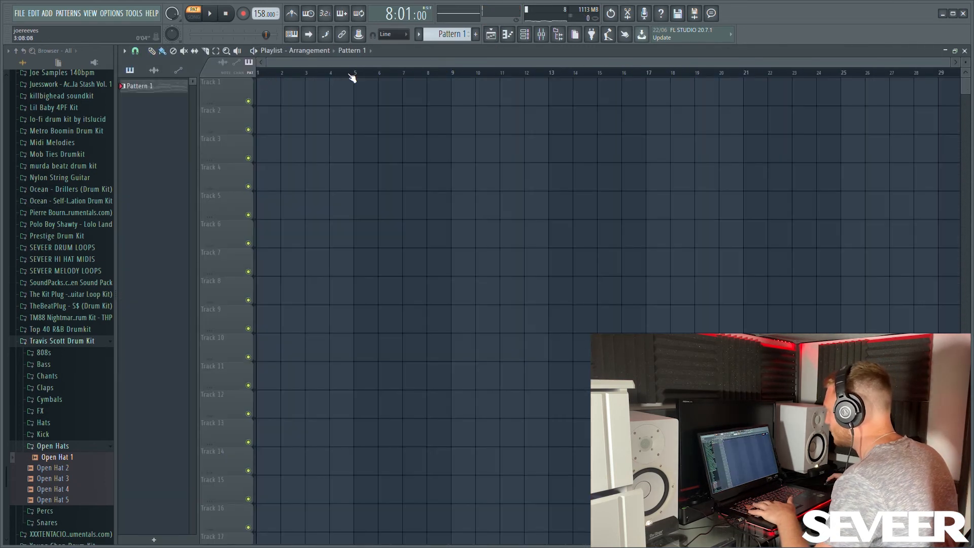
pyautogui.click(517, 193)
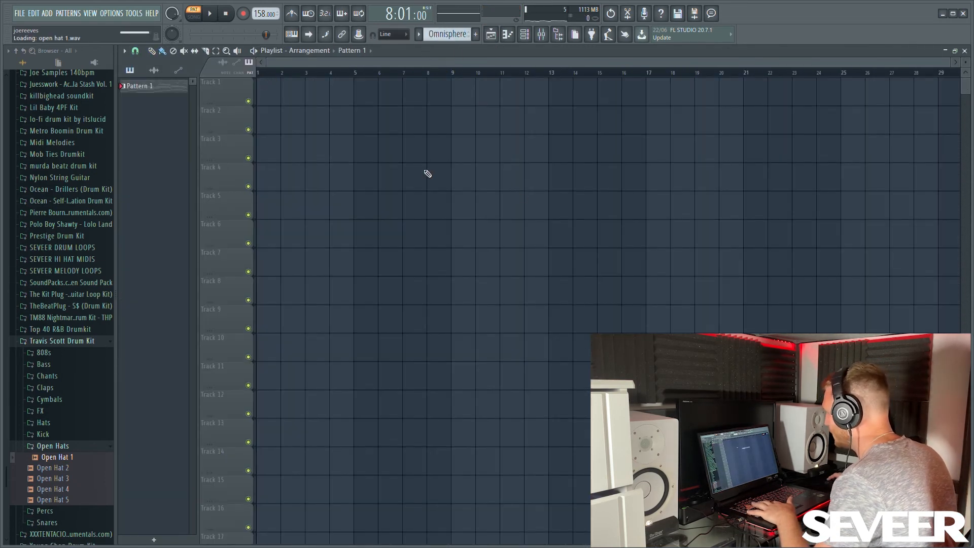
pyautogui.click(508, 35)
pyautogui.click(490, 35)
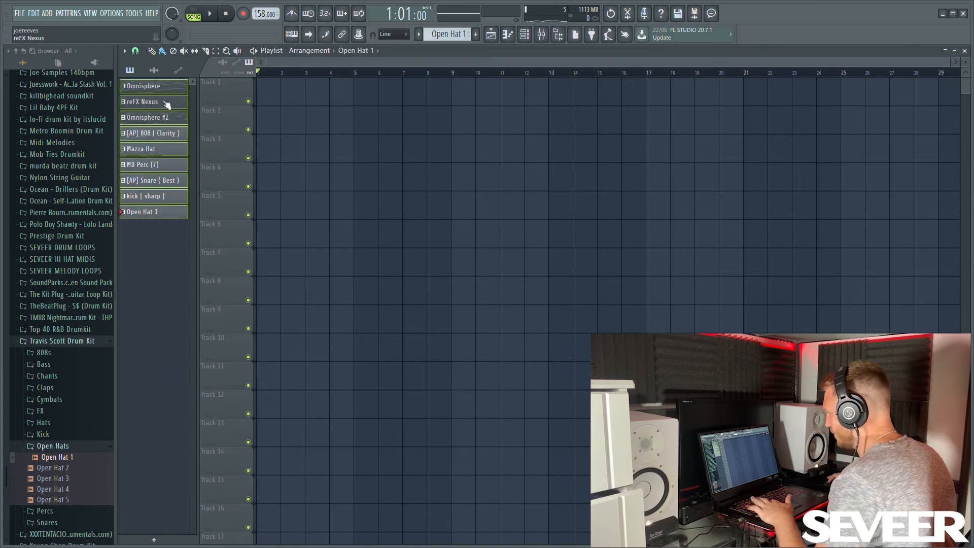
# Place the nine split patterns on Tracks 1 to 9, with Omnisphere at bar 1, reFX Nexus at bar 9 and the others at bar 17.
pyautogui.moveTo(166, 93); pyautogui.dragTo(260, 98)
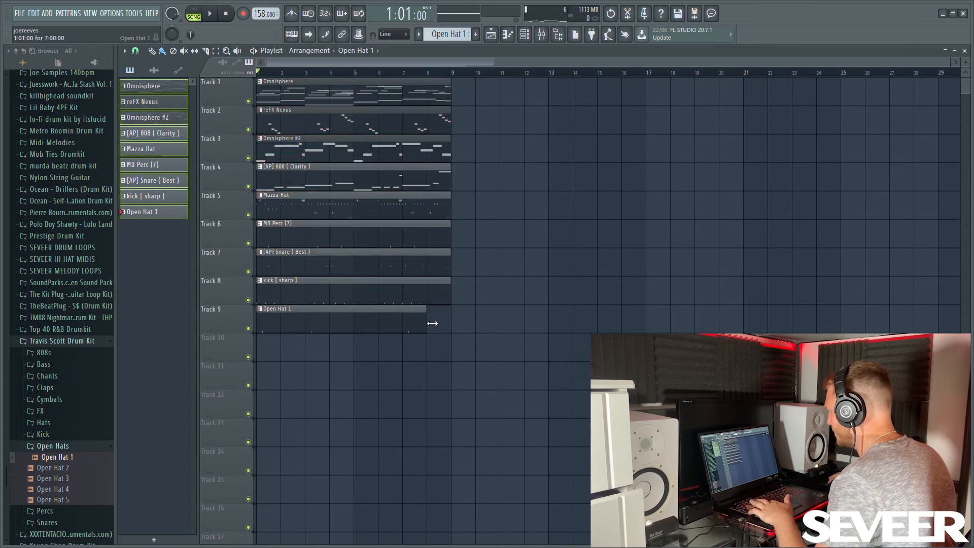
pyautogui.scroll(1, 442, 319)
pyautogui.moveTo(545, 361); pyautogui.dragTo(771, 192)
pyautogui.rightClick(365, 183)
pyautogui.moveTo(417, 153); pyautogui.dragTo(887, 167)
pyautogui.scroll(-2, 887, 168)
pyautogui.moveTo(355, 122); pyautogui.dragTo(497, 122)
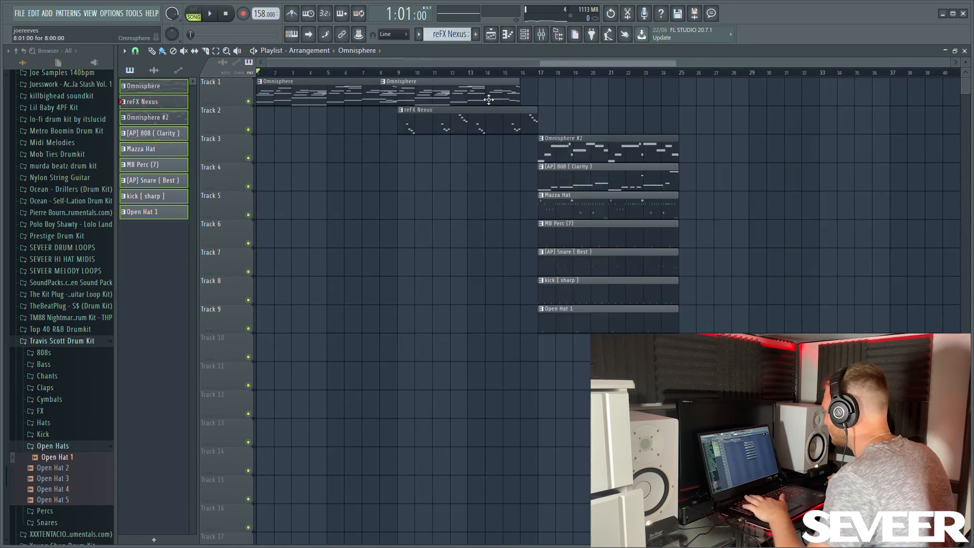
# Repeat Omnisphere at bars 9 and 17, and copy the 808, Mazza Hat and MB Perc clips to bar 9 without snare or kick.
pyautogui.moveTo(374, 93); pyautogui.dragTo(515, 96)
pyautogui.moveTo(486, 98); pyautogui.dragTo(627, 100)
pyautogui.moveTo(707, 350); pyautogui.dragTo(576, 178)
pyautogui.moveTo(576, 178); pyautogui.dragTo(435, 178)
pyautogui.rightClick(452, 320)
pyautogui.rightClick(452, 266)
# Copy clips into sections at bars 25, 33 and 41, omitting 808 and kick at bar 33 and reFX Nexus and Omnisphere #2 at bar 41.
pyautogui.moveTo(598, 358); pyautogui.dragTo(725, 319)
pyautogui.moveTo(688, 302); pyautogui.dragTo(557, 180)
pyautogui.moveTo(556, 180); pyautogui.dragTo(698, 180)
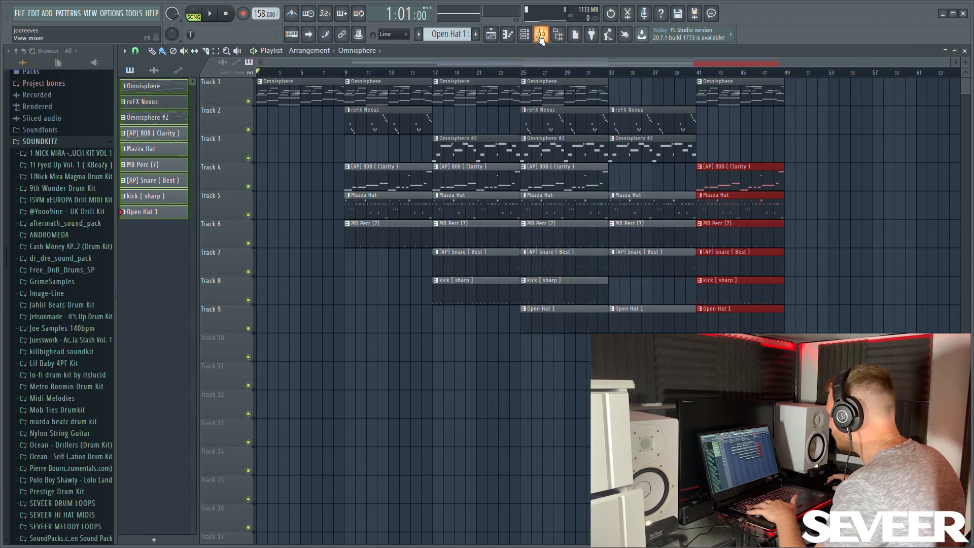
# Load Fruity Blood Overdrive into slot 2 of the 808's mixer track, Insert 5.
pyautogui.click(540, 37)
pyautogui.click(525, 37)
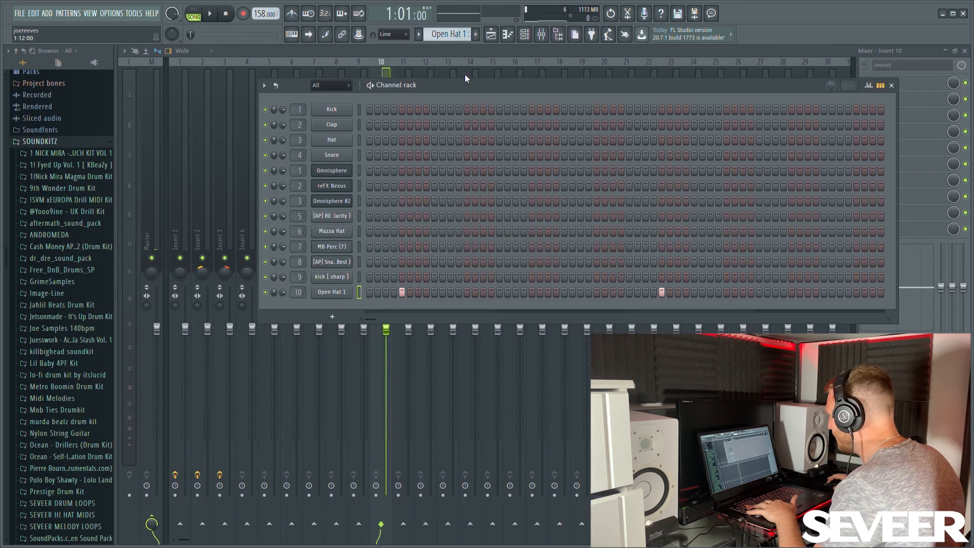
pyautogui.click(275, 74)
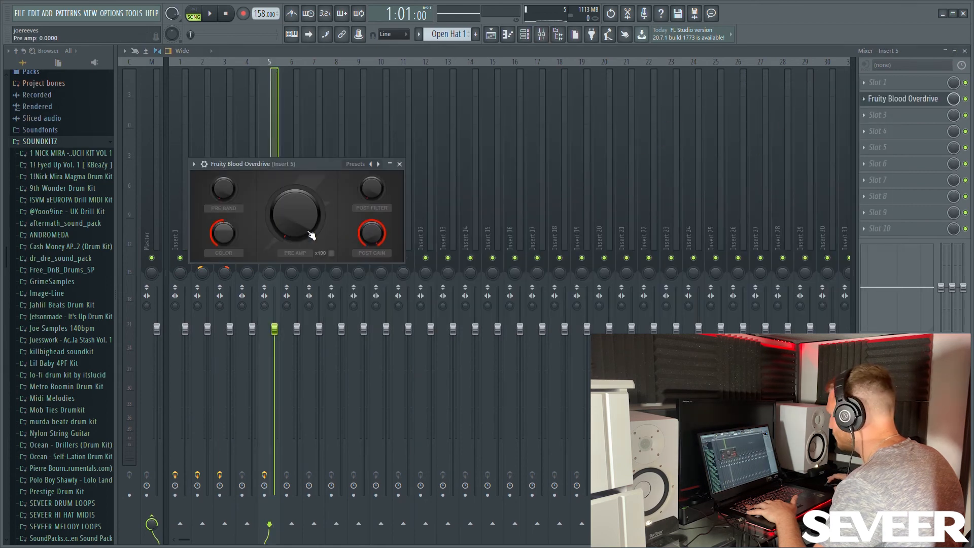
# Place MB Crash (4) from the Metro Boomin Drum Kit's Crashes folder on playlist Track 11 at bar 15.
pyautogui.click(494, 38)
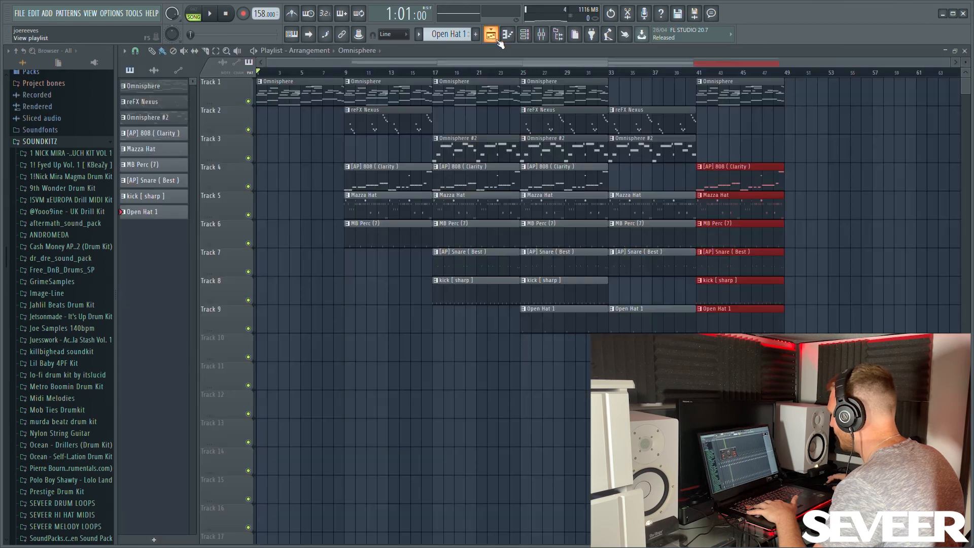
pyautogui.click(65, 388)
pyautogui.click(70, 295)
pyautogui.moveTo(75, 342); pyautogui.dragTo(426, 381)
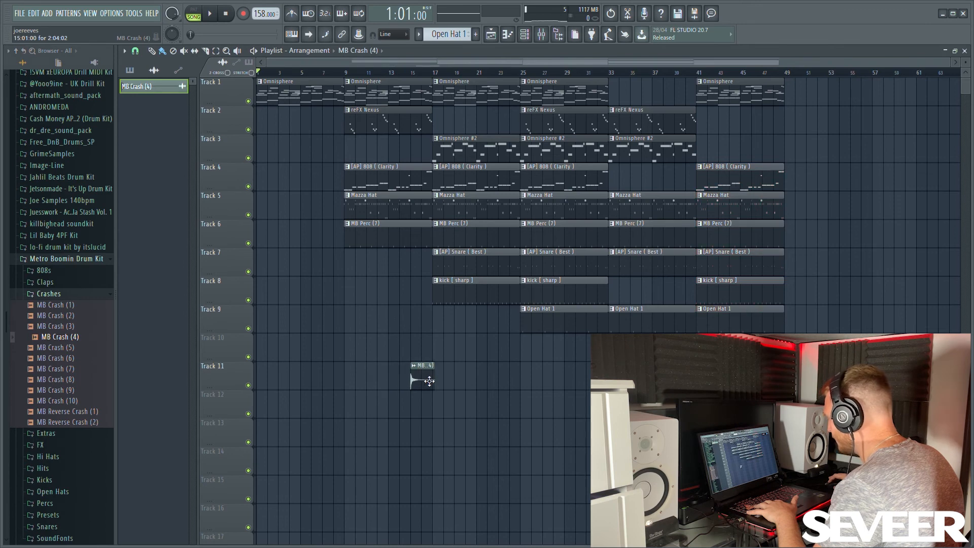
# Reverse the MB Crash (4) sample and shift its clip slightly earlier so the swell ends at bar 17.
pyautogui.doubleClick(429, 383)
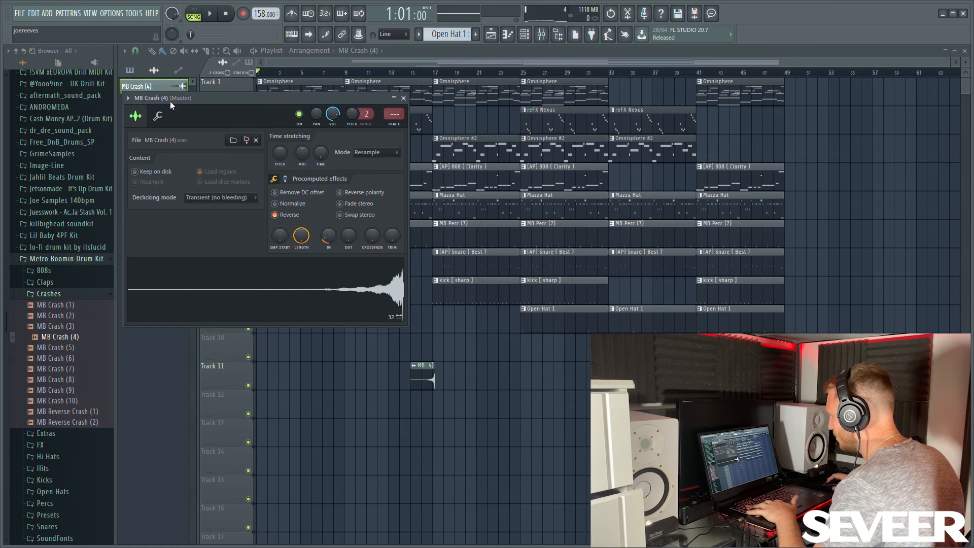
pyautogui.press('Escape')
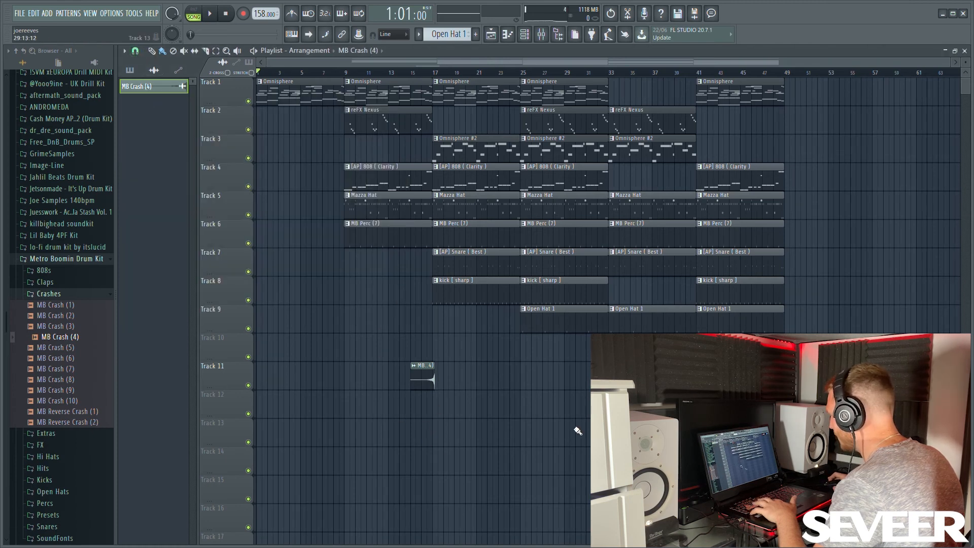
pyautogui.scroll(5, 454, 414)
pyautogui.scroll(2, 255, 386)
pyautogui.moveTo(456, 62); pyautogui.dragTo(451, 64)
pyautogui.scroll(5, 330, 348)
pyautogui.moveTo(499, 386); pyautogui.dragTo(325, 388)
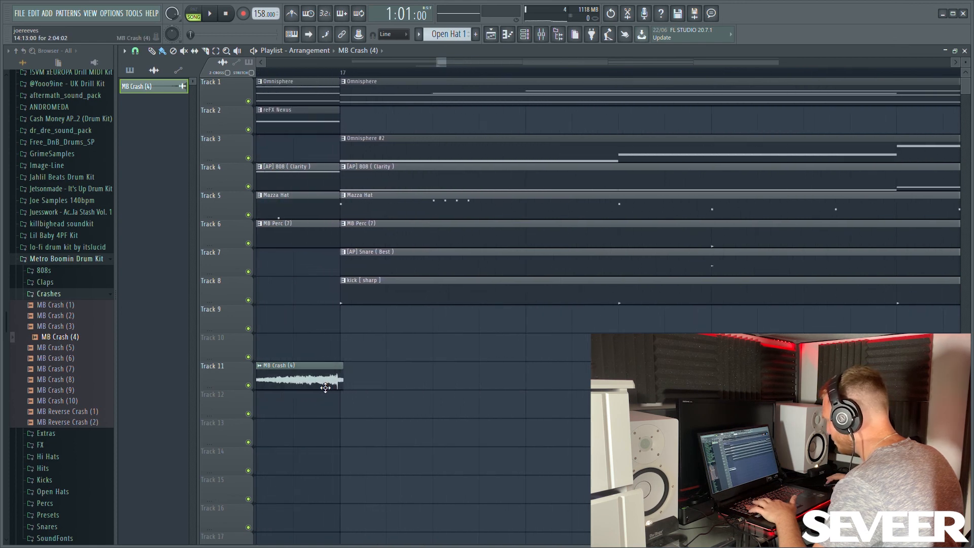
# Play back the arrangement from bar 13 to check the reversed crash and the sections that follow.
pyautogui.scroll(-10, 321, 387)
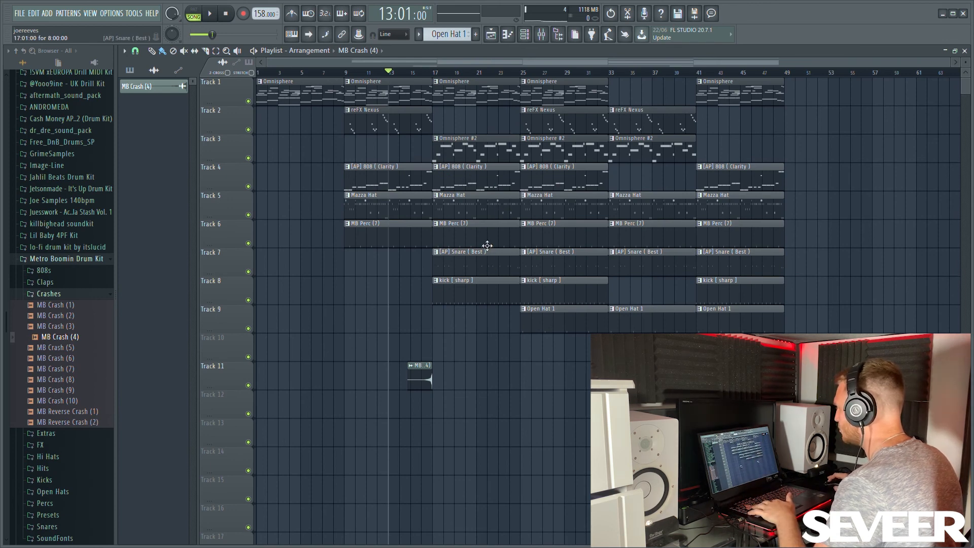
pyautogui.press('space')
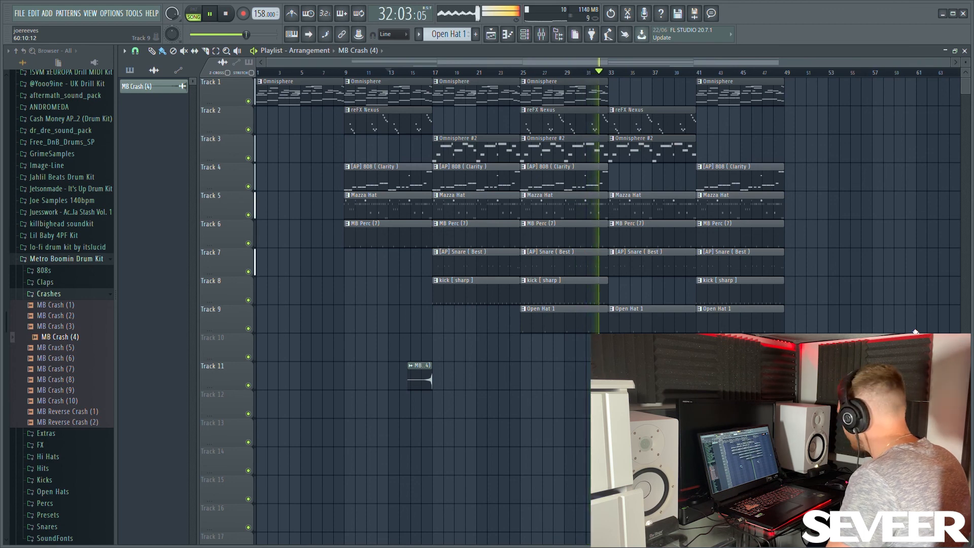
pyautogui.press('space')
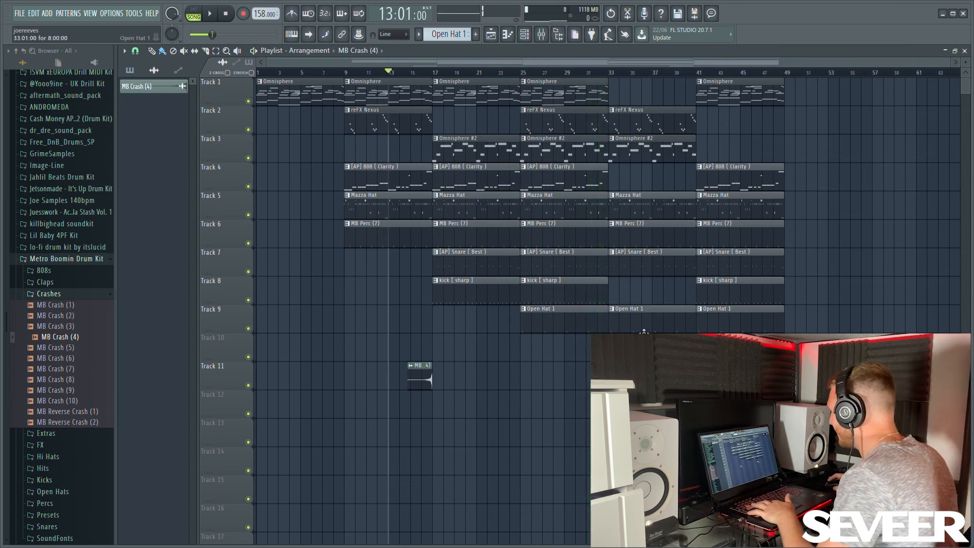